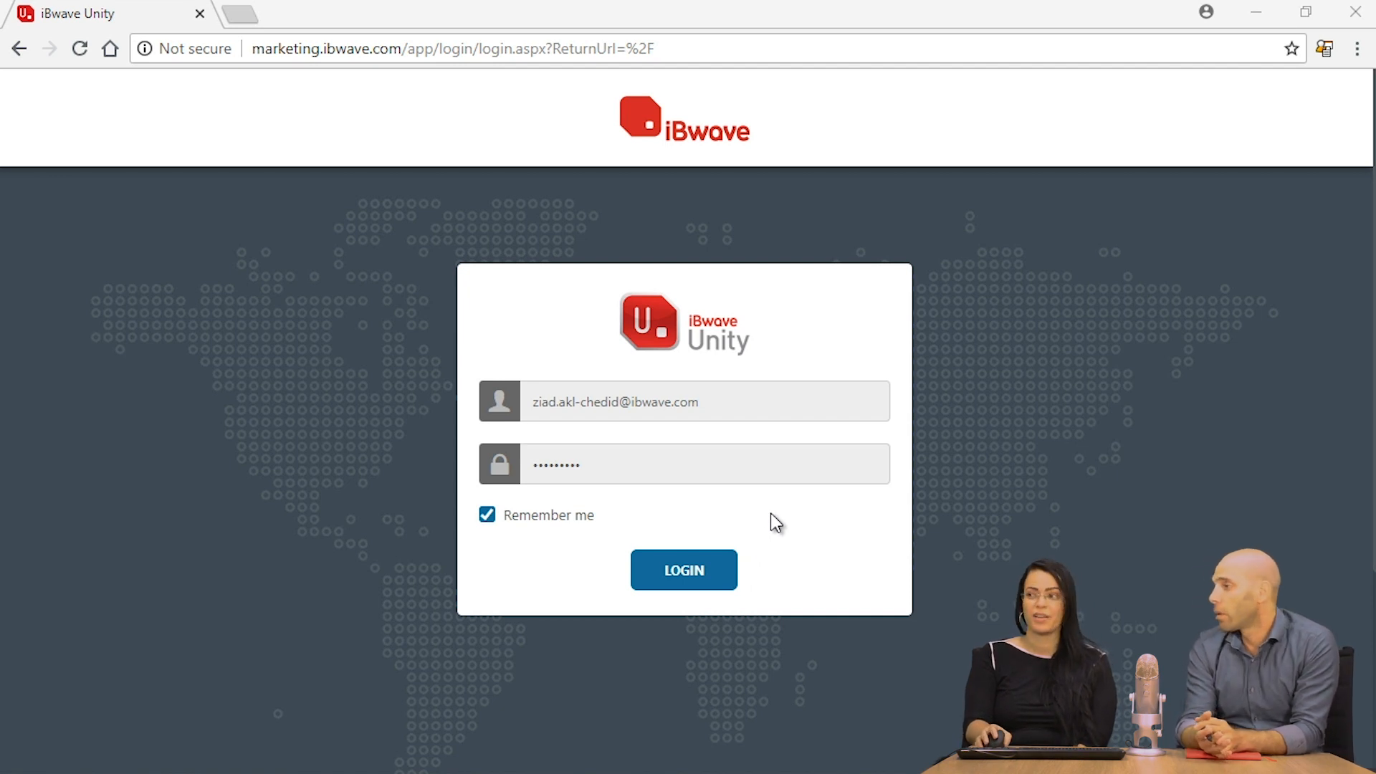
Log in with the saved credentials and open the NWT folder under Main.
{"action": "left_click", "coordinate": [689, 568]}
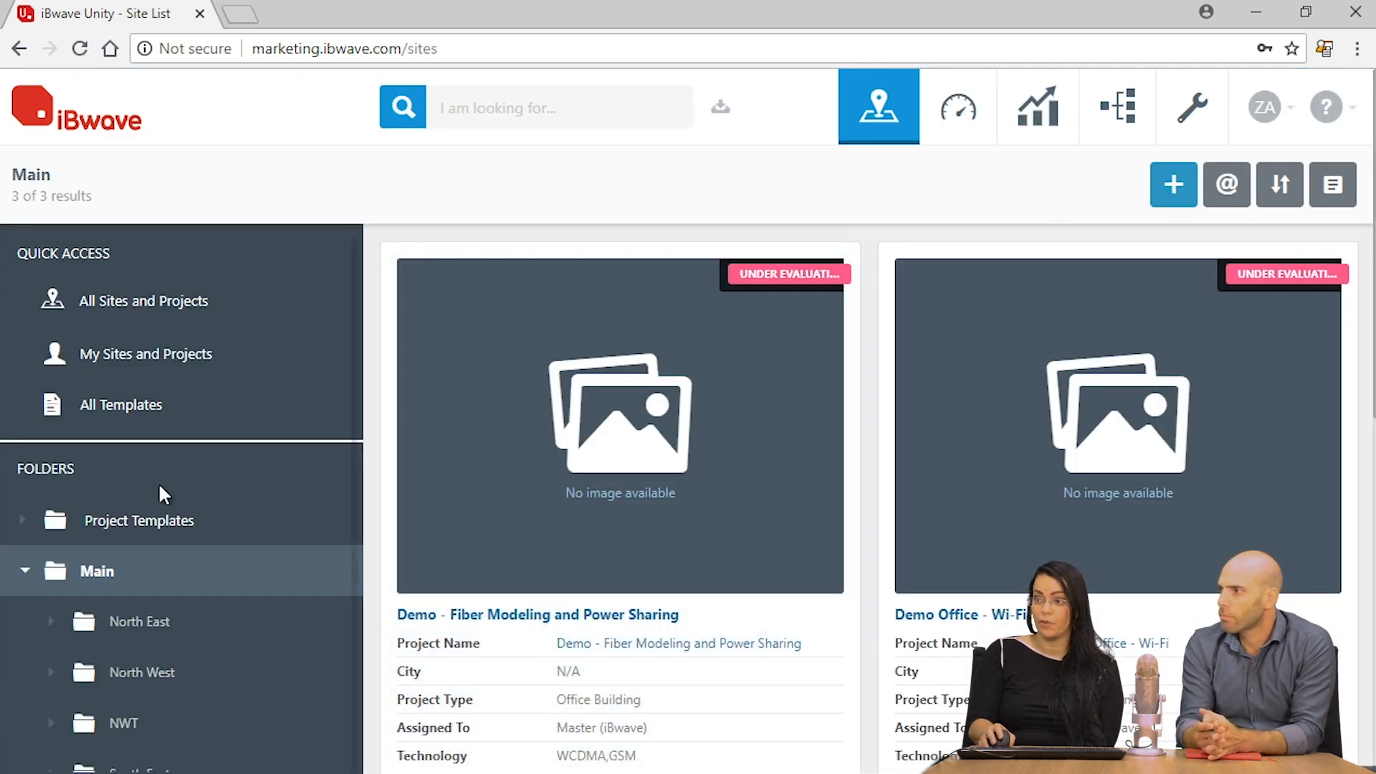
{"action": "scroll", "coordinate": [184, 513], "scroll_direction": "down", "scroll_amount": 2}
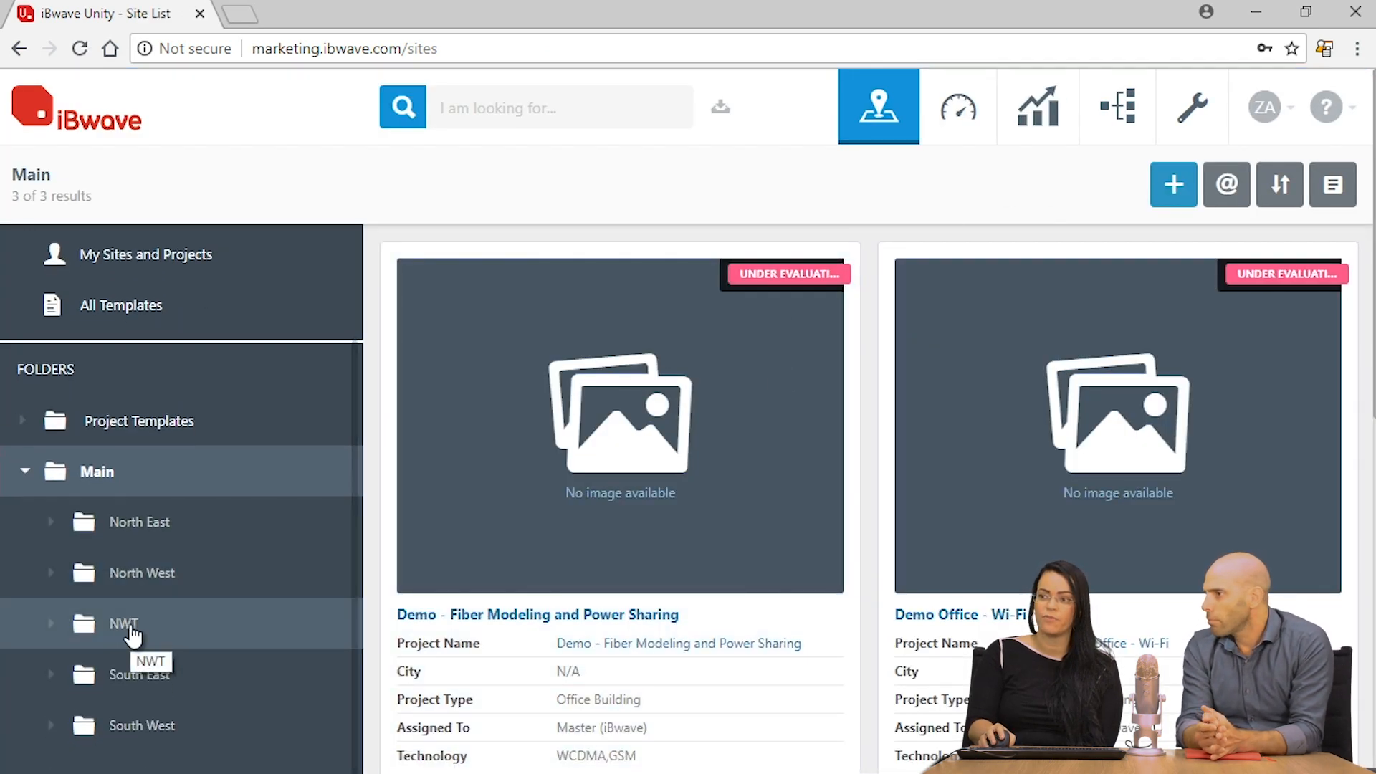
{"action": "left_click", "coordinate": [132, 629]}
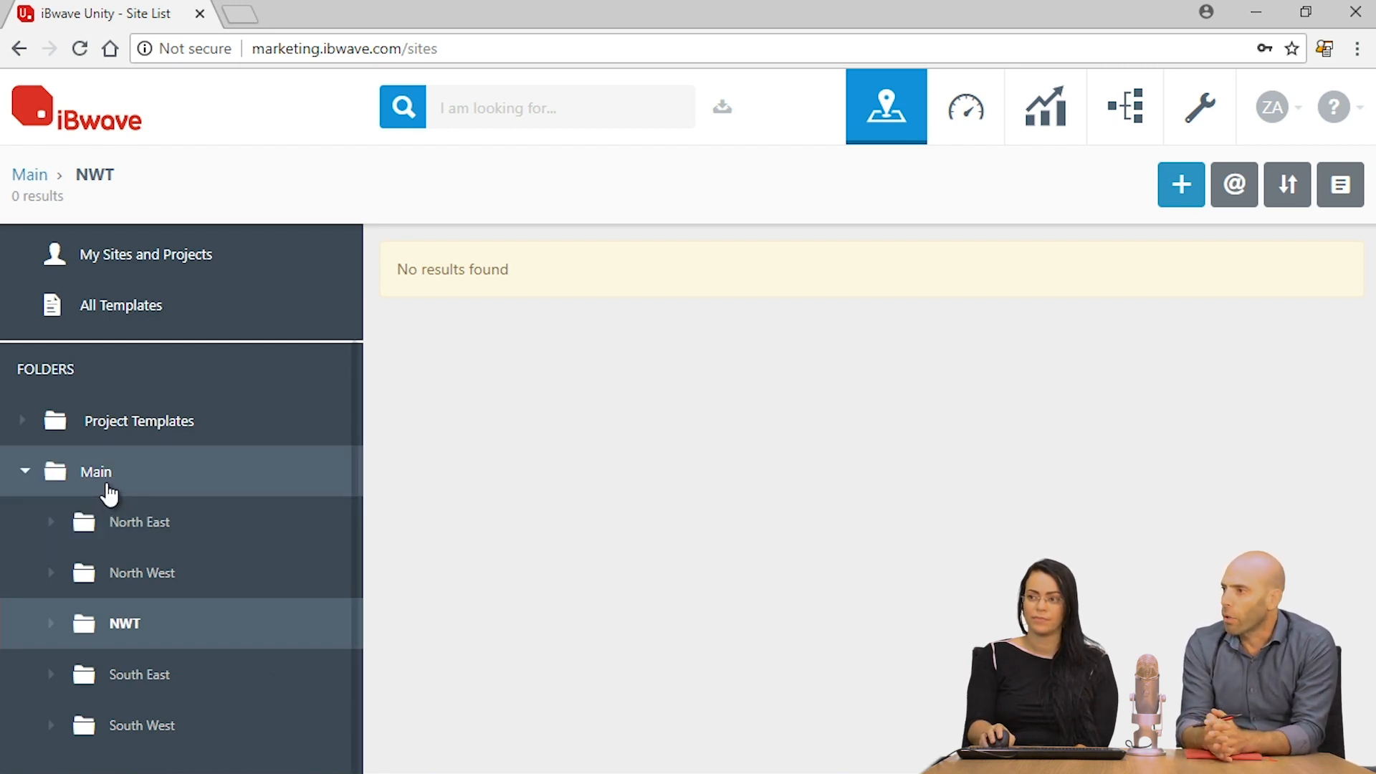
Review the projects listed in the Main folder and return to the NWT folder.
{"action": "left_click", "coordinate": [107, 493]}
{"action": "scroll", "coordinate": [758, 553], "scroll_direction": "down", "scroll_amount": 3}
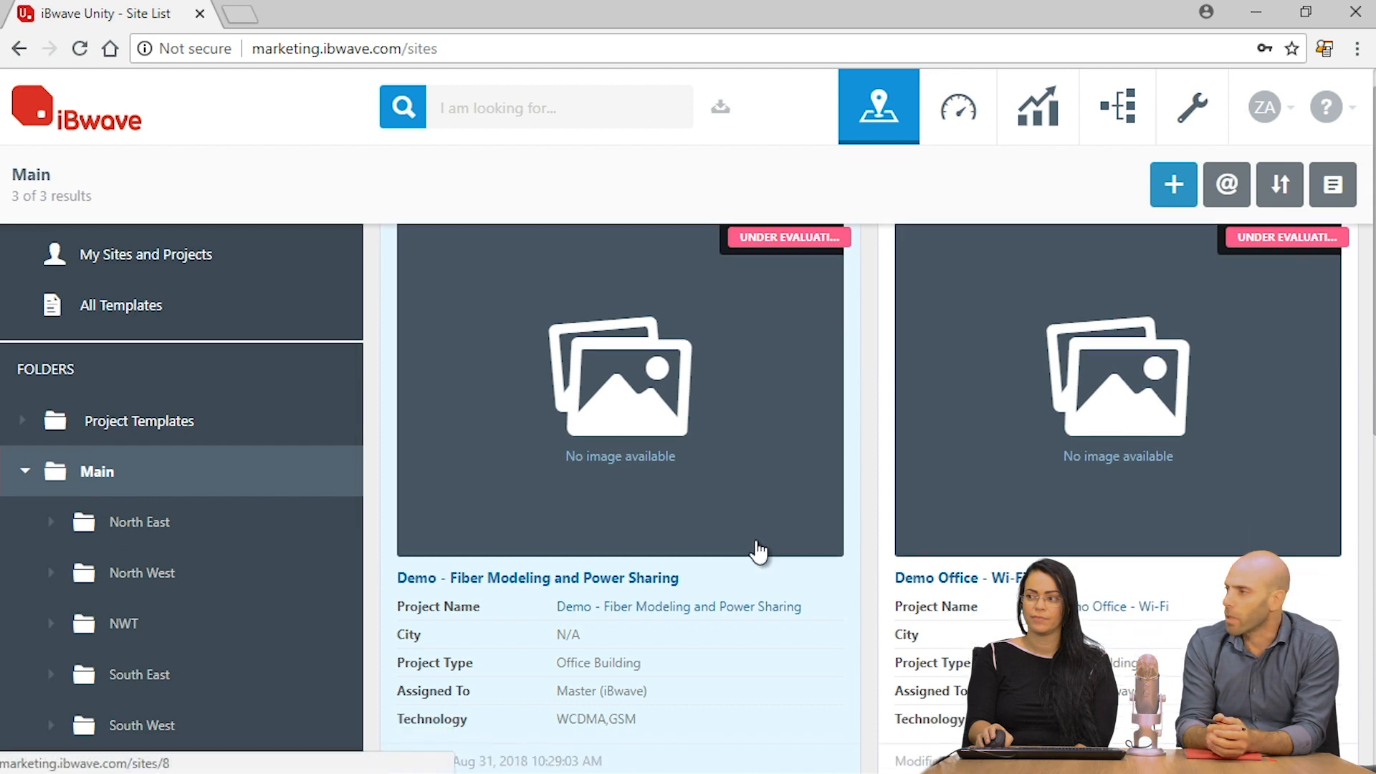
{"action": "scroll", "coordinate": [741, 557], "scroll_direction": "down", "scroll_amount": 1}
{"action": "scroll", "coordinate": [738, 559], "scroll_direction": "up", "scroll_amount": 5}
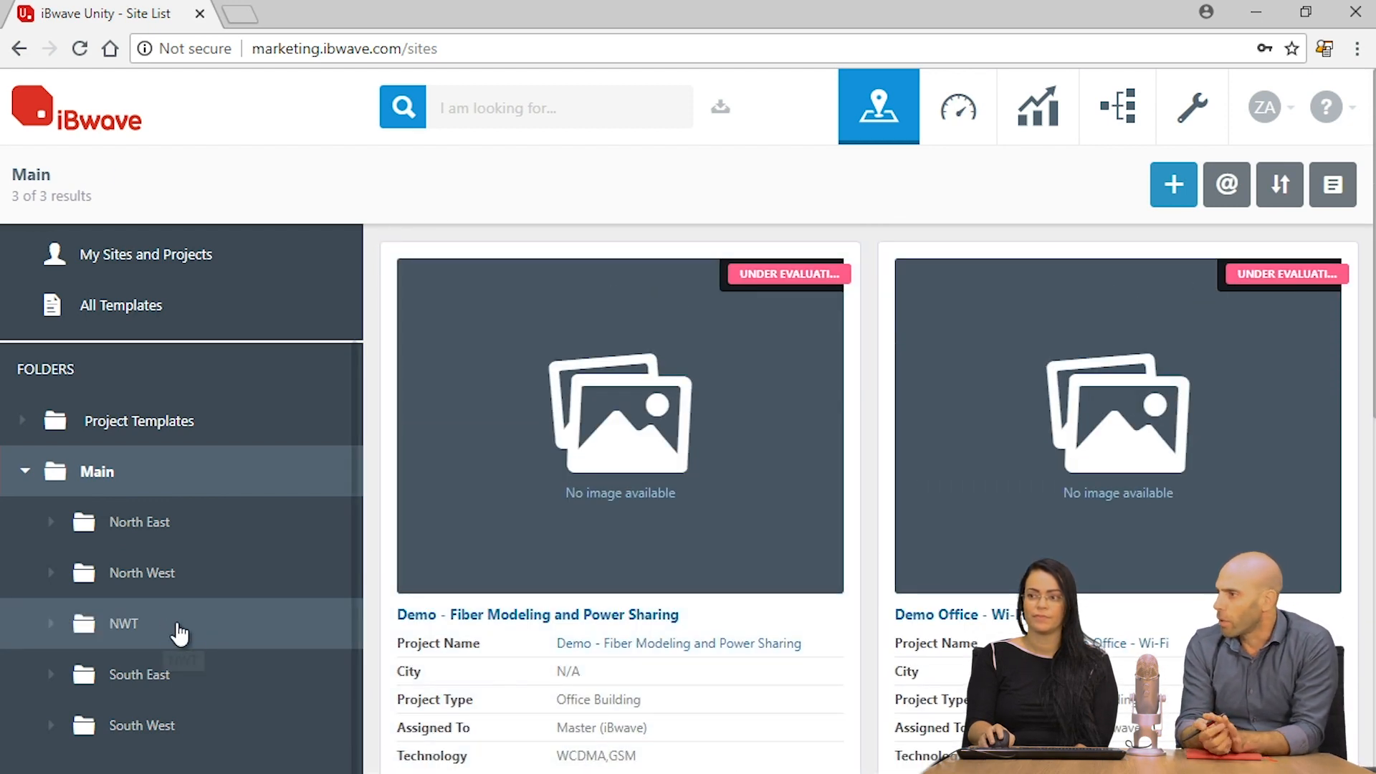
{"action": "left_click", "coordinate": [177, 627]}
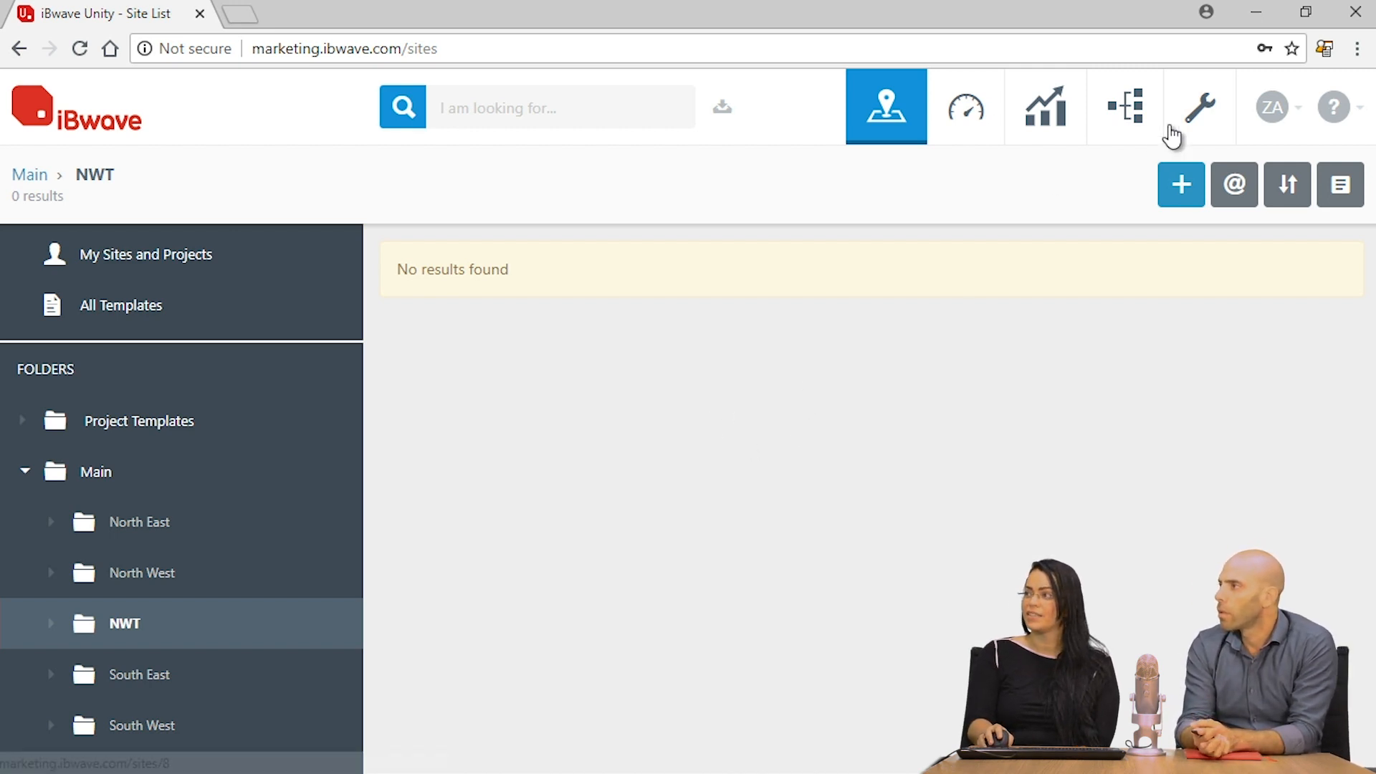
Go to the administration area's Import Projects page.
{"action": "left_click", "coordinate": [1200, 116]}
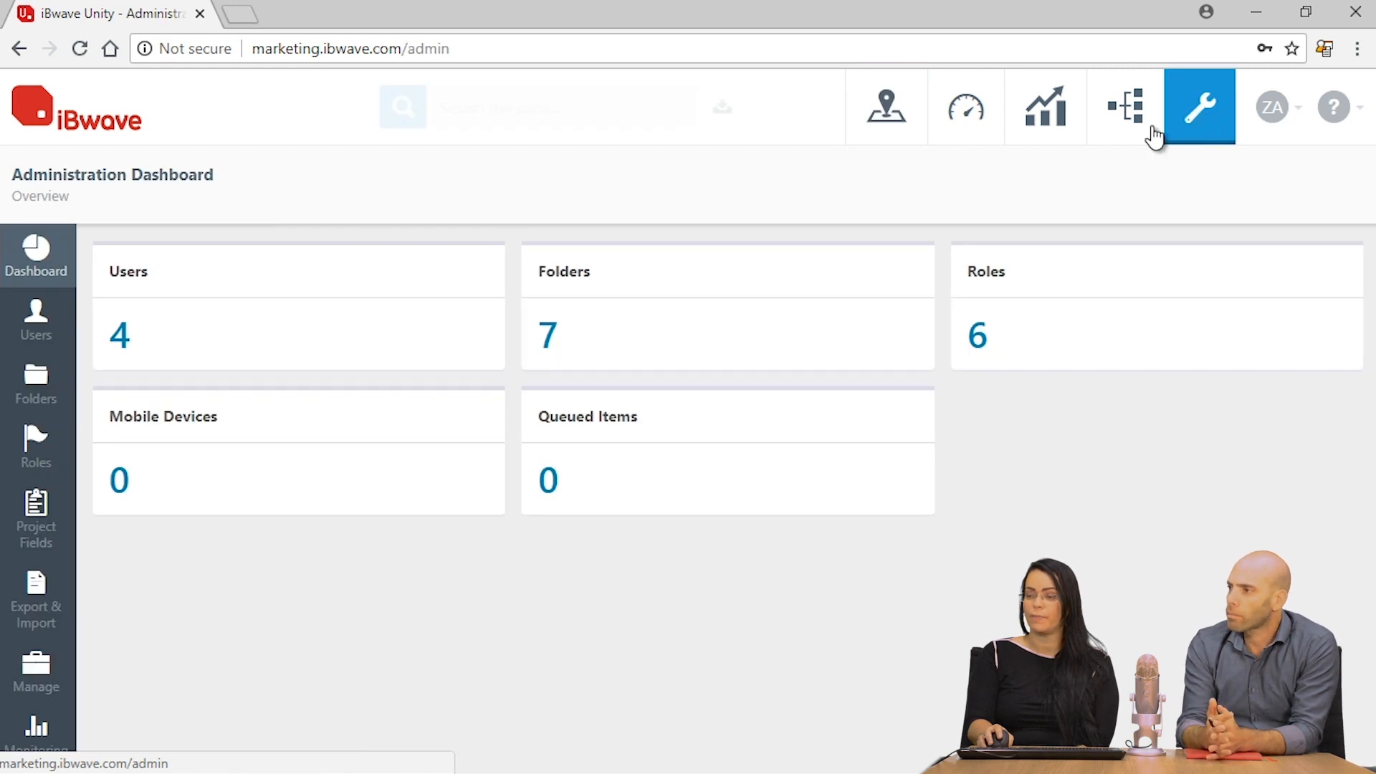
{"action": "left_click", "coordinate": [44, 600]}
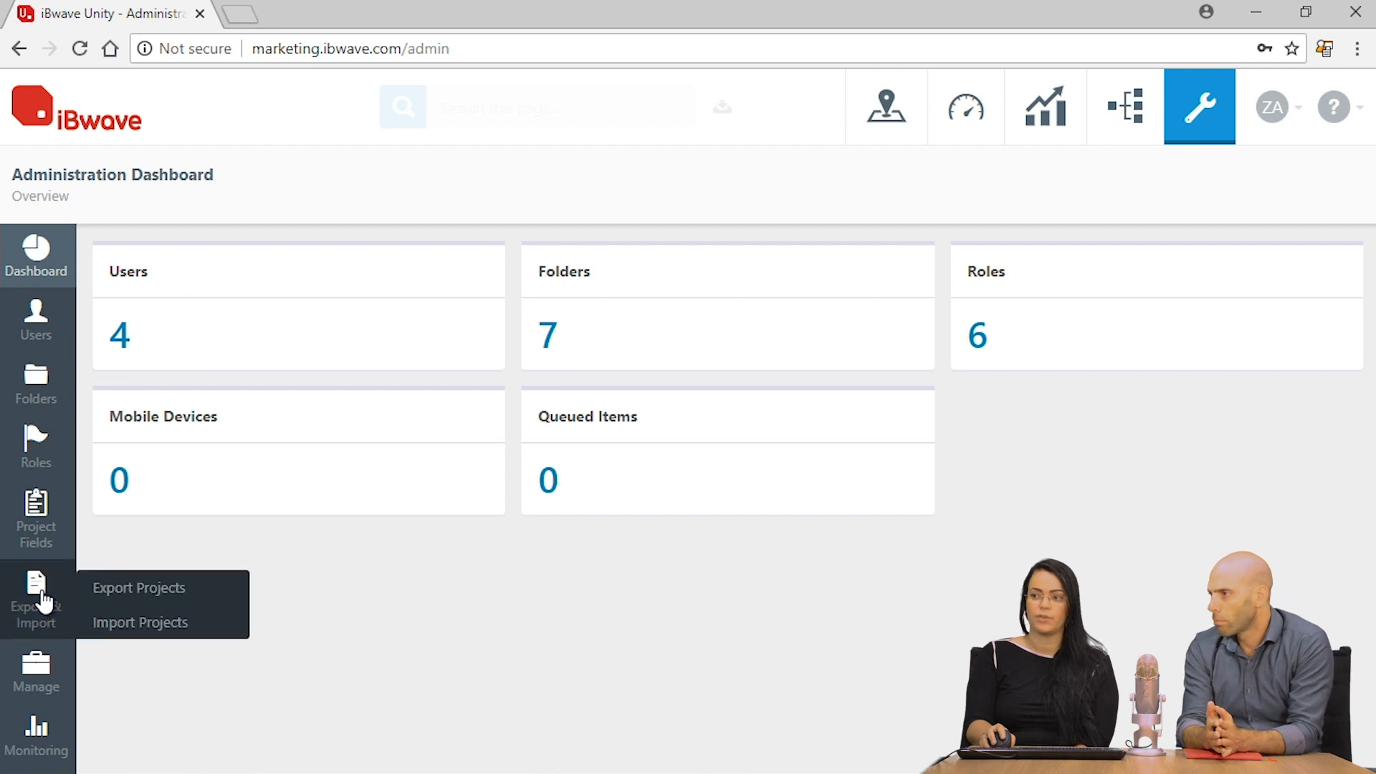
{"action": "left_click", "coordinate": [158, 625]}
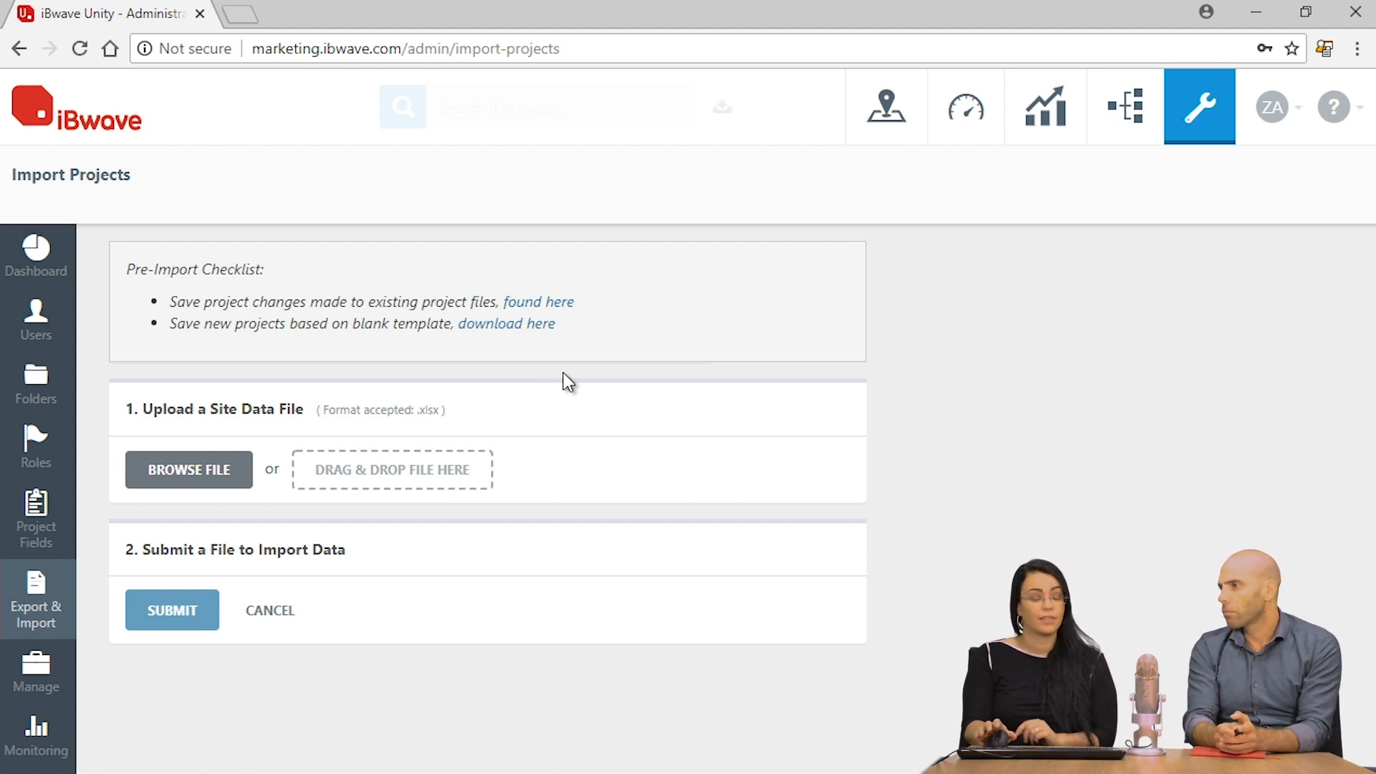
Download the blank project template, open Site List.xlsx in Excel and enable editing.
{"action": "left_click", "coordinate": [526, 330]}
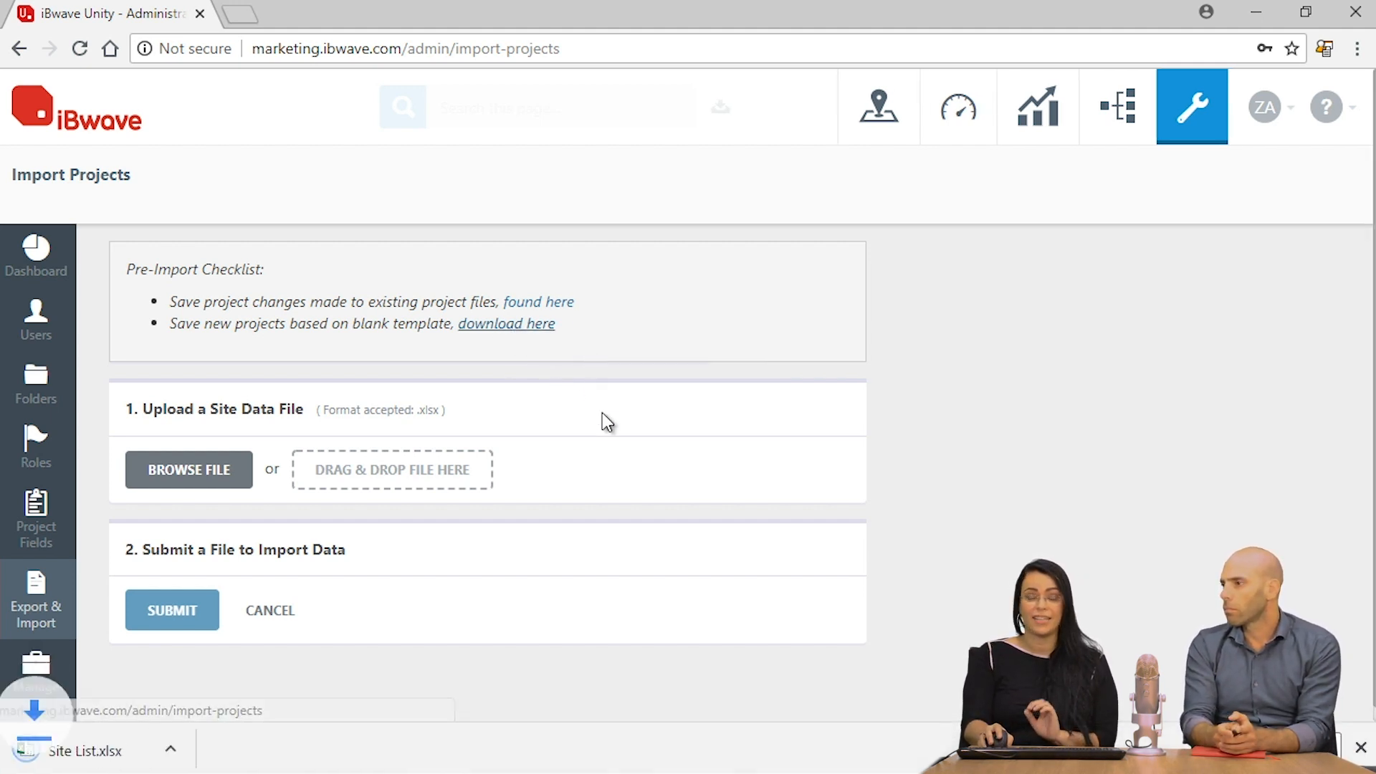
{"action": "left_click", "coordinate": [84, 752]}
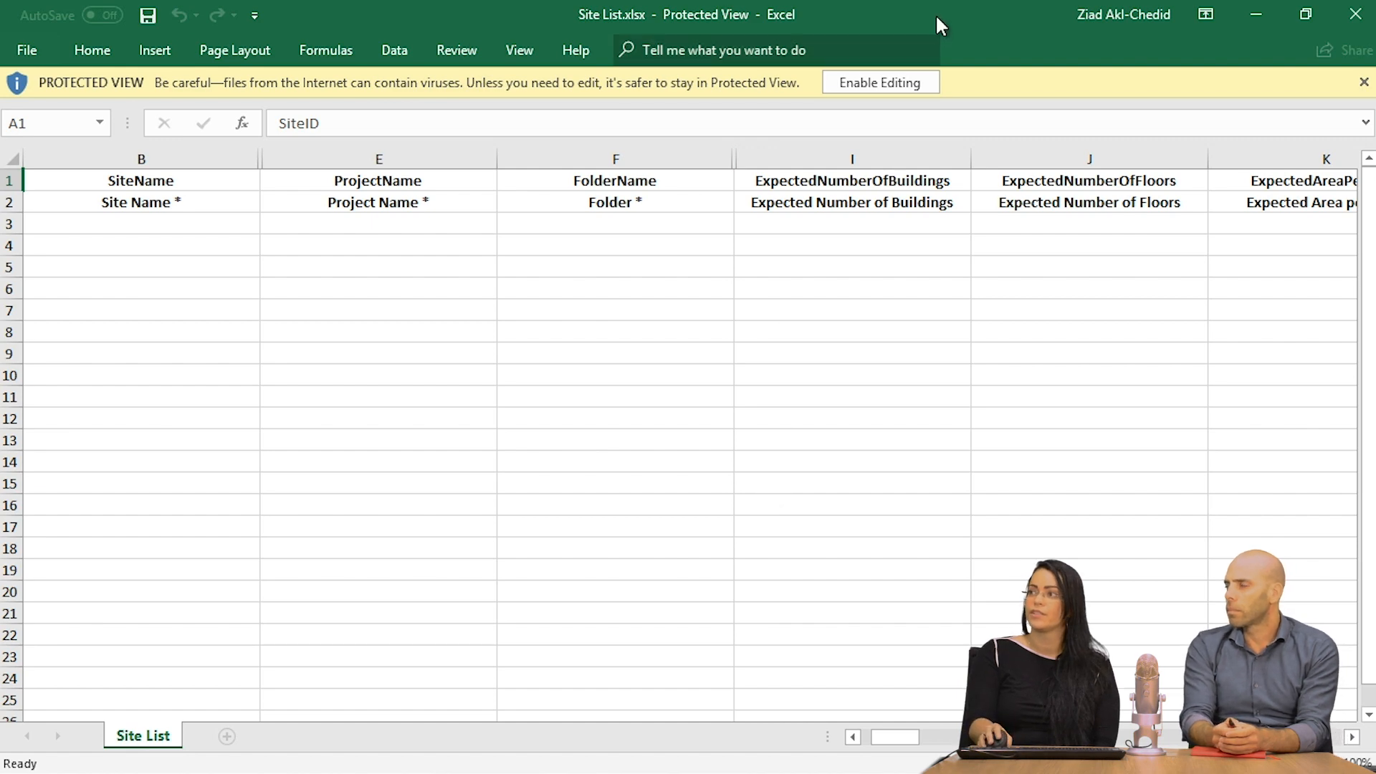
{"action": "left_click", "coordinate": [889, 84]}
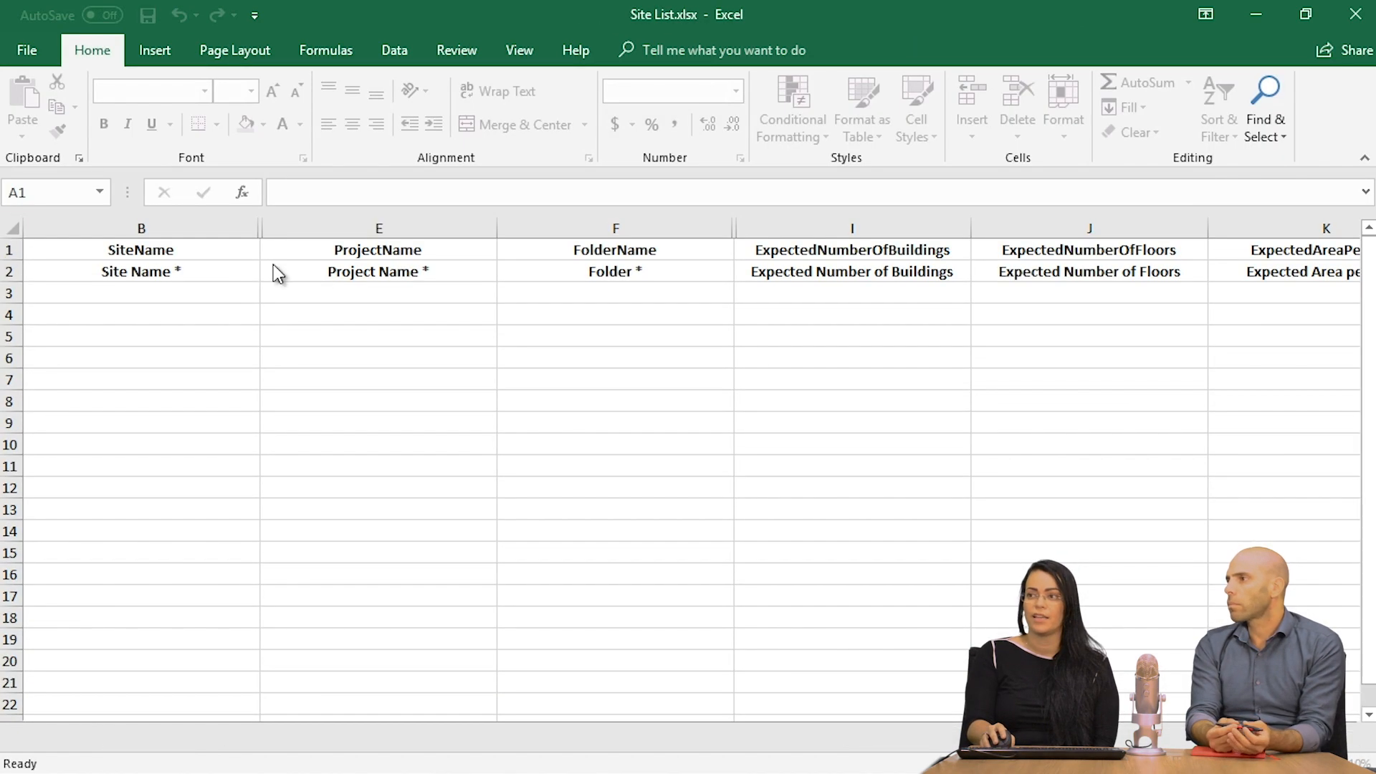
Examine the template's required Site Name, Project Name and Folder columns and its Expected Number of Buildings column, and close the workbook.
{"action": "left_click", "coordinate": [224, 290]}
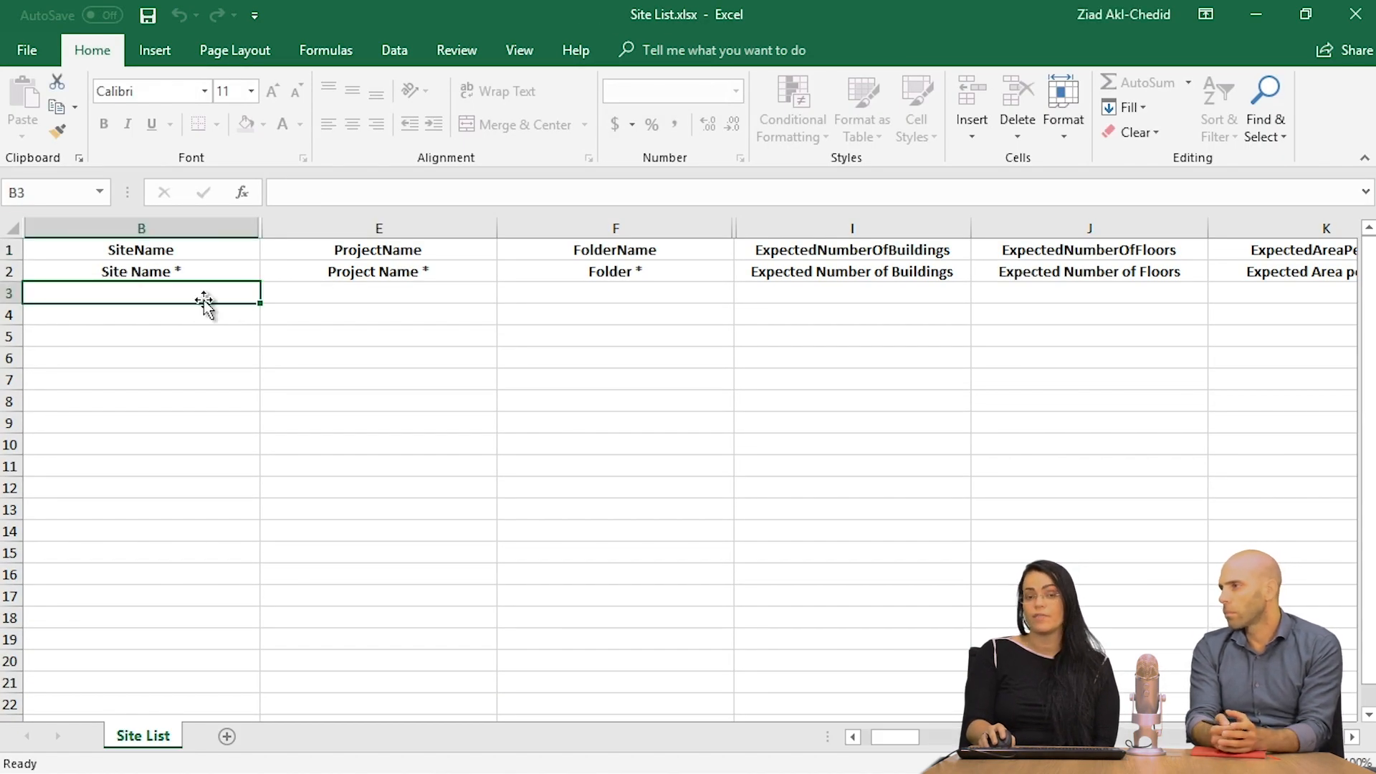
{"action": "left_click", "coordinate": [473, 313]}
{"action": "left_click", "coordinate": [191, 276]}
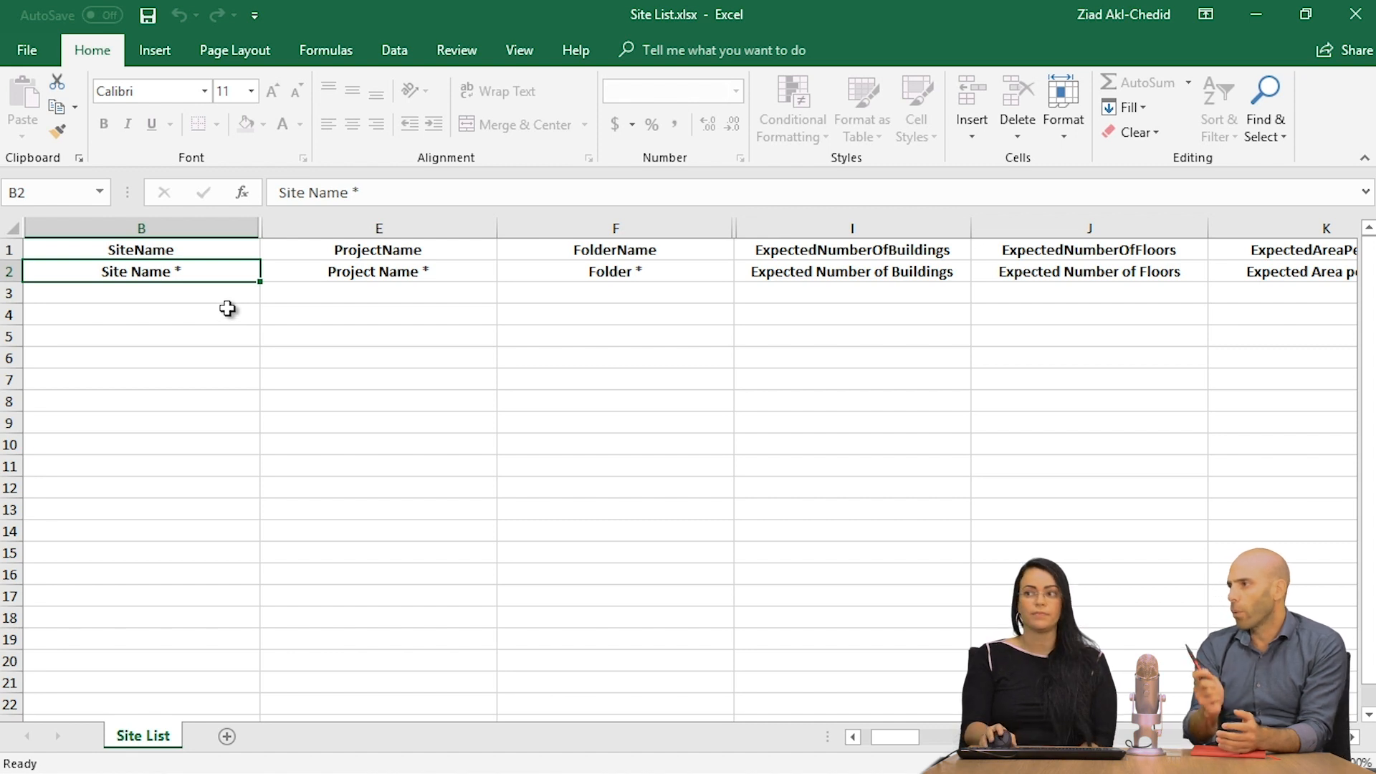
{"action": "left_click", "coordinate": [233, 293]}
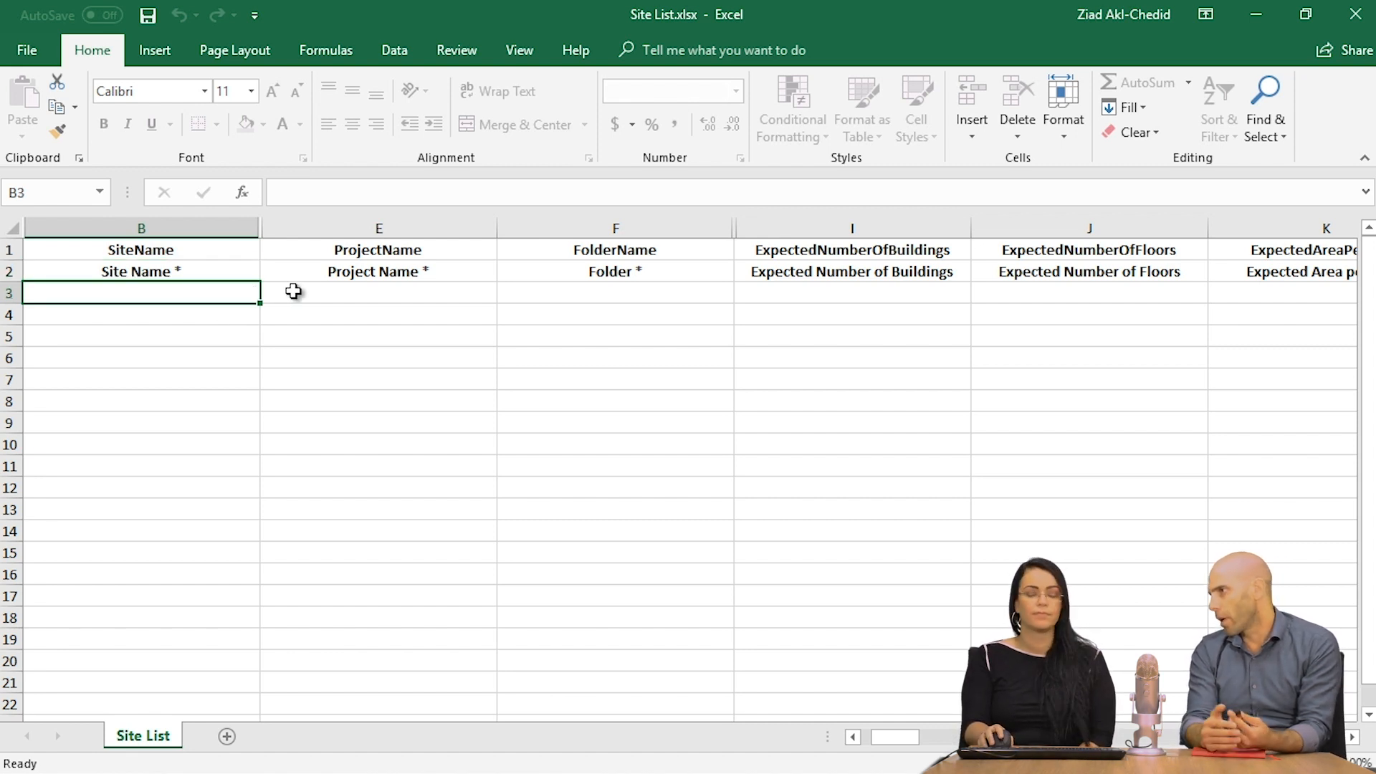
{"action": "left_click", "coordinate": [353, 274]}
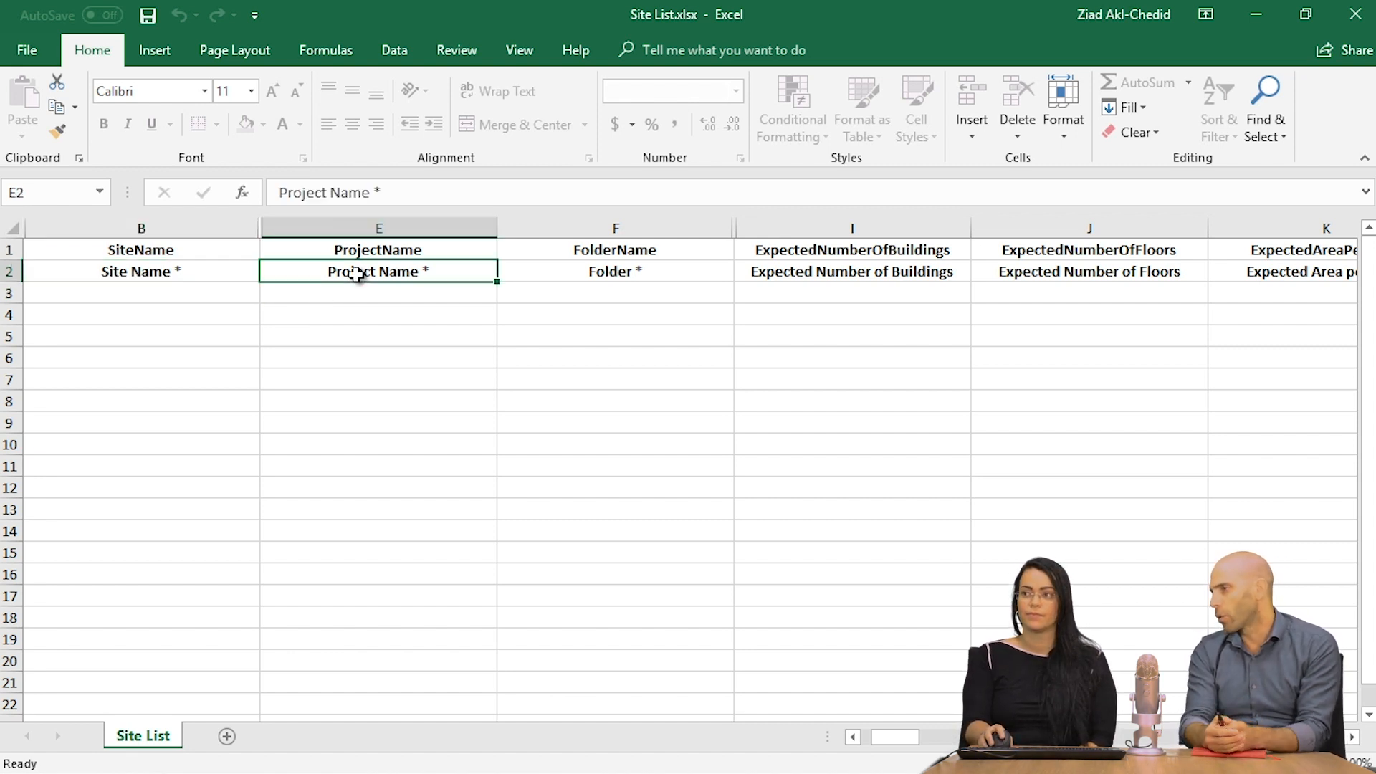
{"action": "left_click", "coordinate": [230, 274]}
{"action": "left_click", "coordinate": [501, 298]}
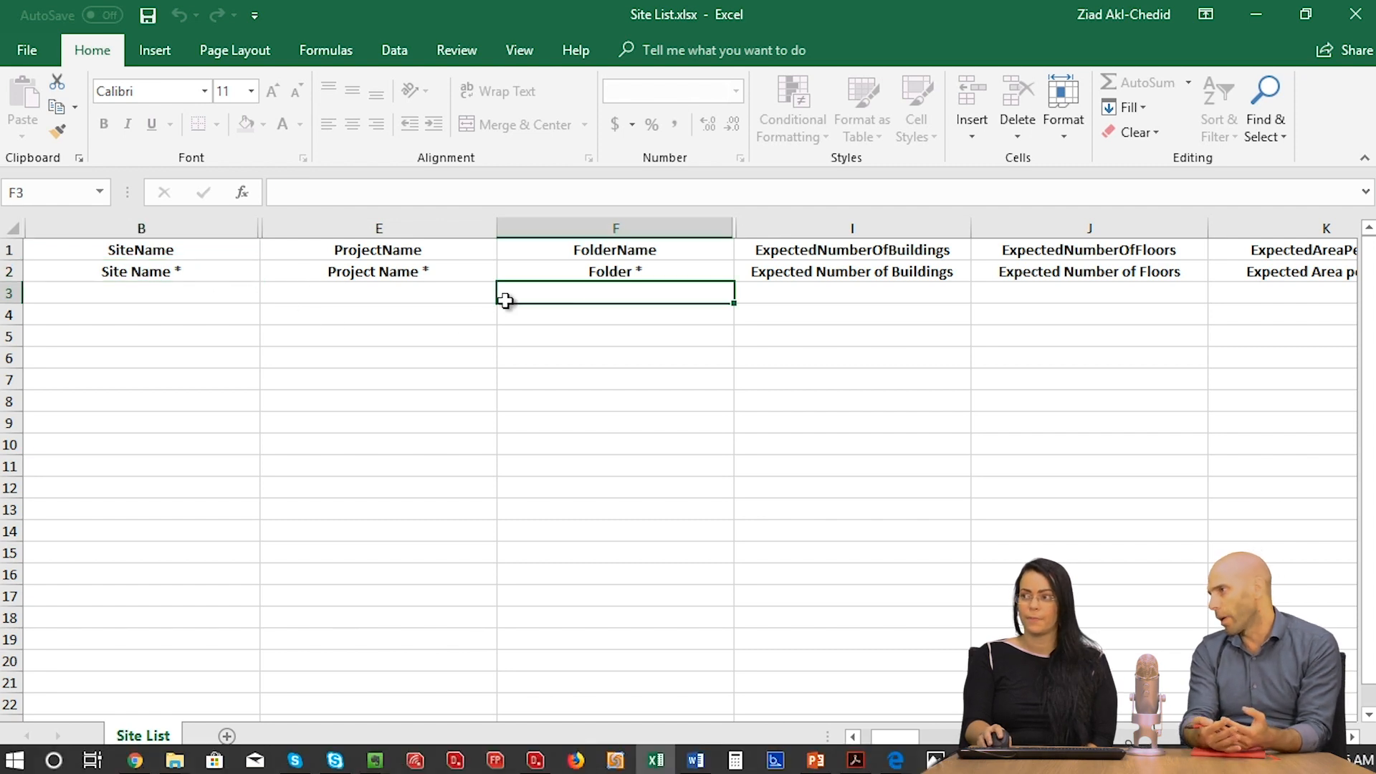
{"action": "left_click", "coordinate": [645, 274]}
{"action": "left_click", "coordinate": [620, 308]}
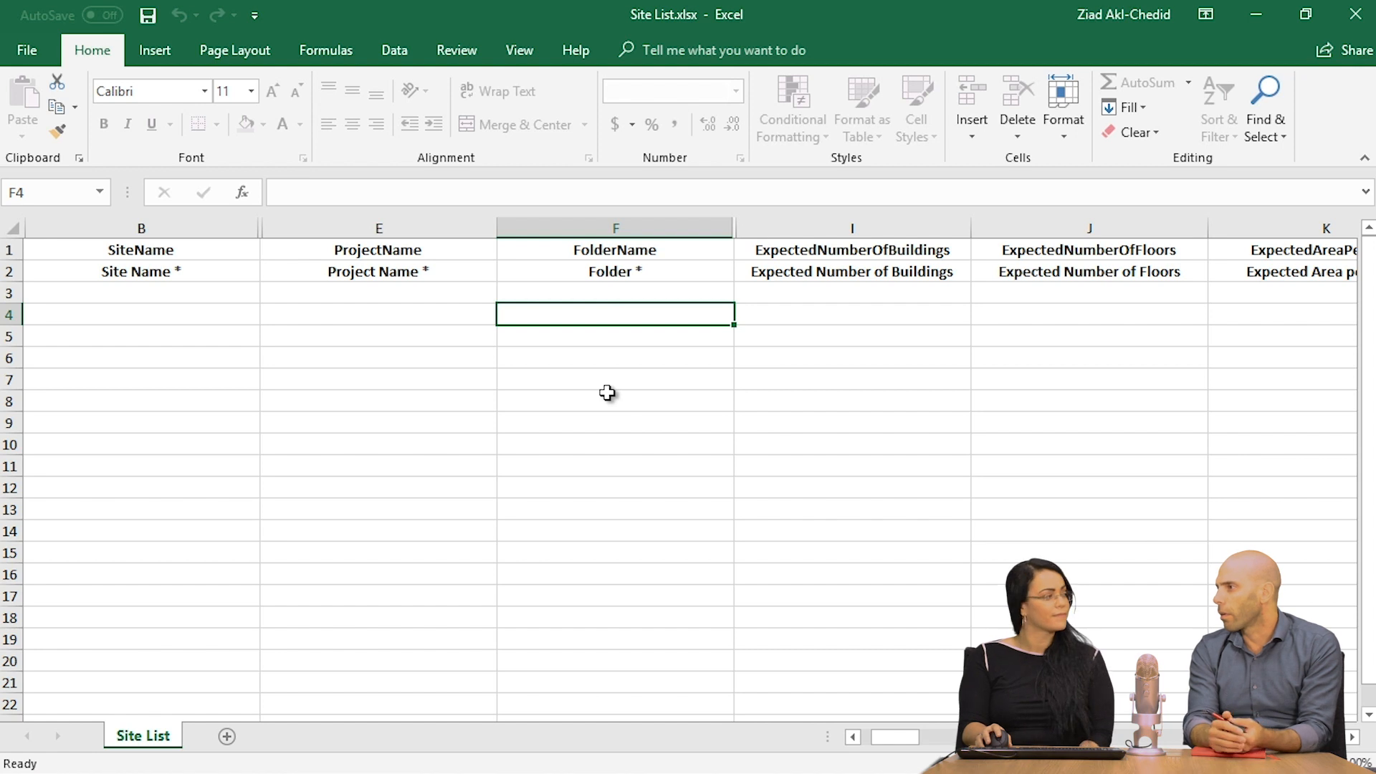
{"action": "left_click", "coordinate": [361, 295]}
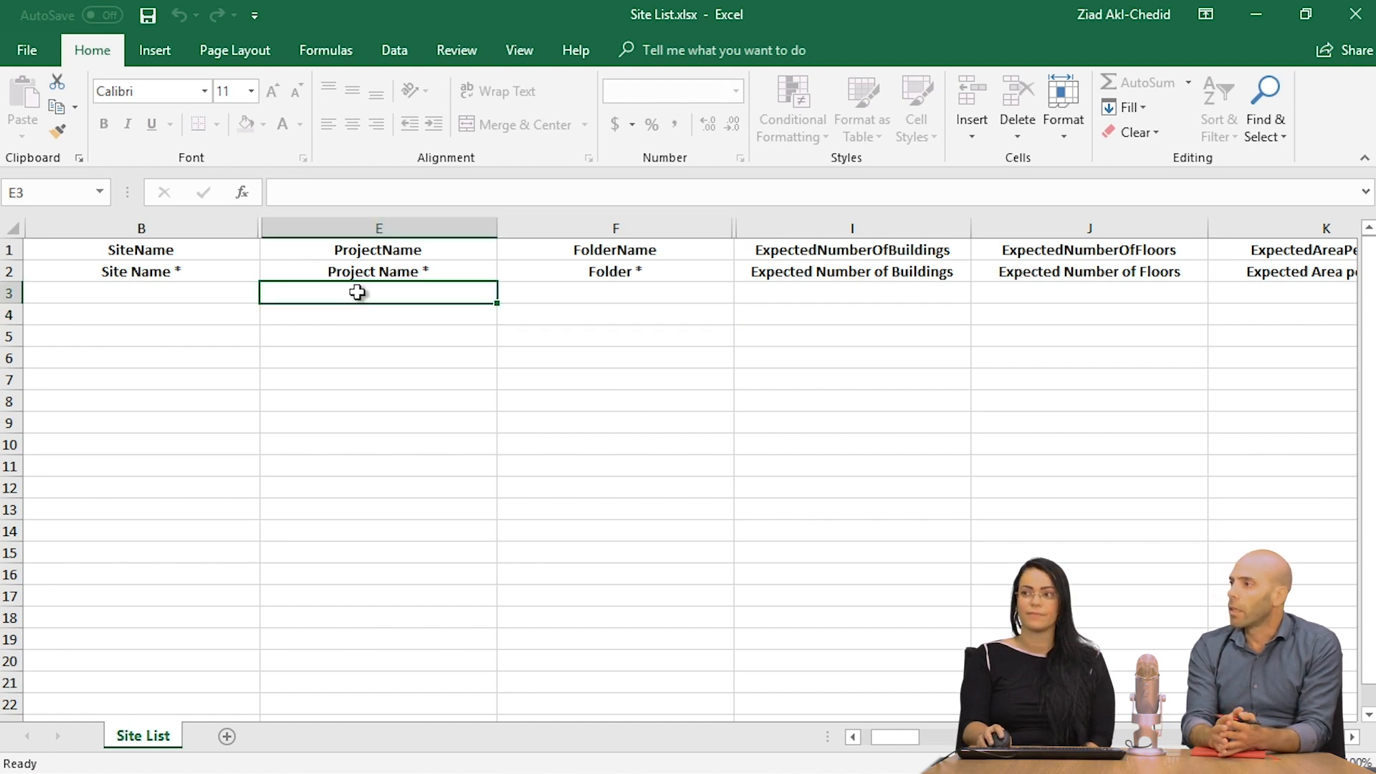
{"action": "left_click", "coordinate": [194, 290]}
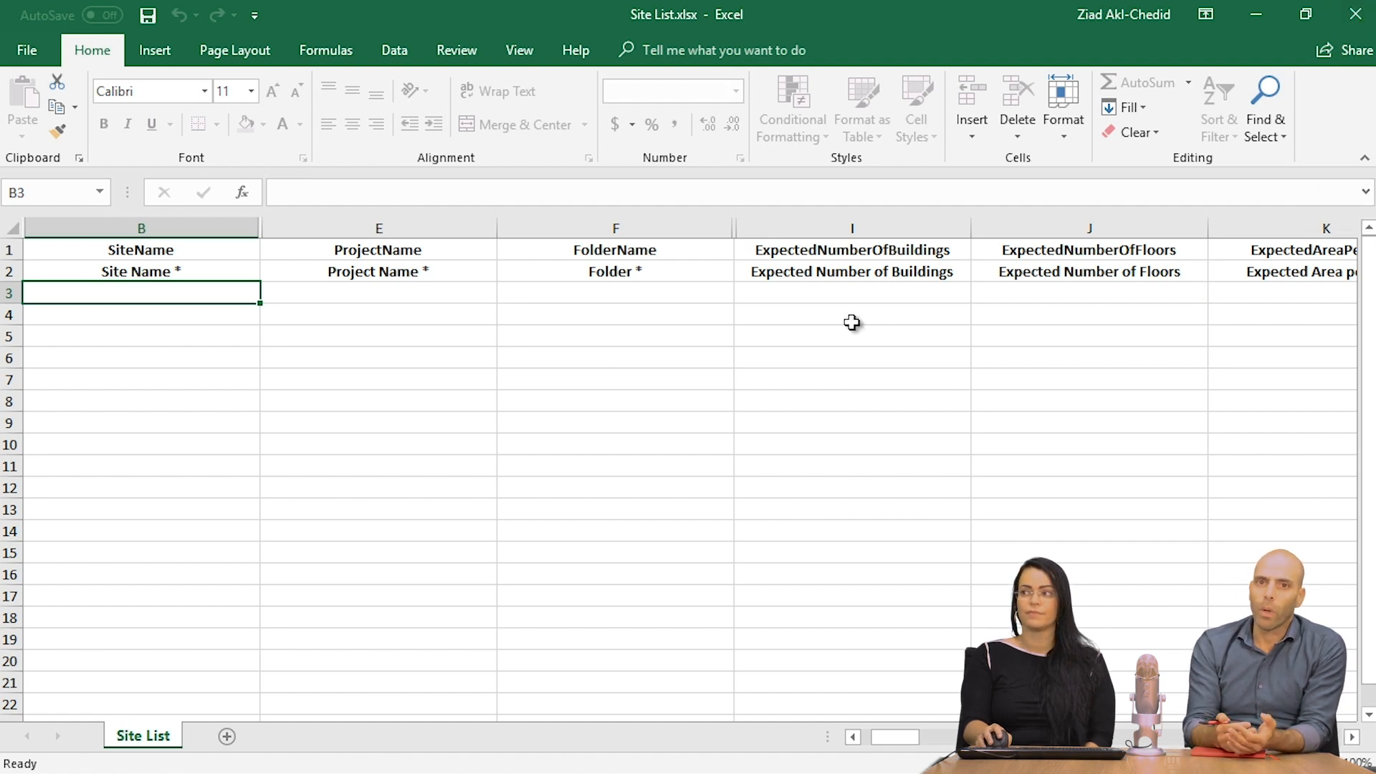
{"action": "left_click", "coordinate": [799, 293]}
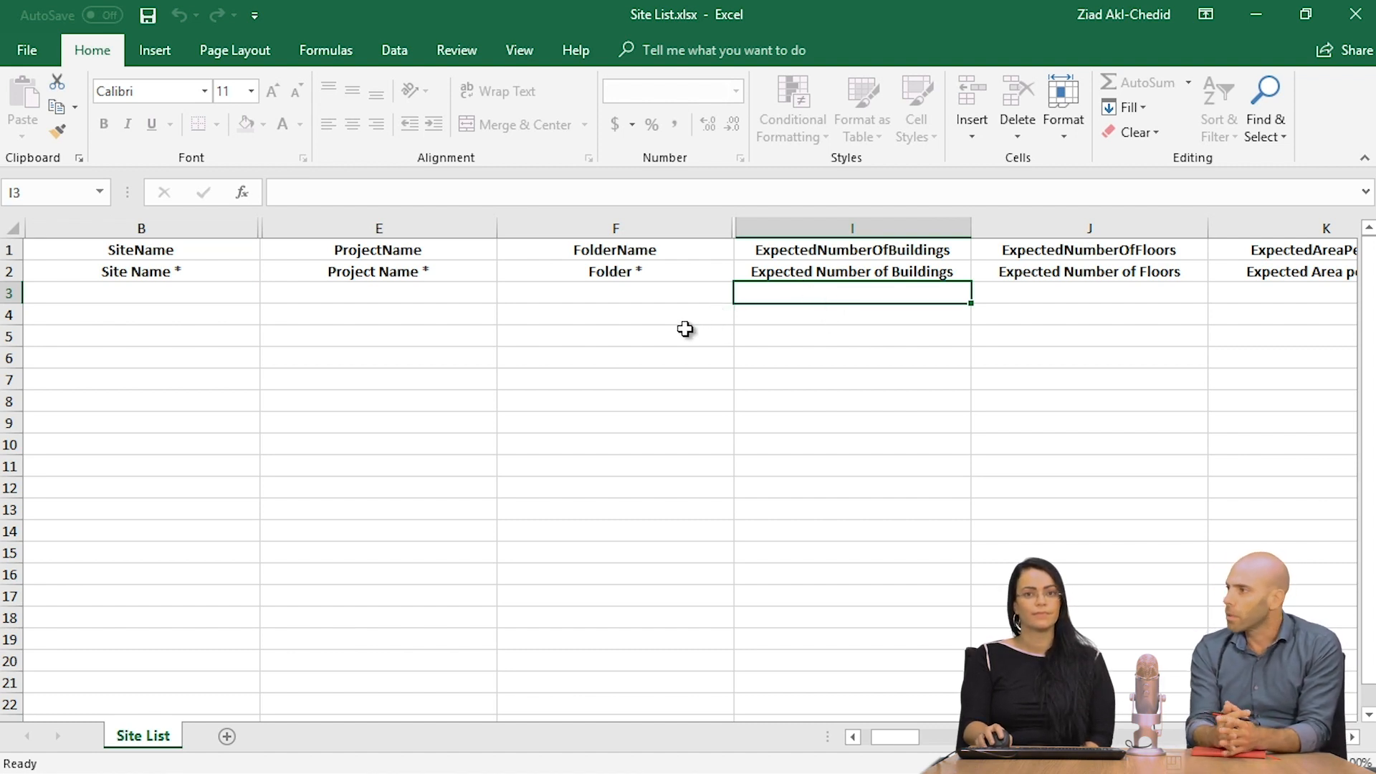
{"action": "left_click", "coordinate": [1349, 18]}
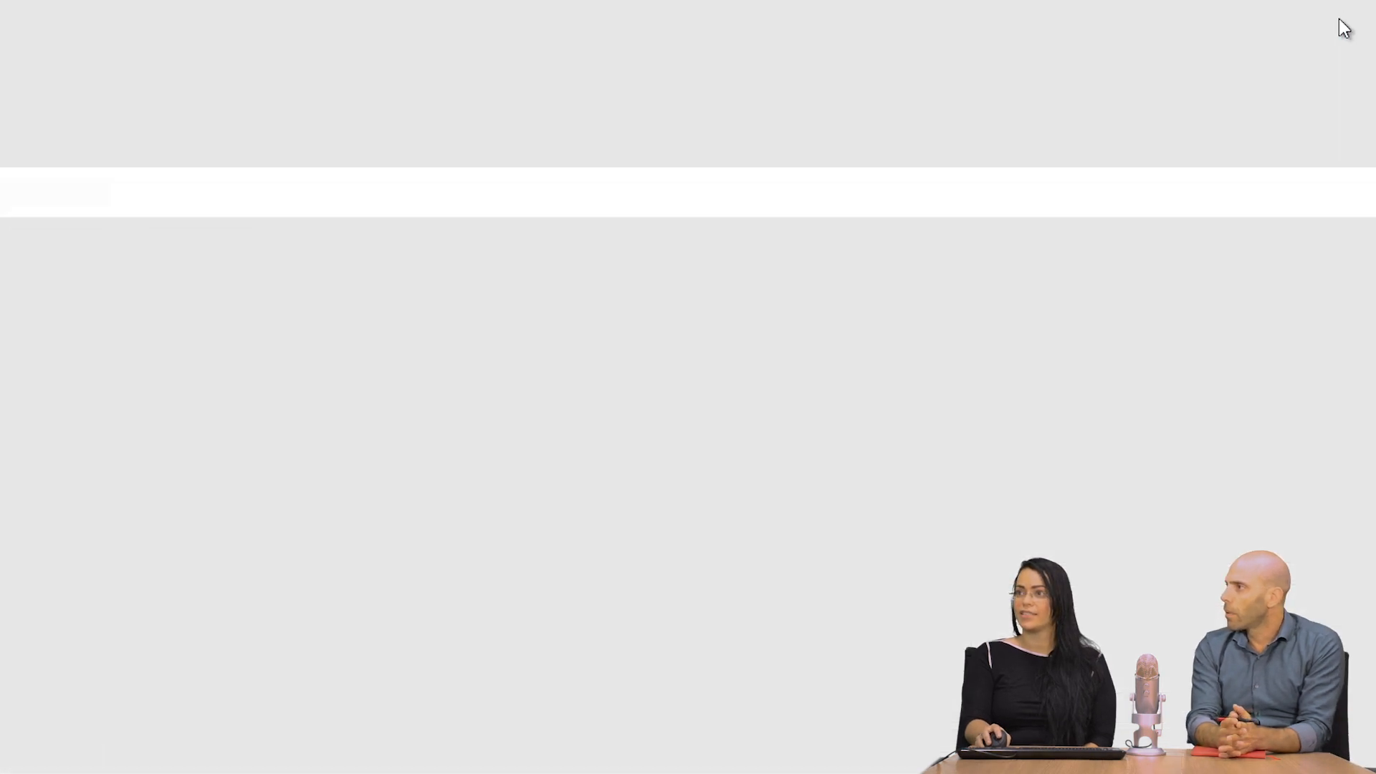
Open the prepared workbook Site List_updated.xlsx from the Downloads folder in Excel.
{"action": "mouse_move", "coordinate": [556, 746]}
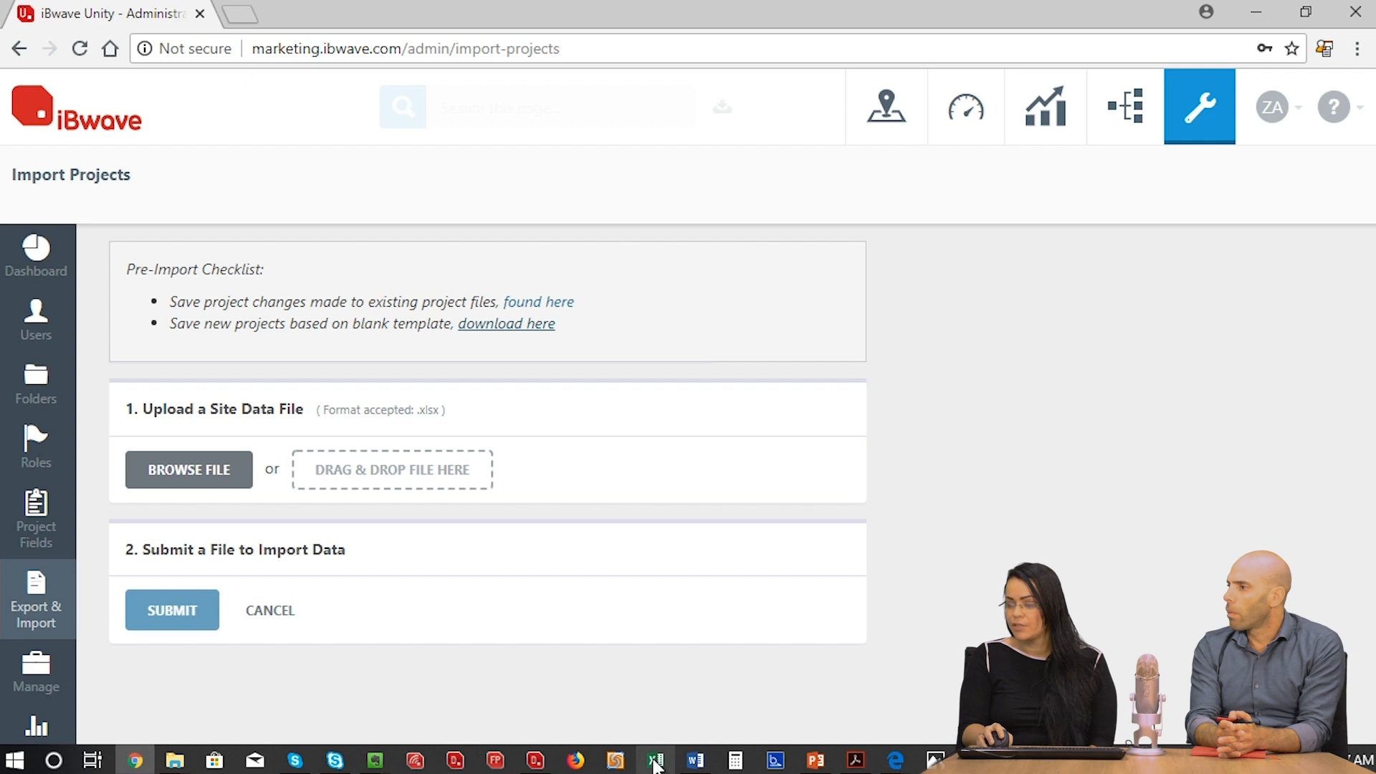
{"action": "mouse_move", "coordinate": [175, 759]}
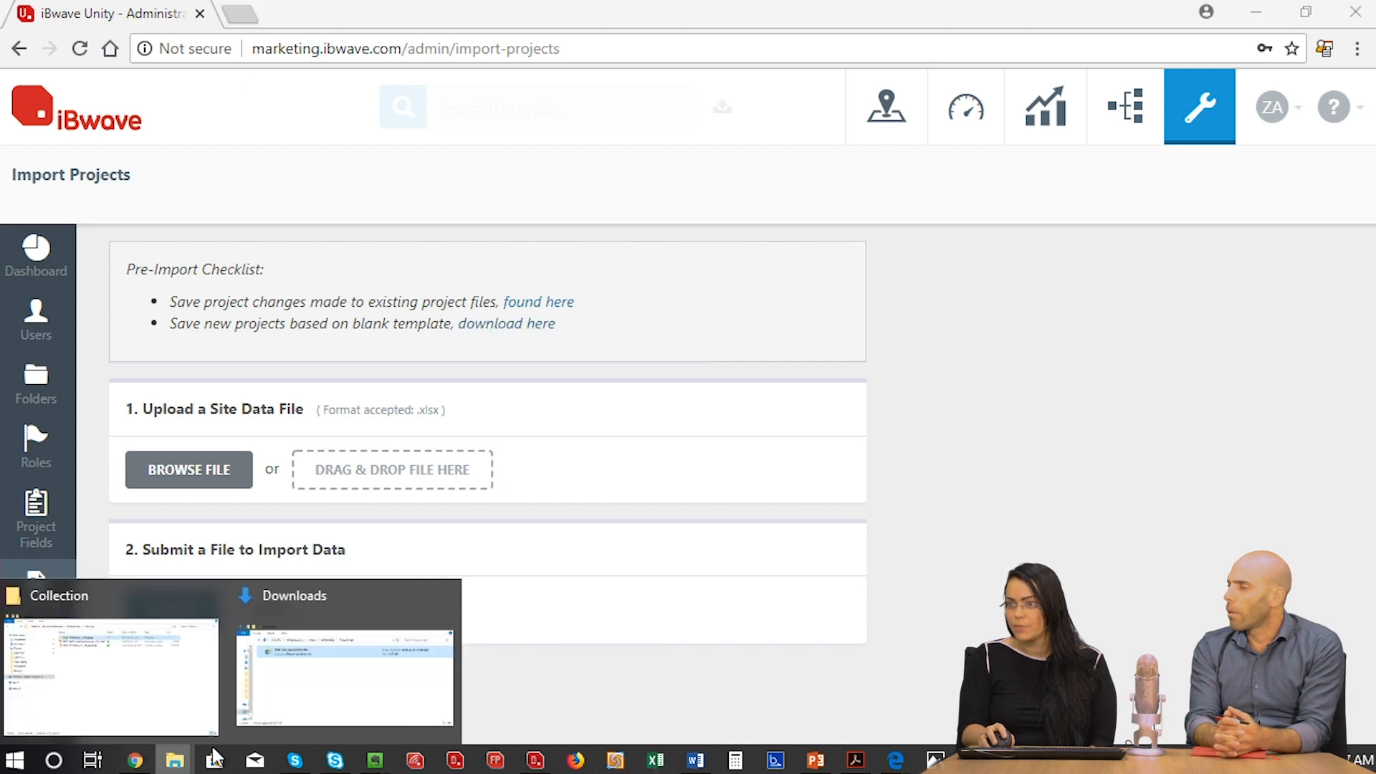
{"action": "left_click", "coordinate": [262, 728]}
{"action": "double_click", "coordinate": [566, 314]}
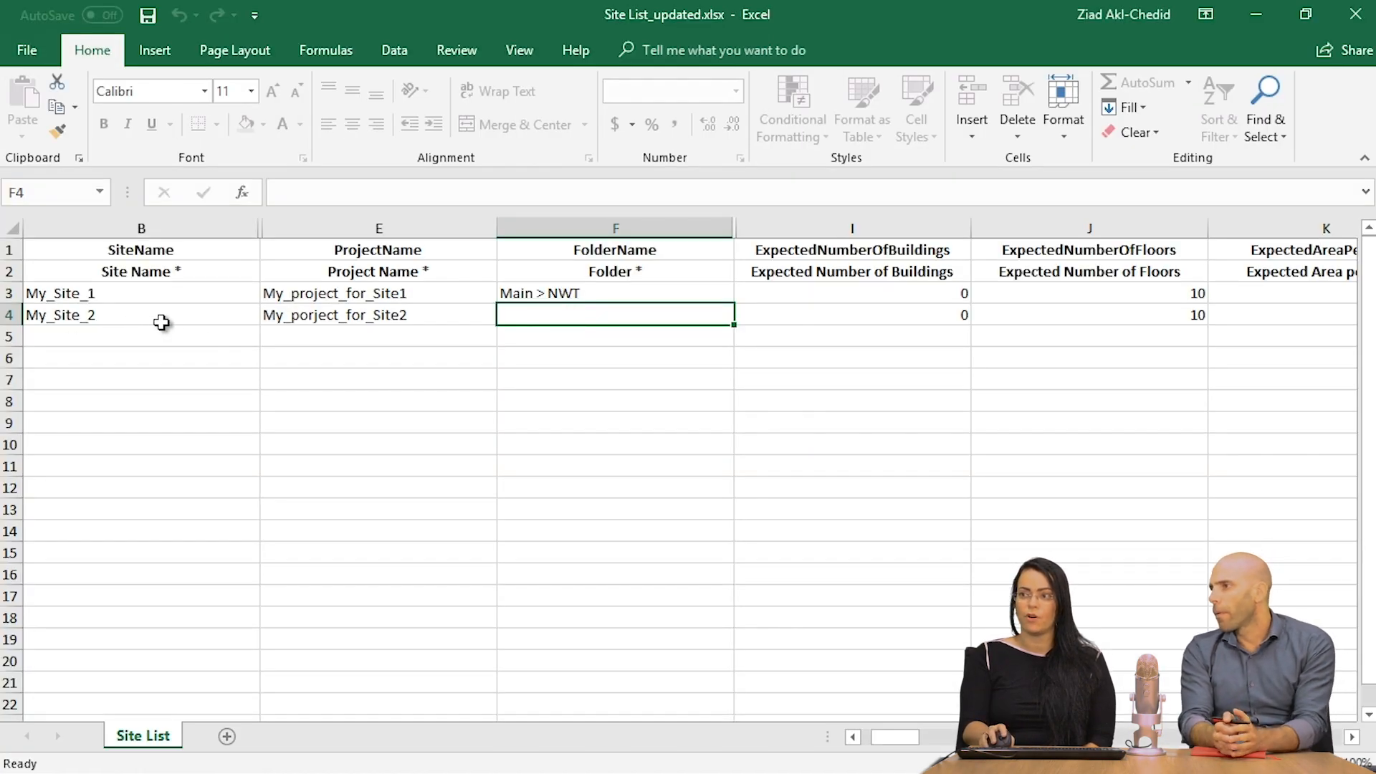
Enter Main > NWT as the folder for My_Site_2 and clear that entry again.
{"action": "left_click", "coordinate": [220, 315]}
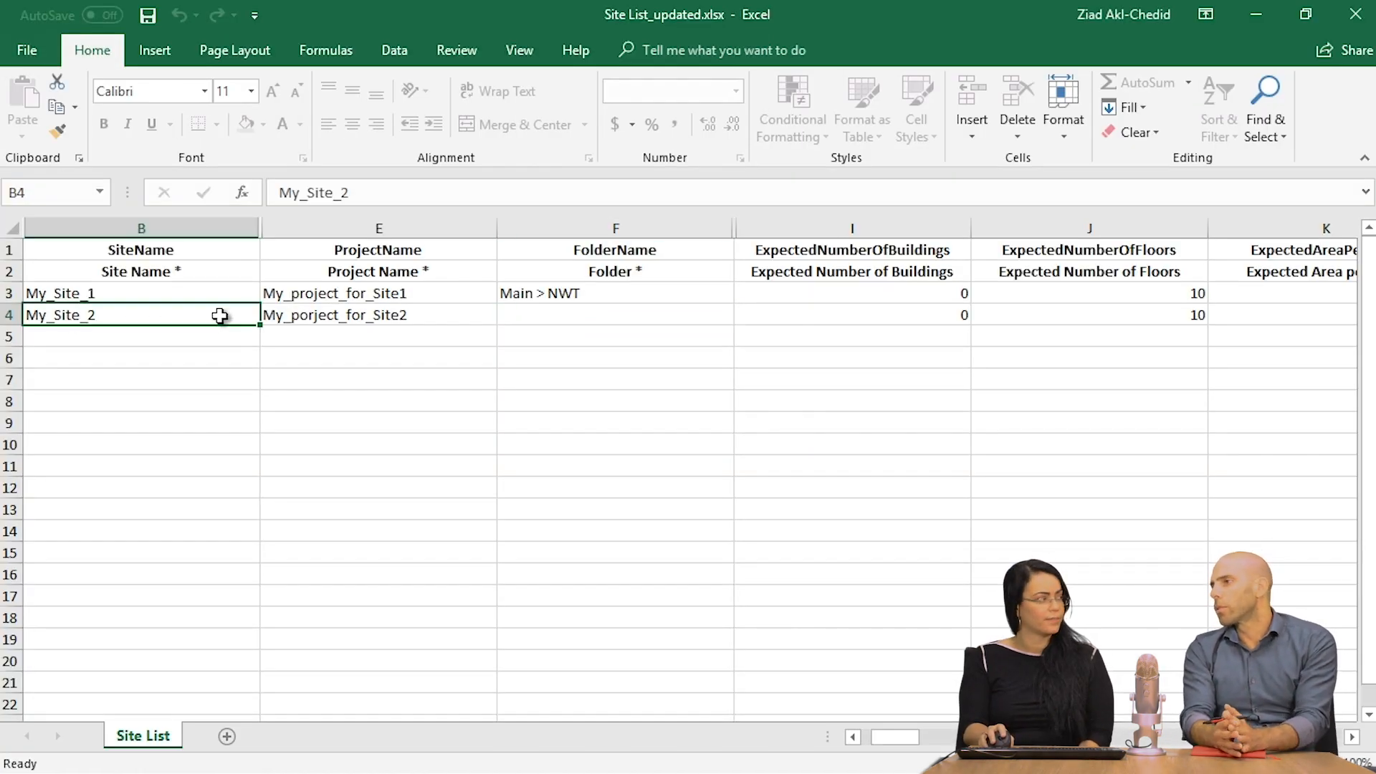
{"action": "left_click", "coordinate": [543, 314]}
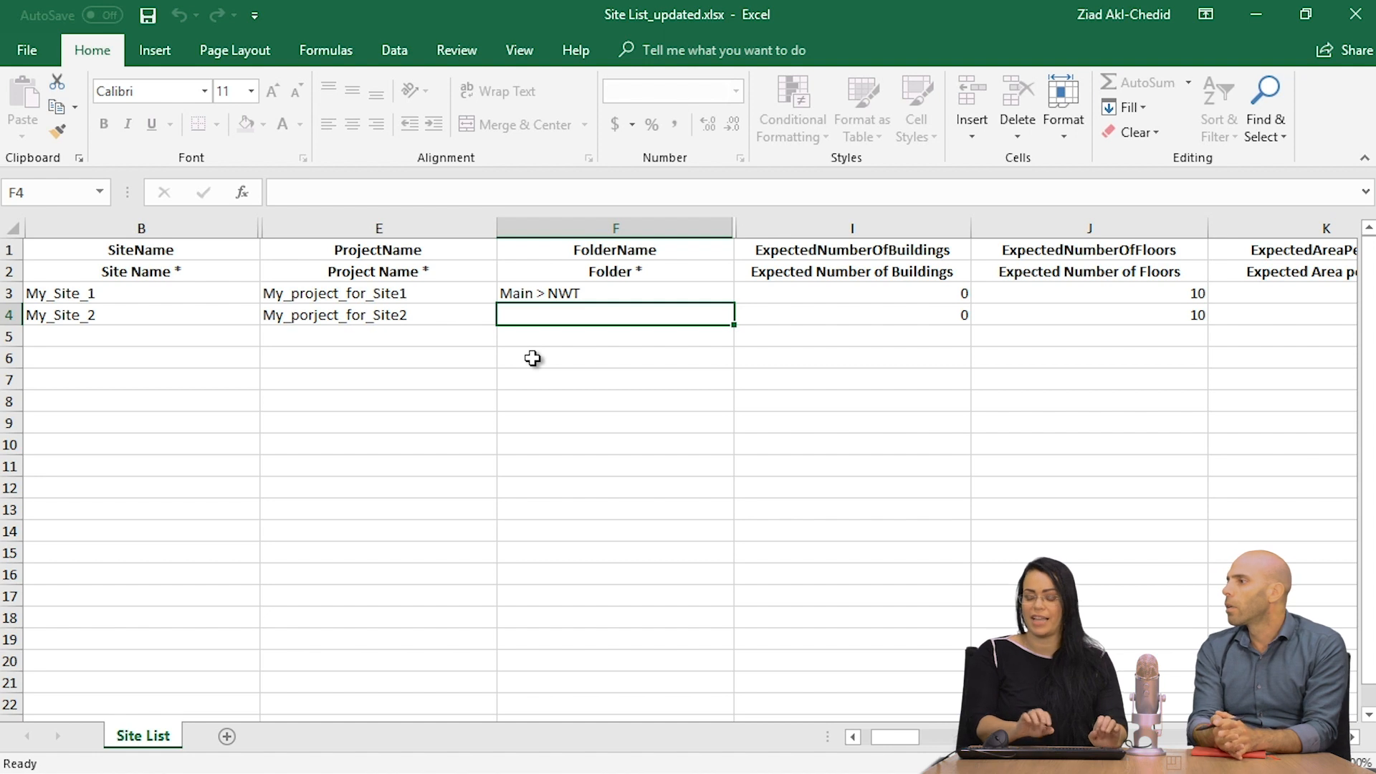
{"action": "type", "text": "Main > NWT"}
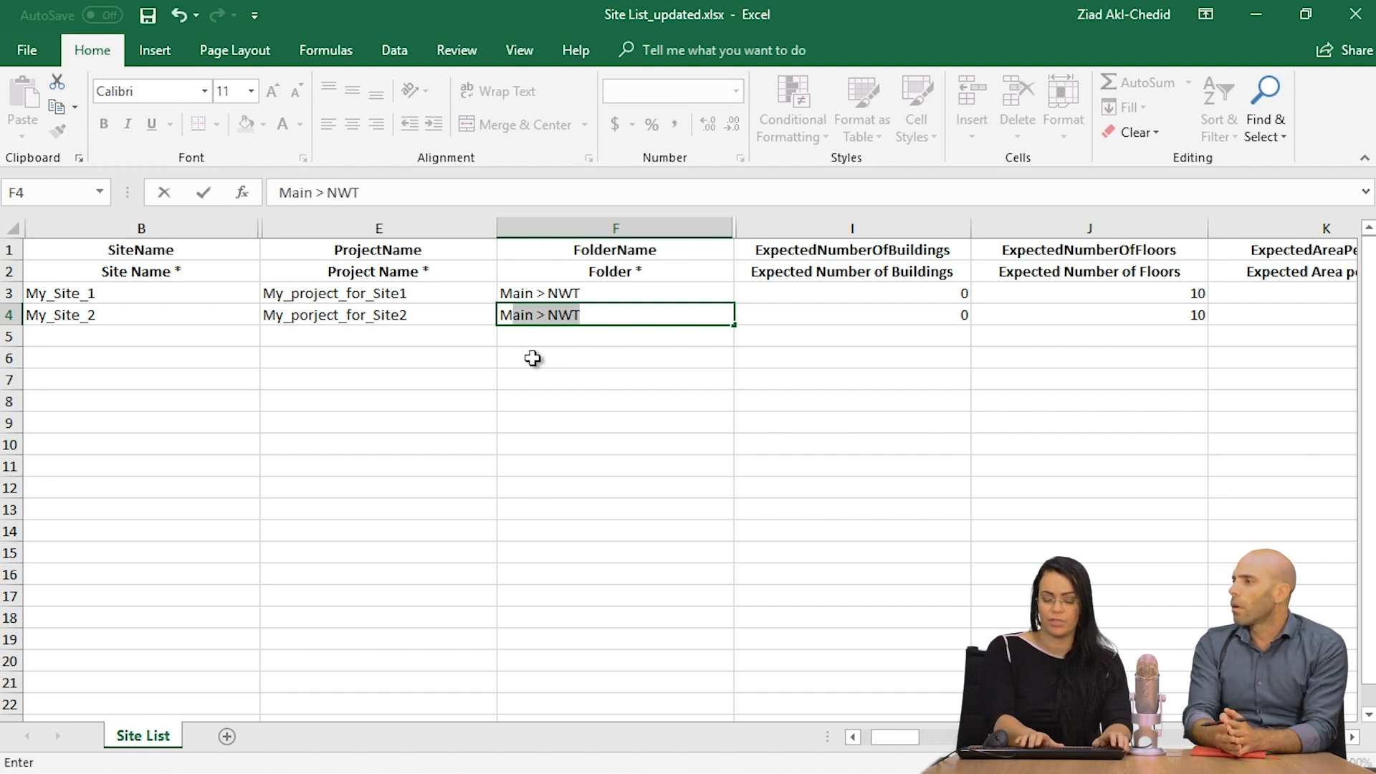
{"action": "key", "text": "Return"}
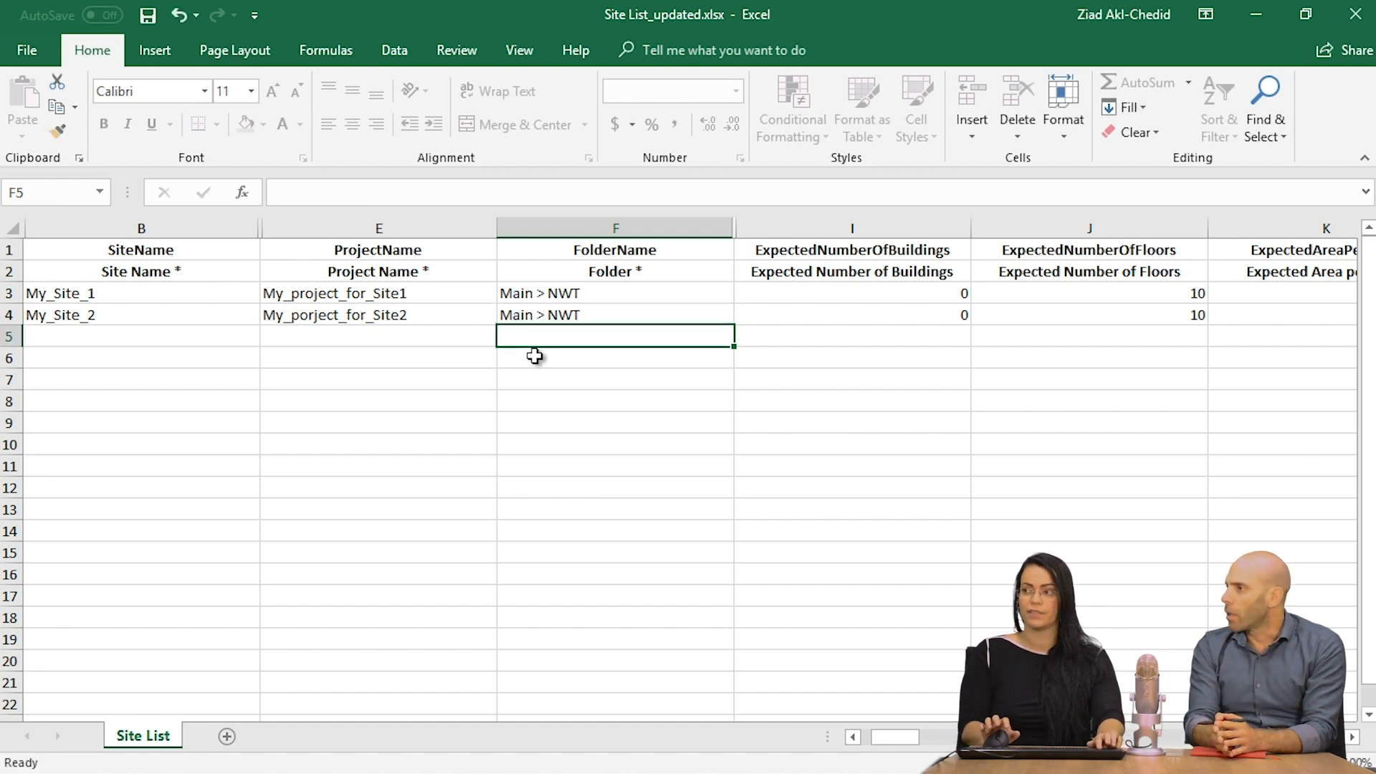
{"action": "left_click", "coordinate": [588, 315]}
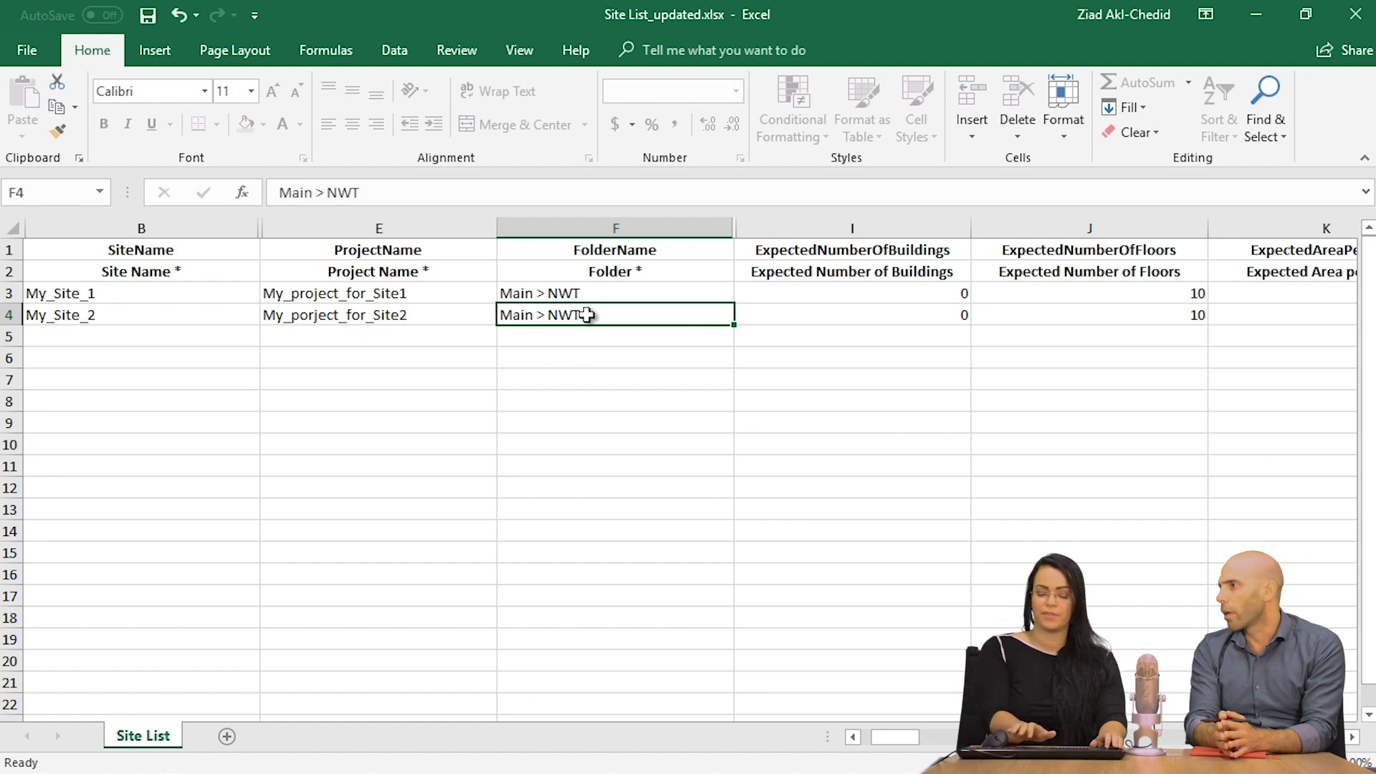
{"action": "key", "text": "Delete"}
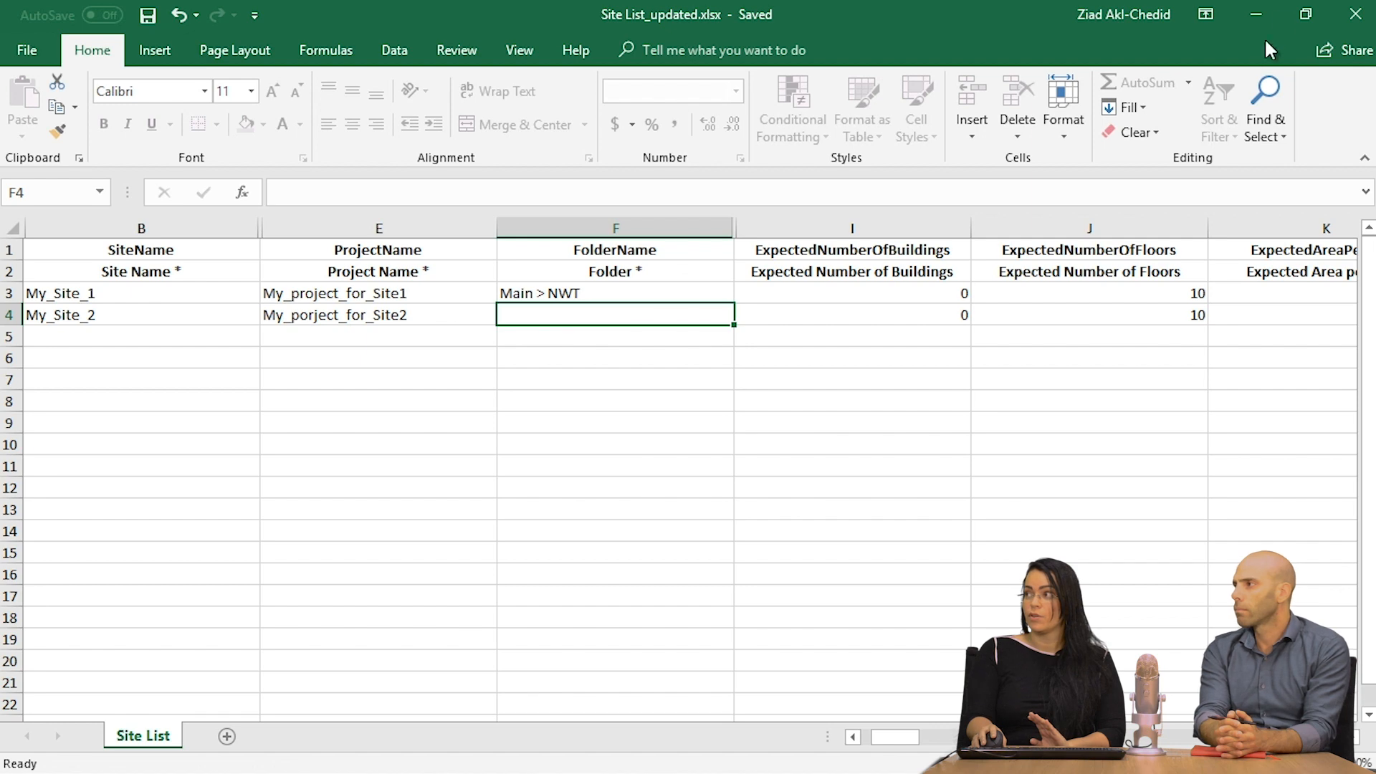
Return to the Import Projects page in the browser and upload Site List_updated.xlsx as the site data file.
{"action": "left_click", "coordinate": [1255, 15]}
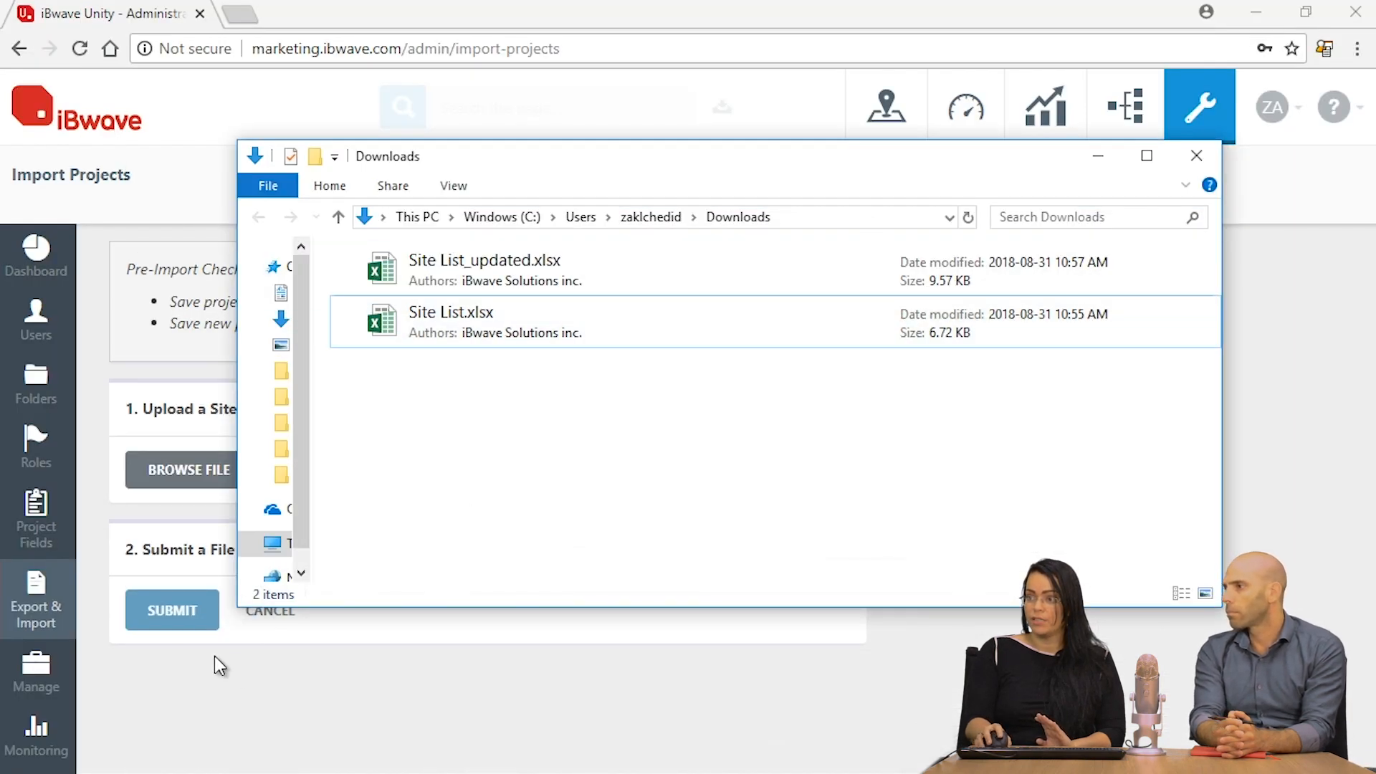
{"action": "left_click", "coordinate": [206, 412]}
{"action": "left_click", "coordinate": [181, 469]}
{"action": "left_click", "coordinate": [299, 172]}
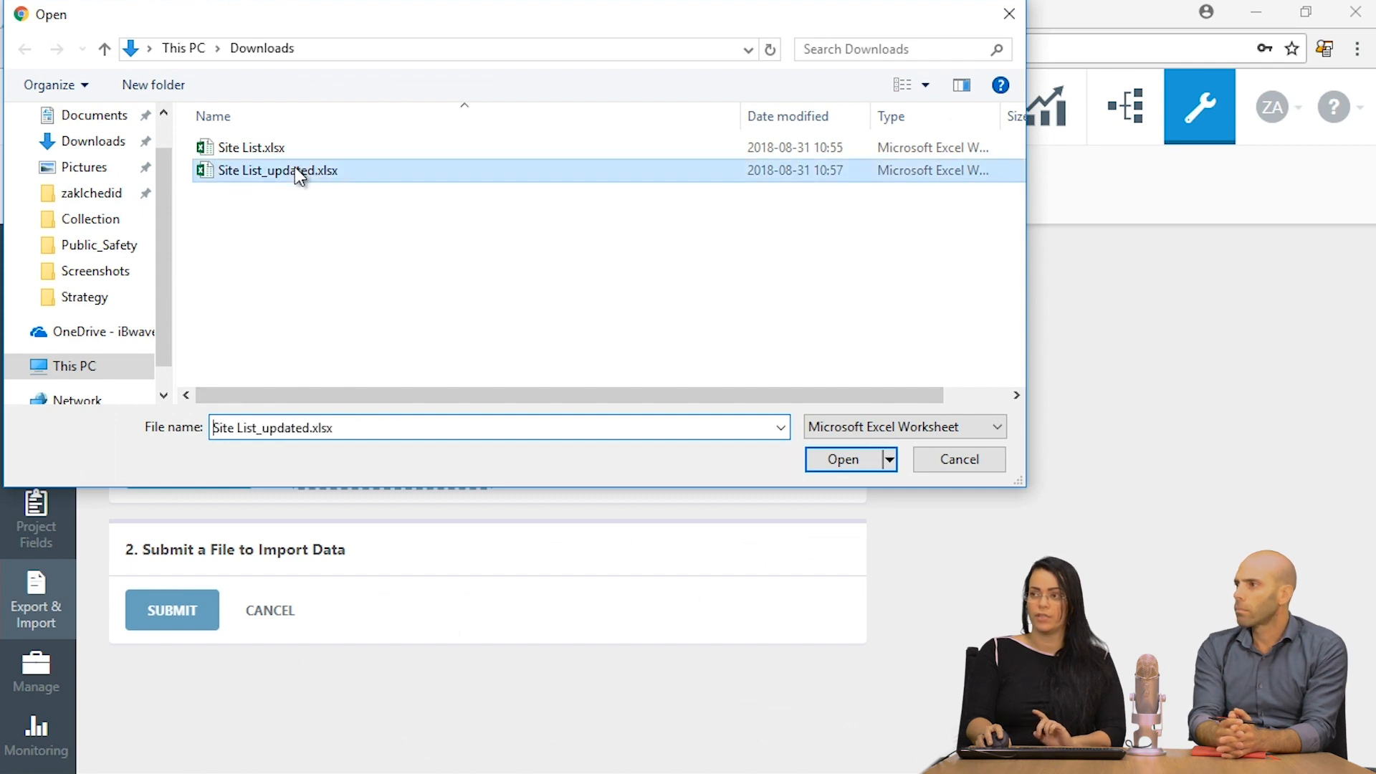
{"action": "left_click", "coordinate": [851, 458]}
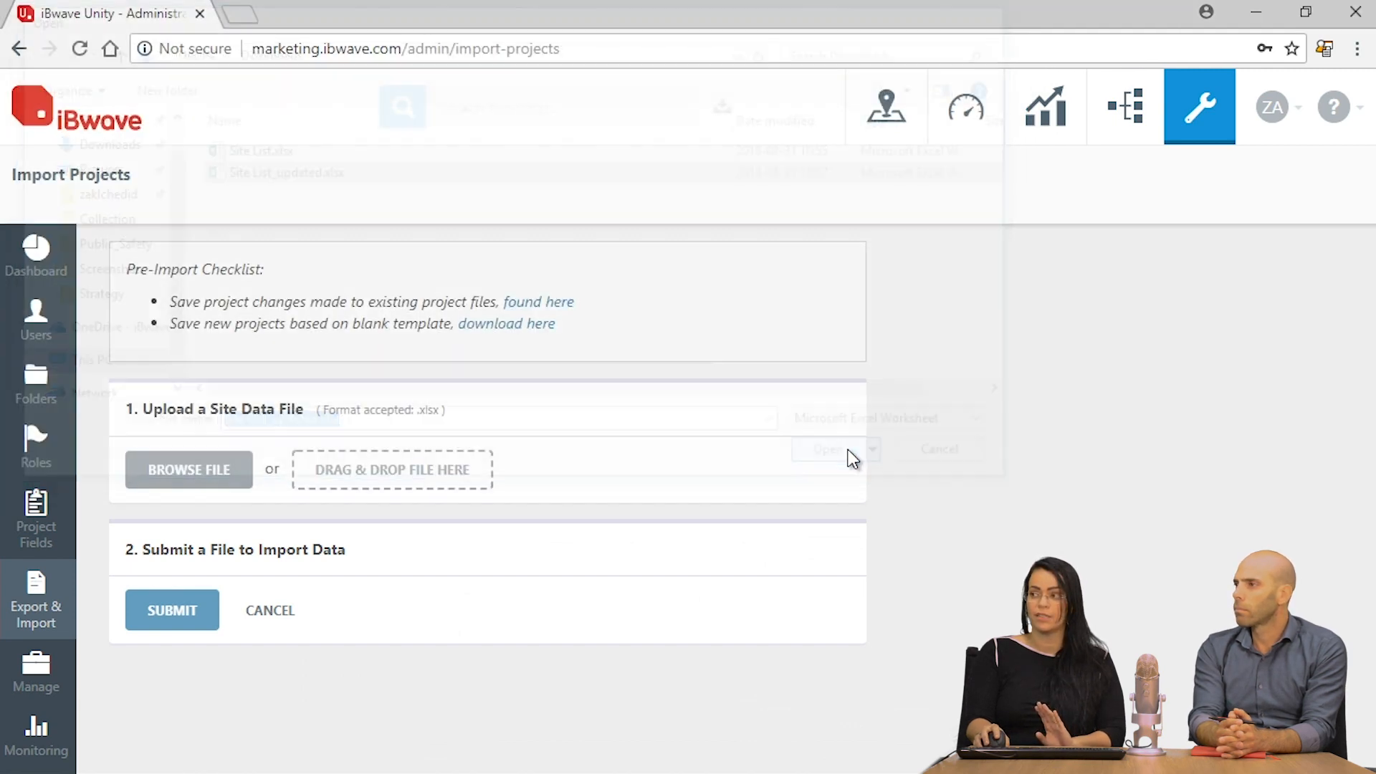
{"action": "scroll", "coordinate": [344, 578], "scroll_direction": "down", "scroll_amount": 1}
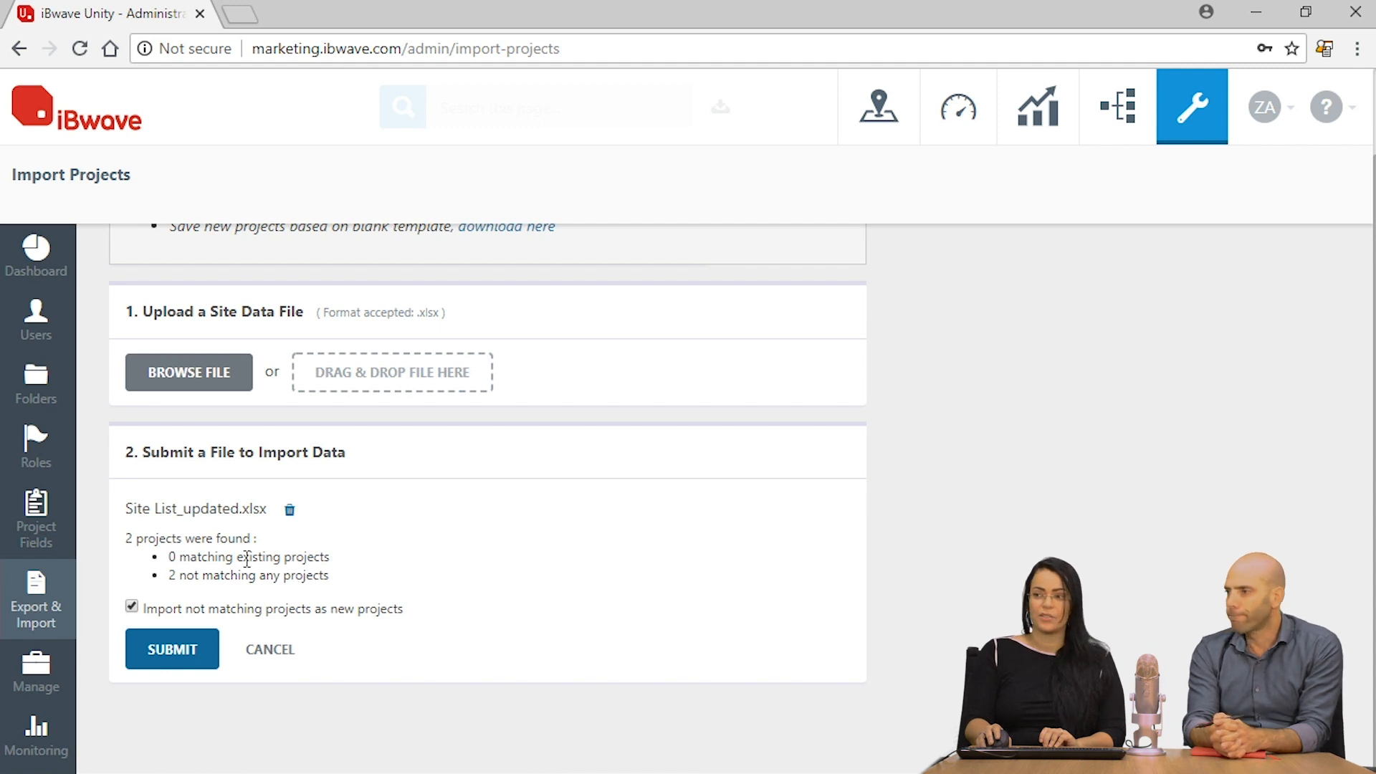
Submit the uploaded site list for import and review the File and Data Validation checks.
{"action": "left_click", "coordinate": [185, 660]}
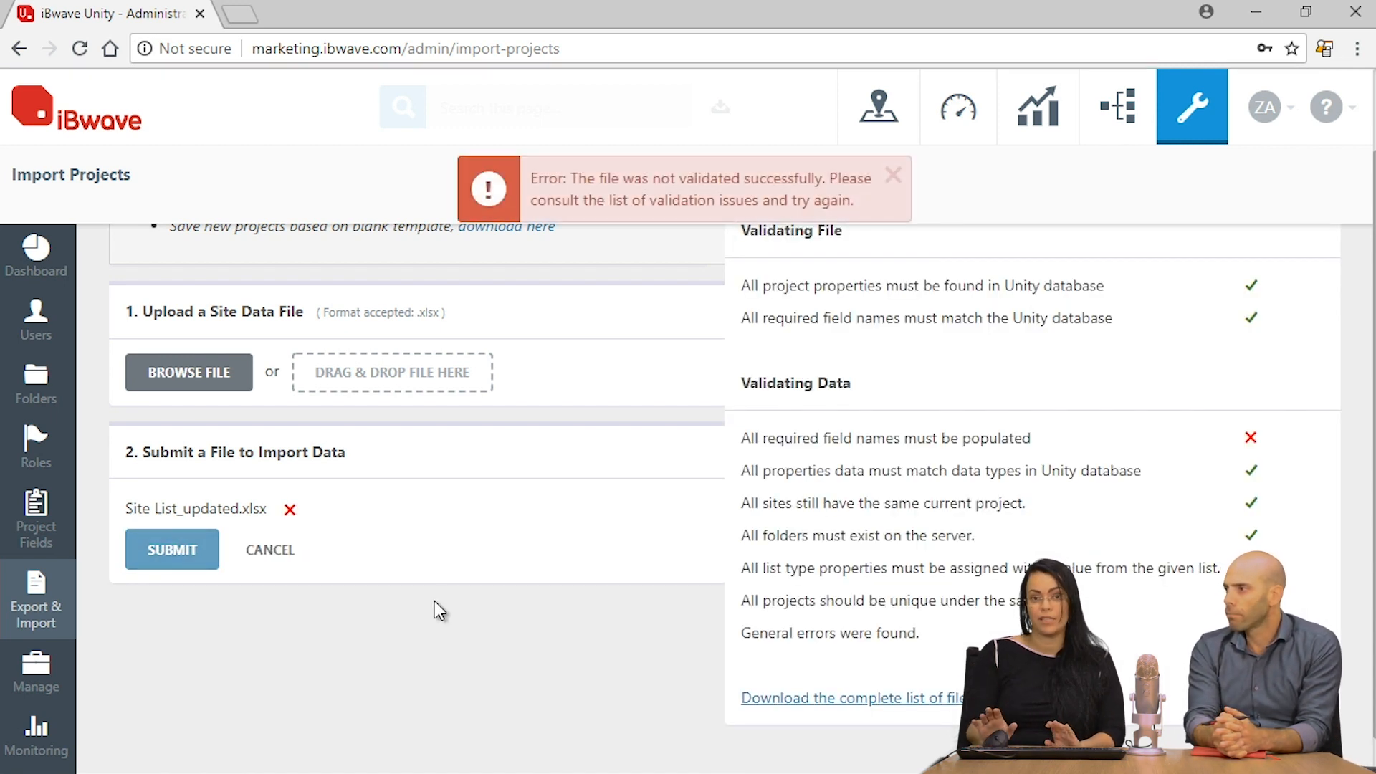
{"action": "left_click", "coordinate": [893, 177]}
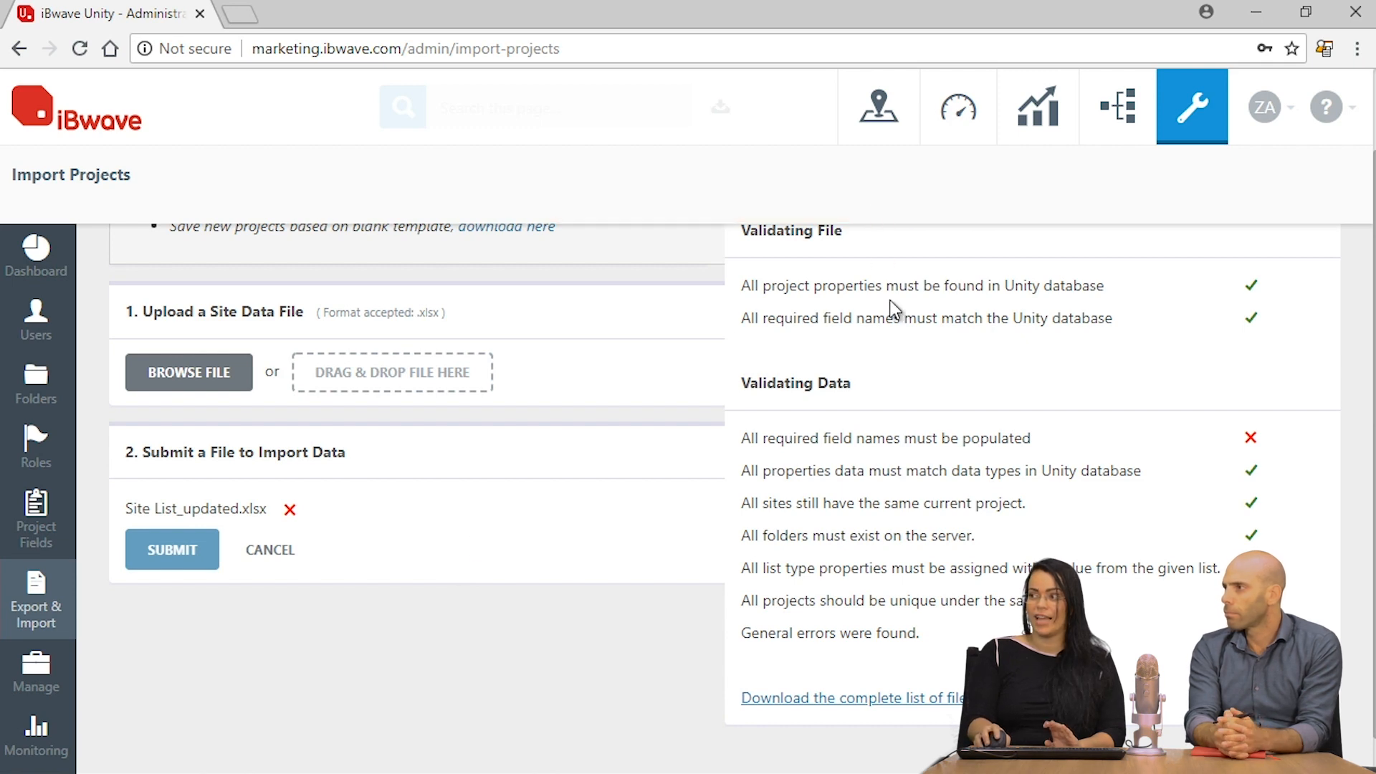
{"action": "scroll", "coordinate": [944, 485], "scroll_direction": "up", "scroll_amount": 1}
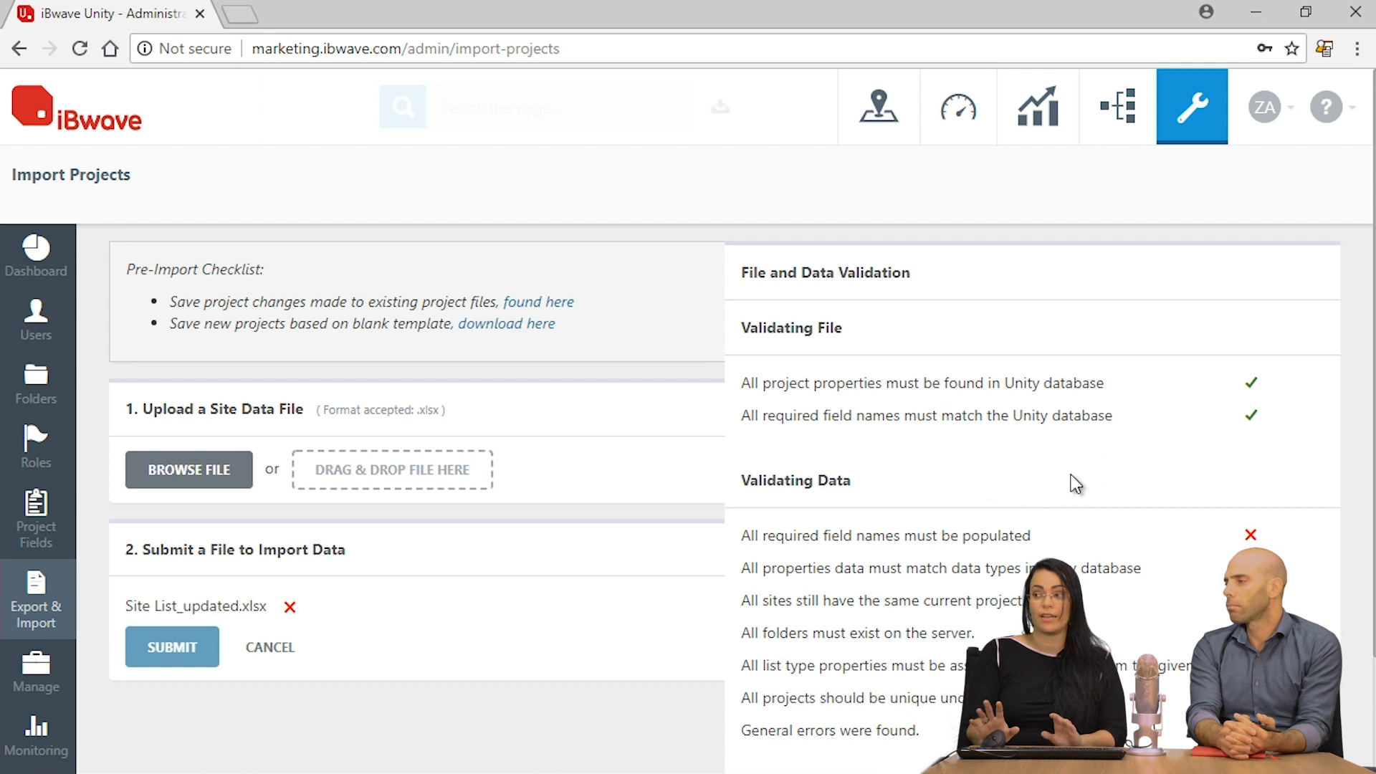
{"action": "scroll", "coordinate": [1118, 457], "scroll_direction": "down", "scroll_amount": 1}
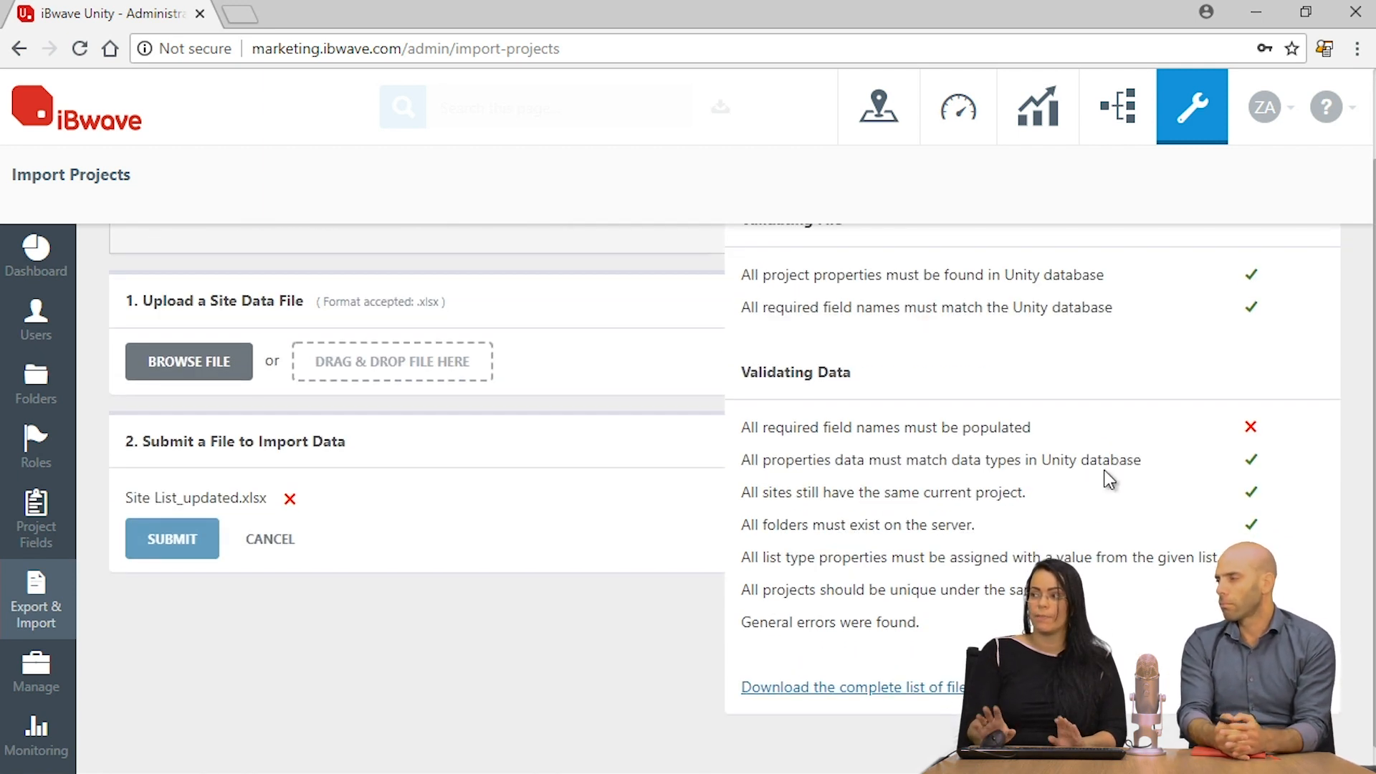
{"action": "scroll", "coordinate": [965, 525], "scroll_direction": "up", "scroll_amount": 1}
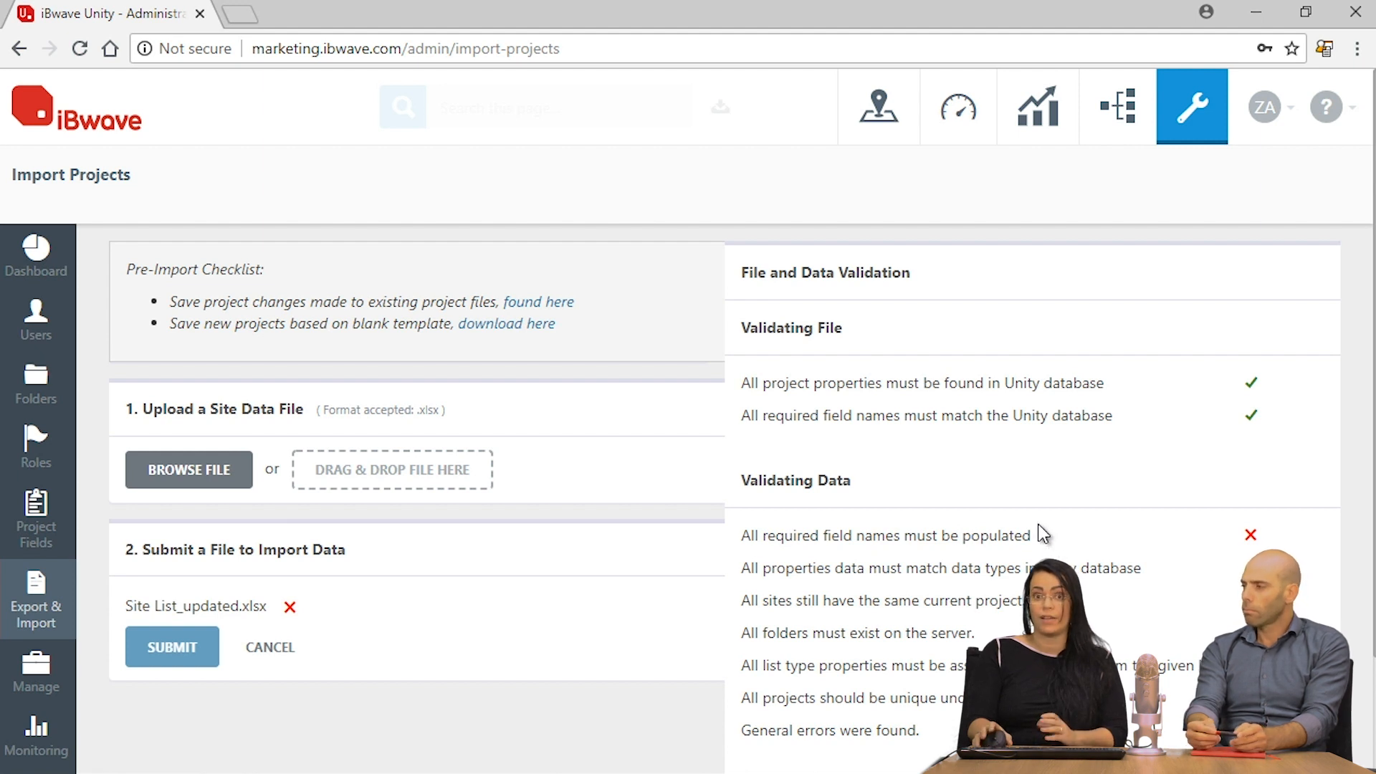
{"action": "scroll", "coordinate": [972, 519], "scroll_direction": "down", "scroll_amount": 1}
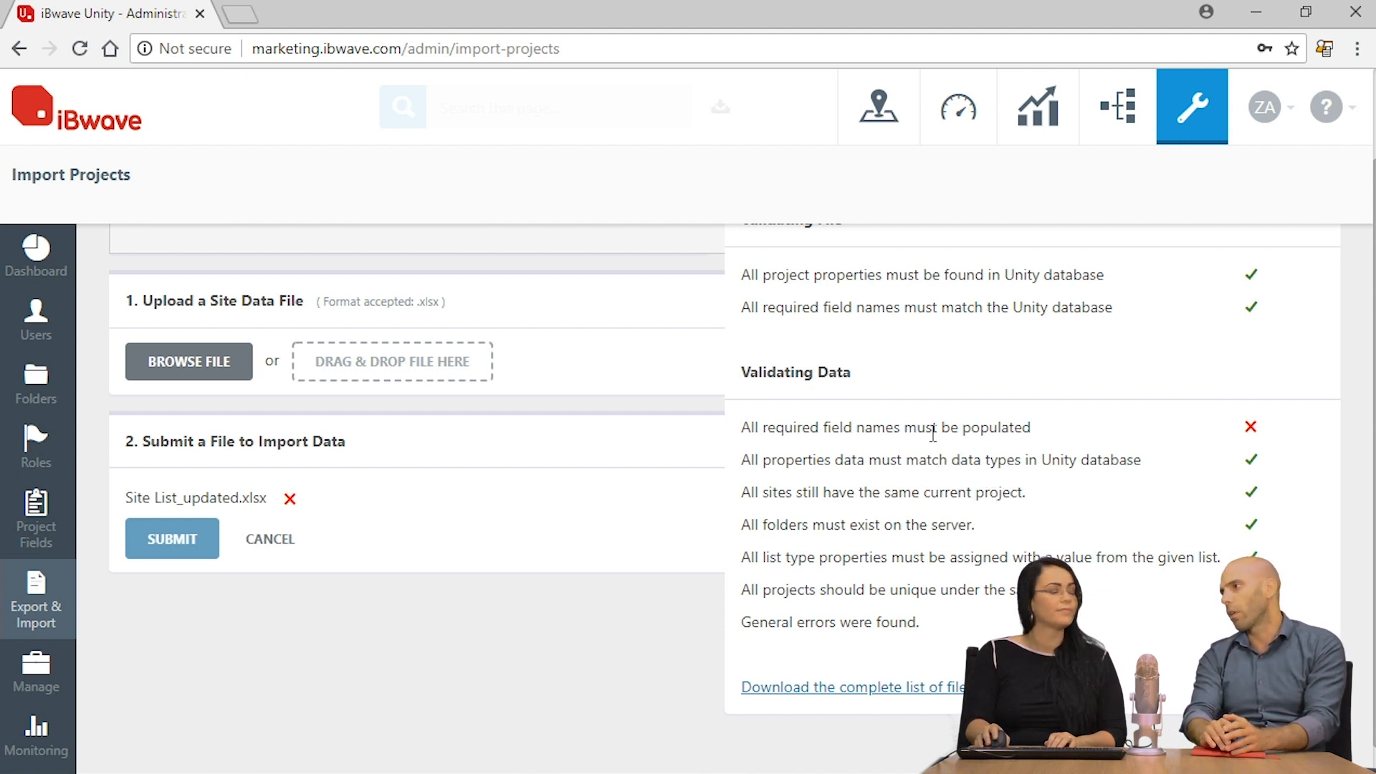
{"action": "scroll", "coordinate": [904, 419], "scroll_direction": "down", "scroll_amount": 1}
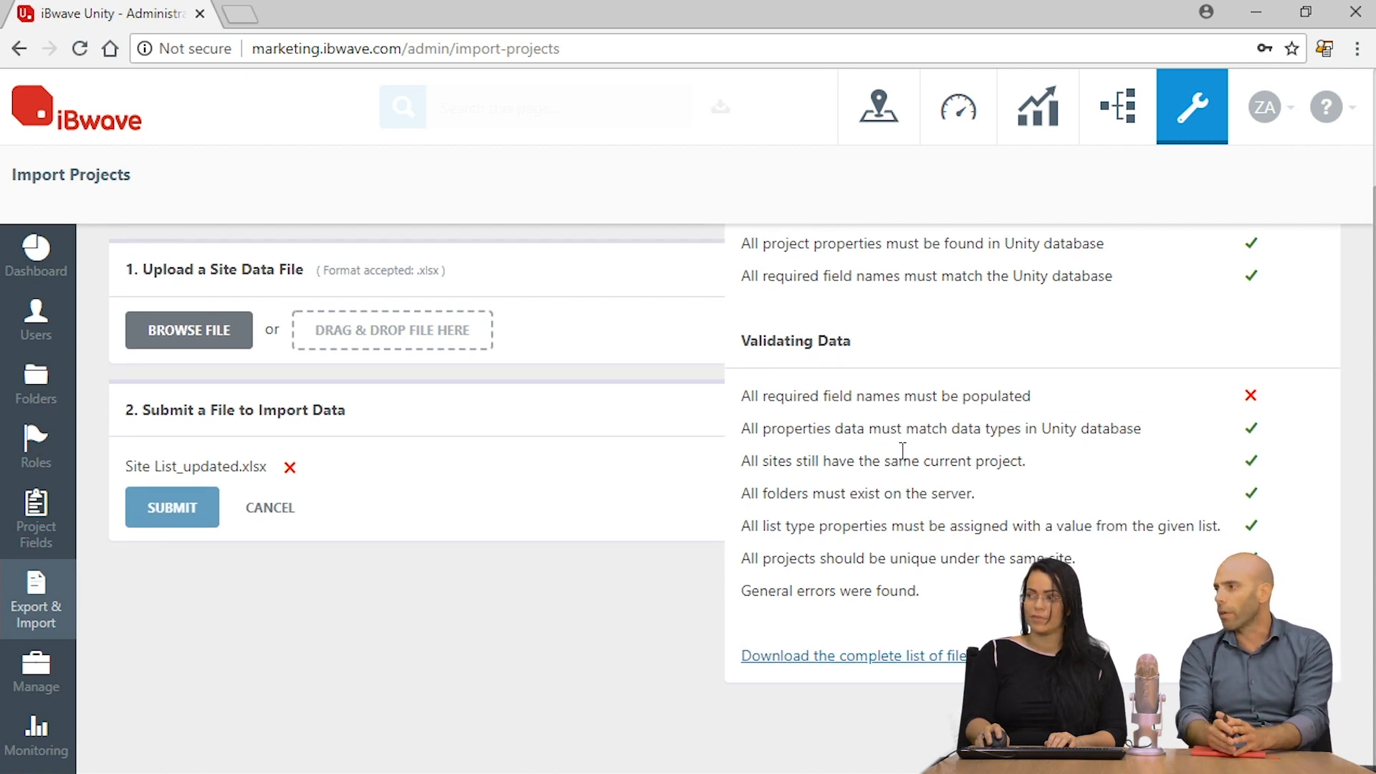
{"action": "scroll", "coordinate": [921, 430], "scroll_direction": "up", "scroll_amount": 3}
{"action": "scroll", "coordinate": [918, 404], "scroll_direction": "down", "scroll_amount": 3}
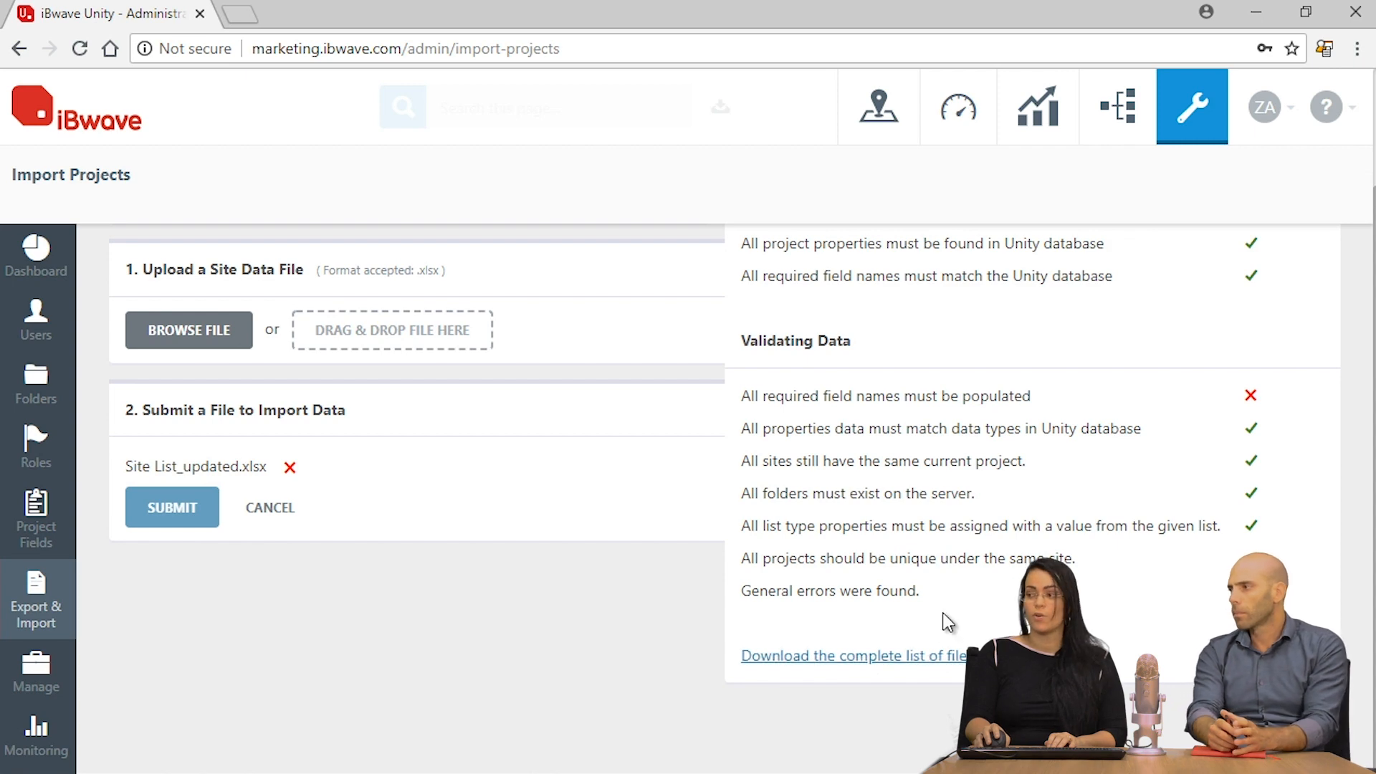
Download the complete list of validation issues, read Sites Import Error List.txt in Notepad, and close it.
{"action": "left_click", "coordinate": [922, 666]}
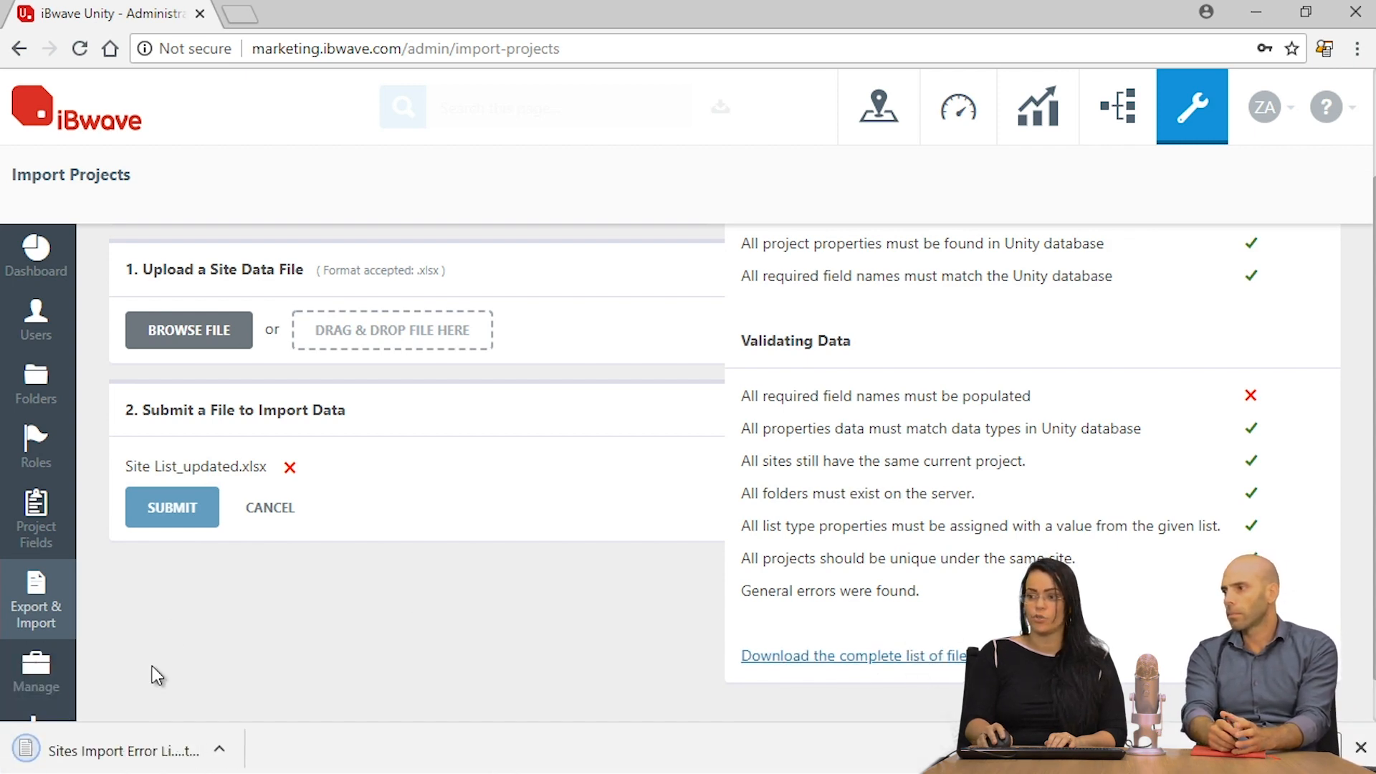
{"action": "left_click", "coordinate": [129, 745]}
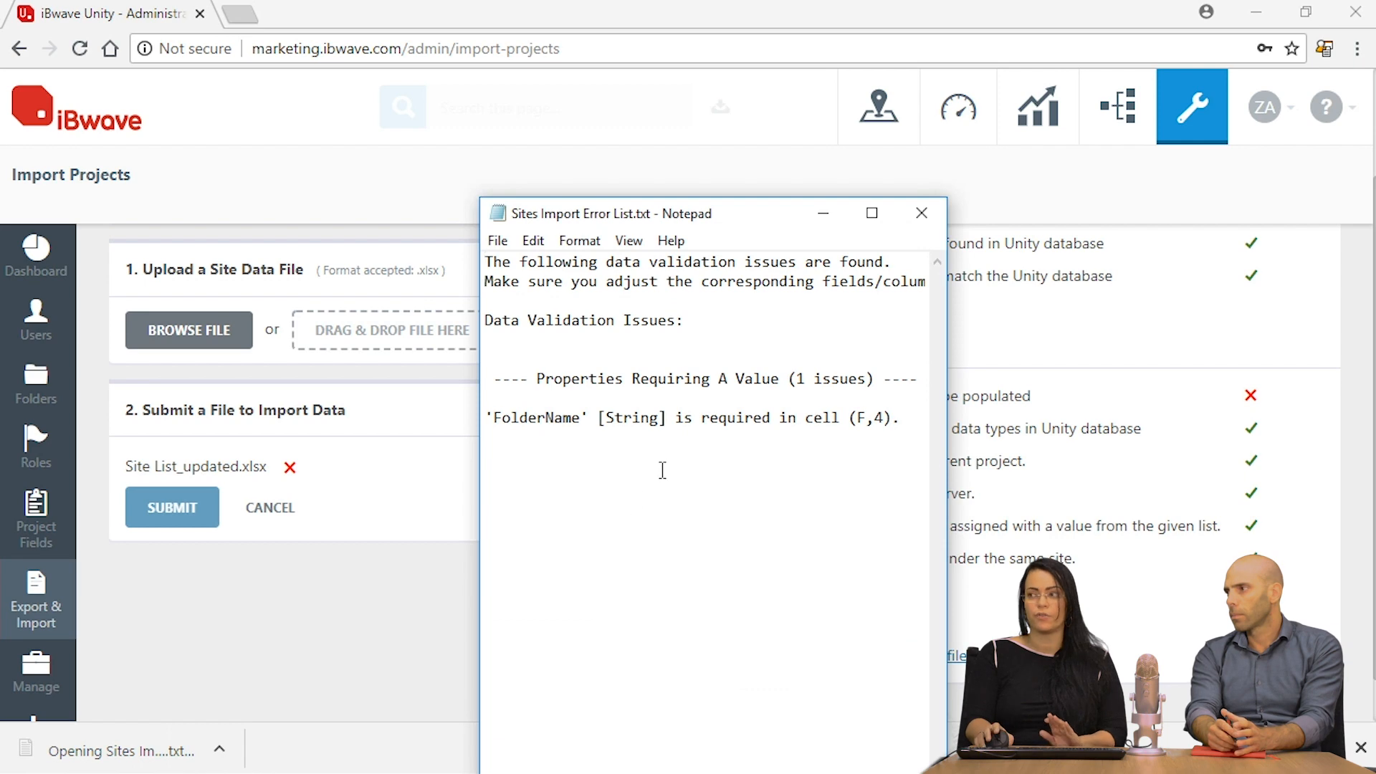
{"action": "double_click", "coordinate": [750, 207]}
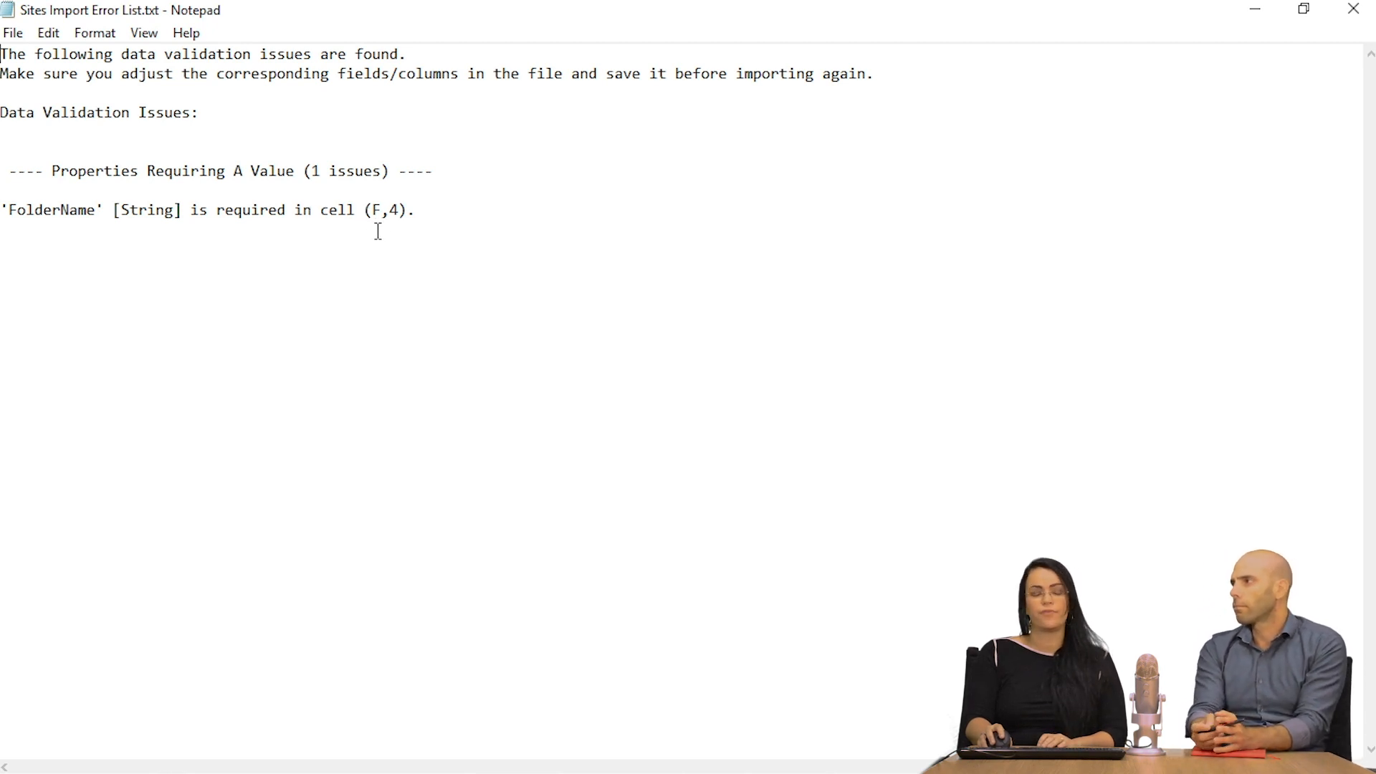
{"action": "left_click", "coordinate": [466, 229]}
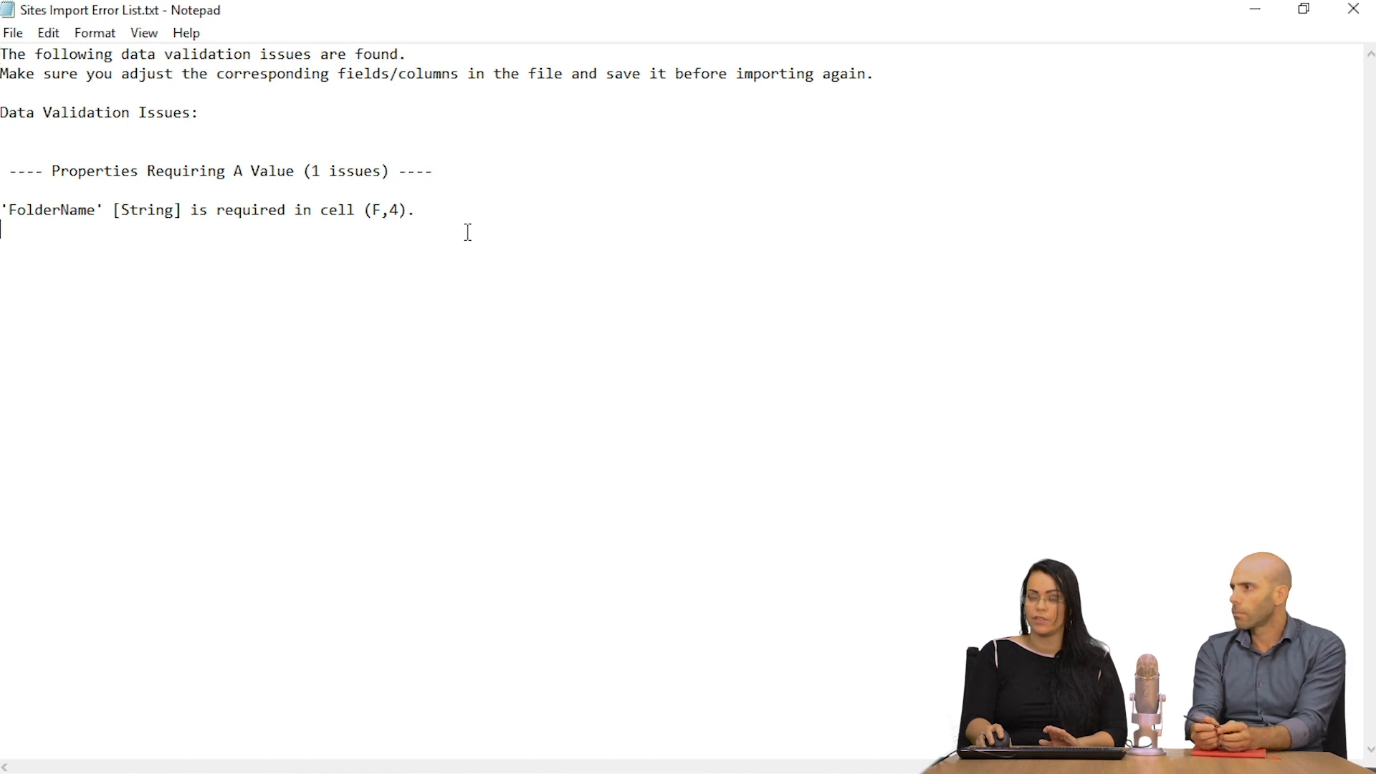
{"action": "left_click", "coordinate": [1353, 8]}
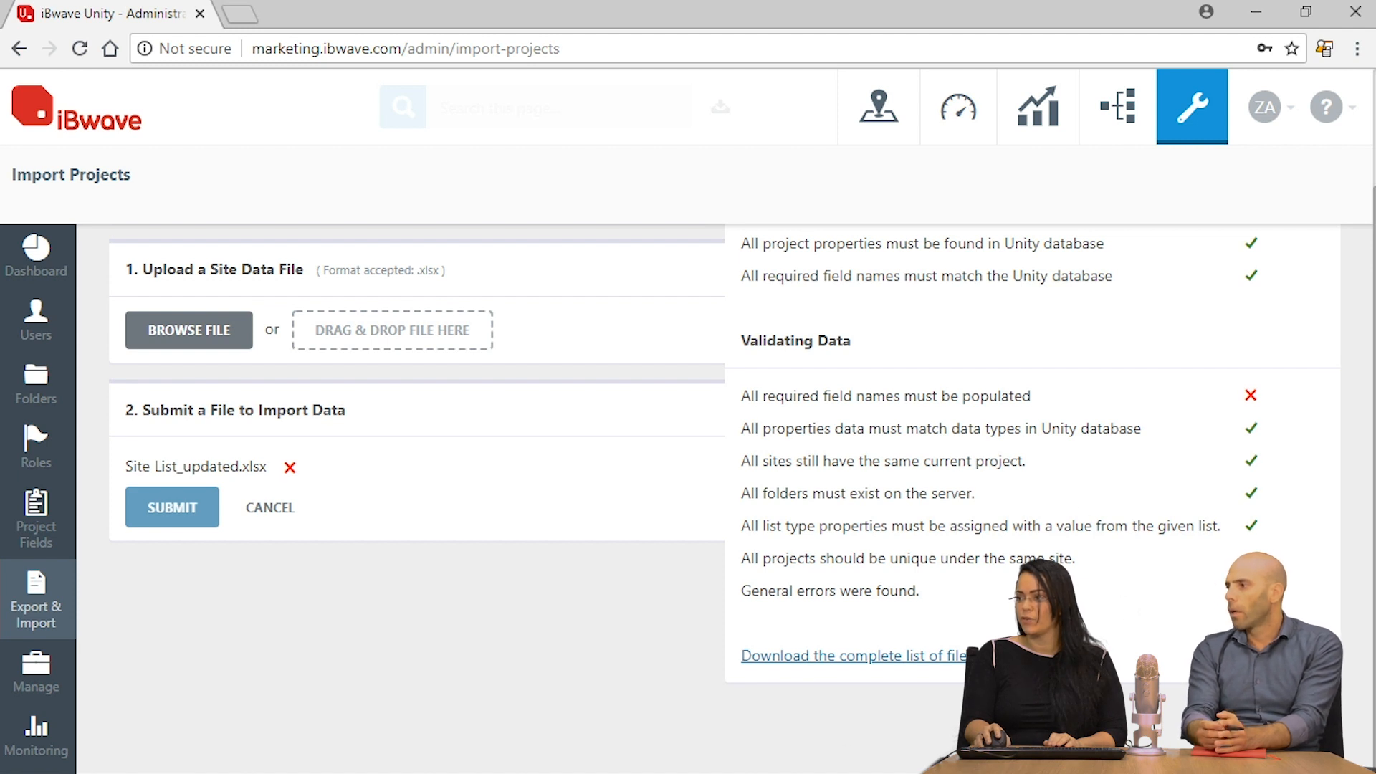
Switch to Site List_updated.xlsx in Excel, enter Main > NWT as the folder for My_Site_2, save, and close the workbook.
{"action": "mouse_move", "coordinate": [835, 771]}
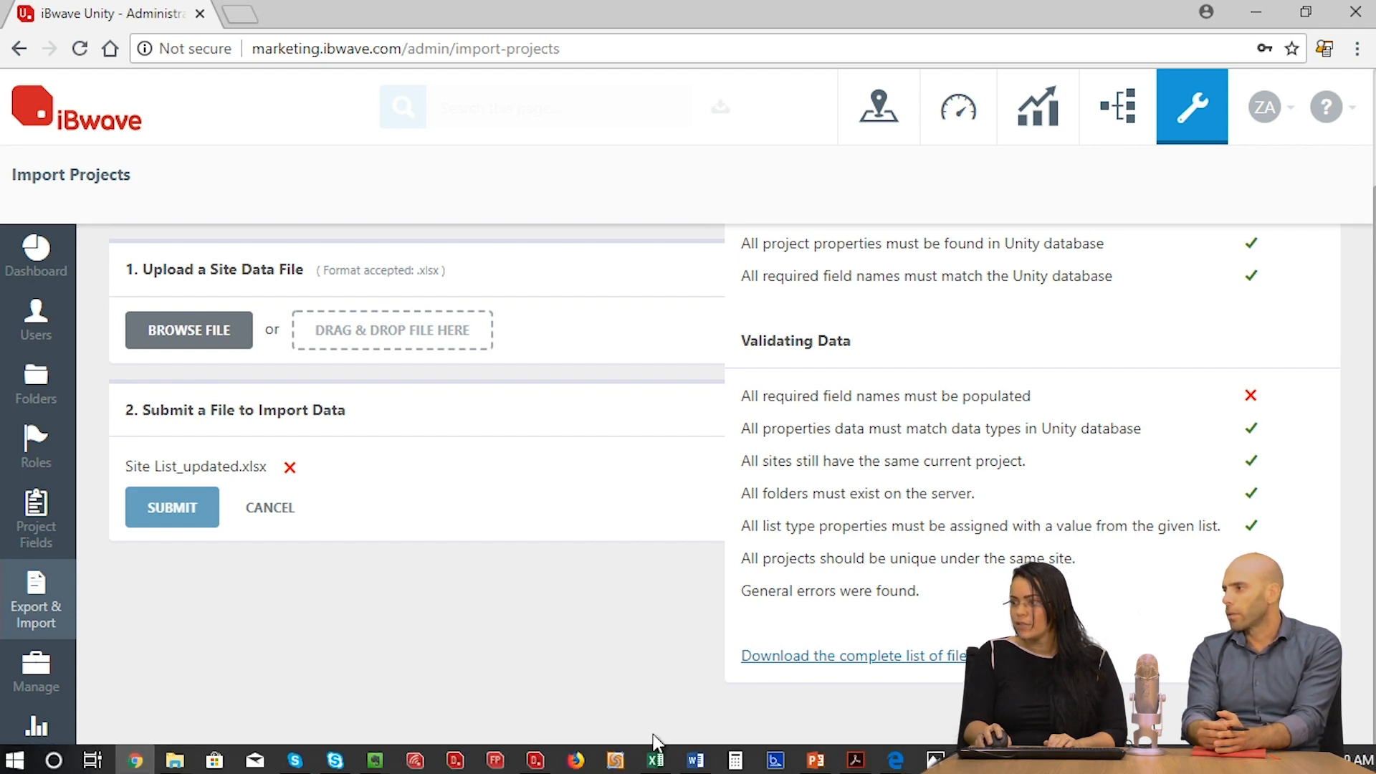
{"action": "left_click", "coordinate": [655, 758]}
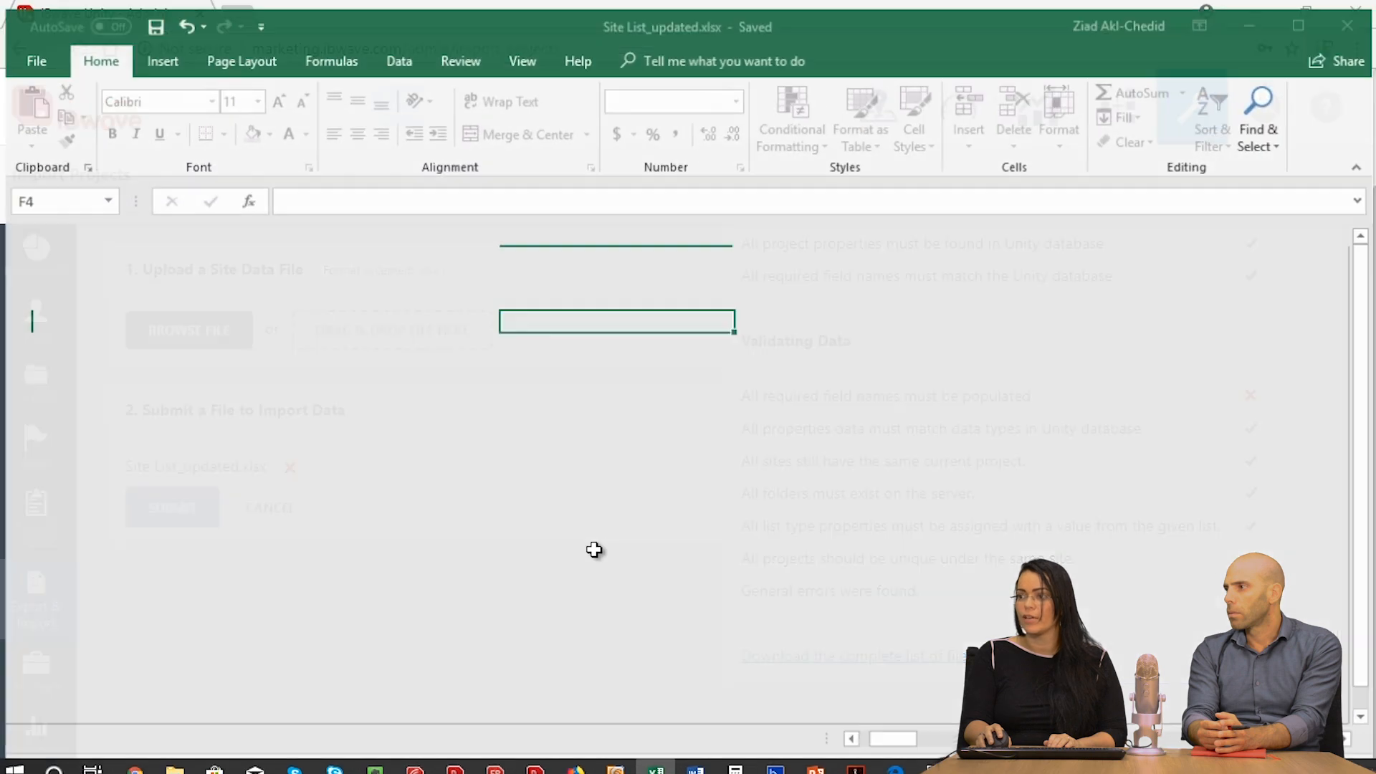
{"action": "type", "text": "Main > NWT"}
{"action": "key", "text": "Return"}
{"action": "key", "text": "ctrl+s"}
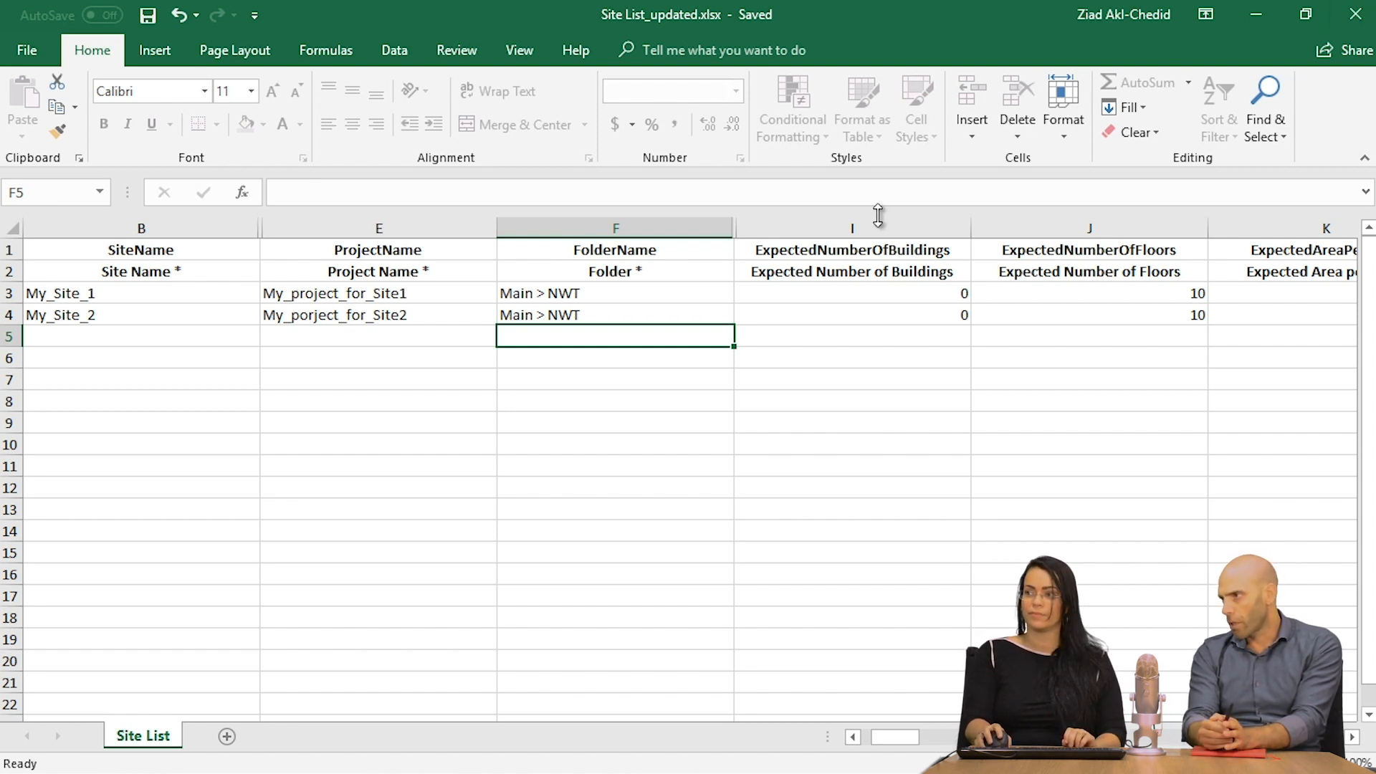
{"action": "left_click", "coordinate": [701, 357]}
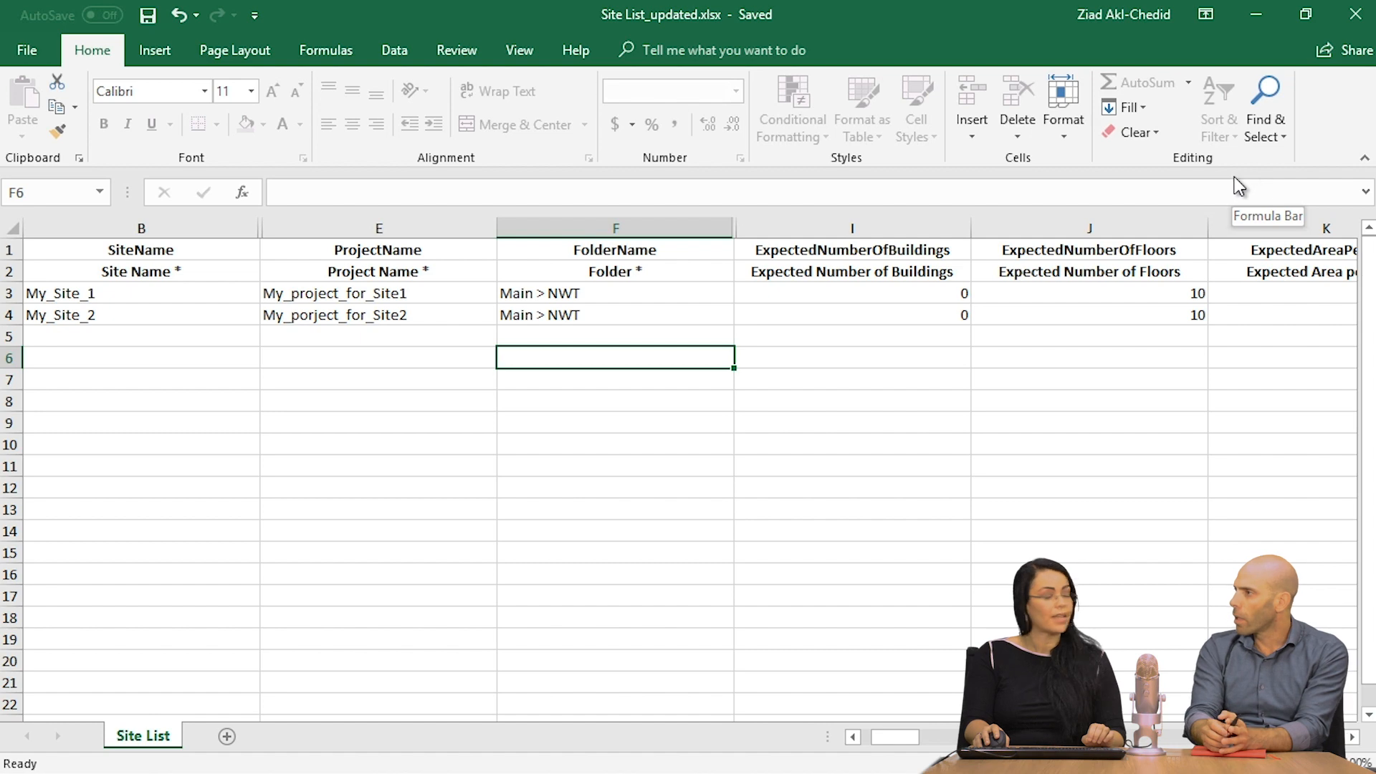
{"action": "left_click", "coordinate": [1356, 17]}
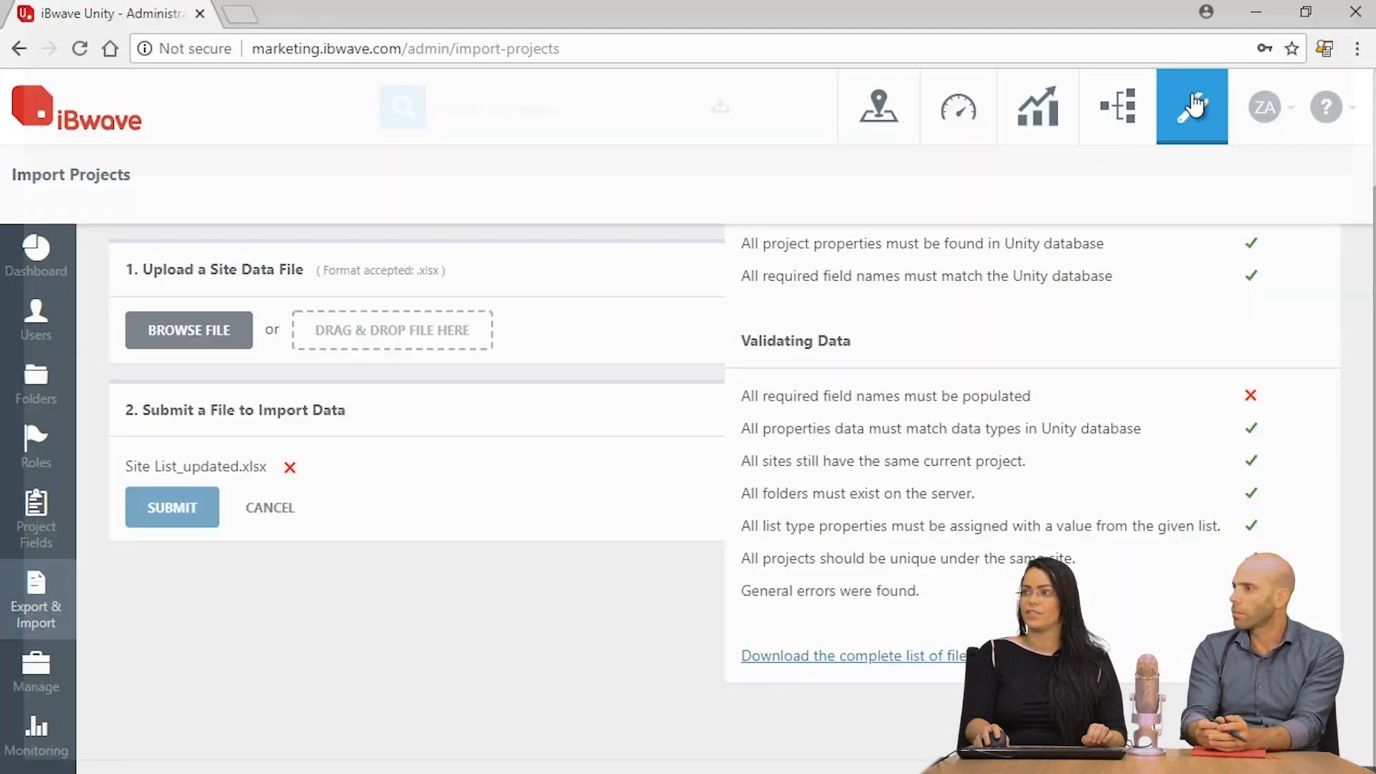
Back on the Import Projects page, upload Site List_updated.xlsx again from Downloads, submit it, and review the validation checks.
{"action": "left_click", "coordinate": [212, 332]}
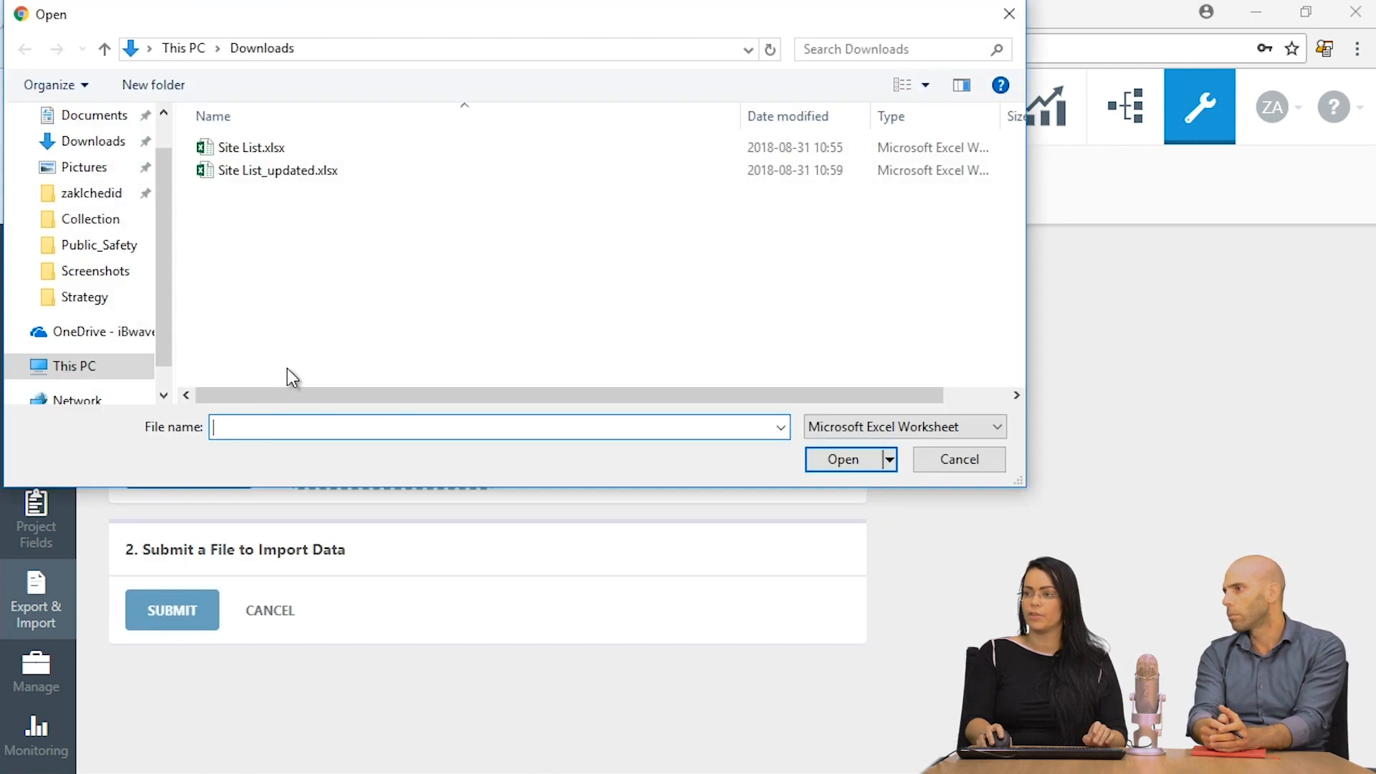
{"action": "double_click", "coordinate": [331, 175]}
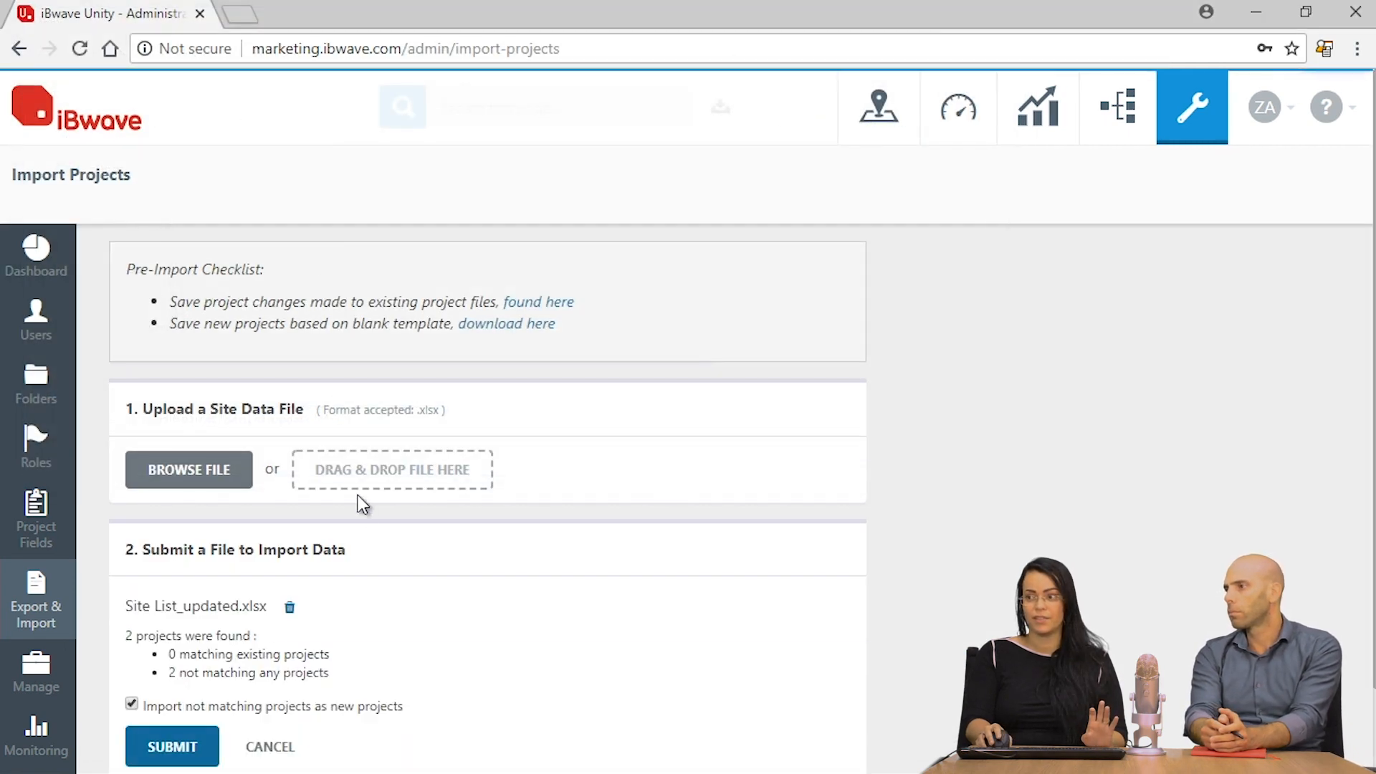
{"action": "scroll", "coordinate": [356, 485], "scroll_direction": "down", "scroll_amount": 2}
{"action": "left_click", "coordinate": [188, 651]}
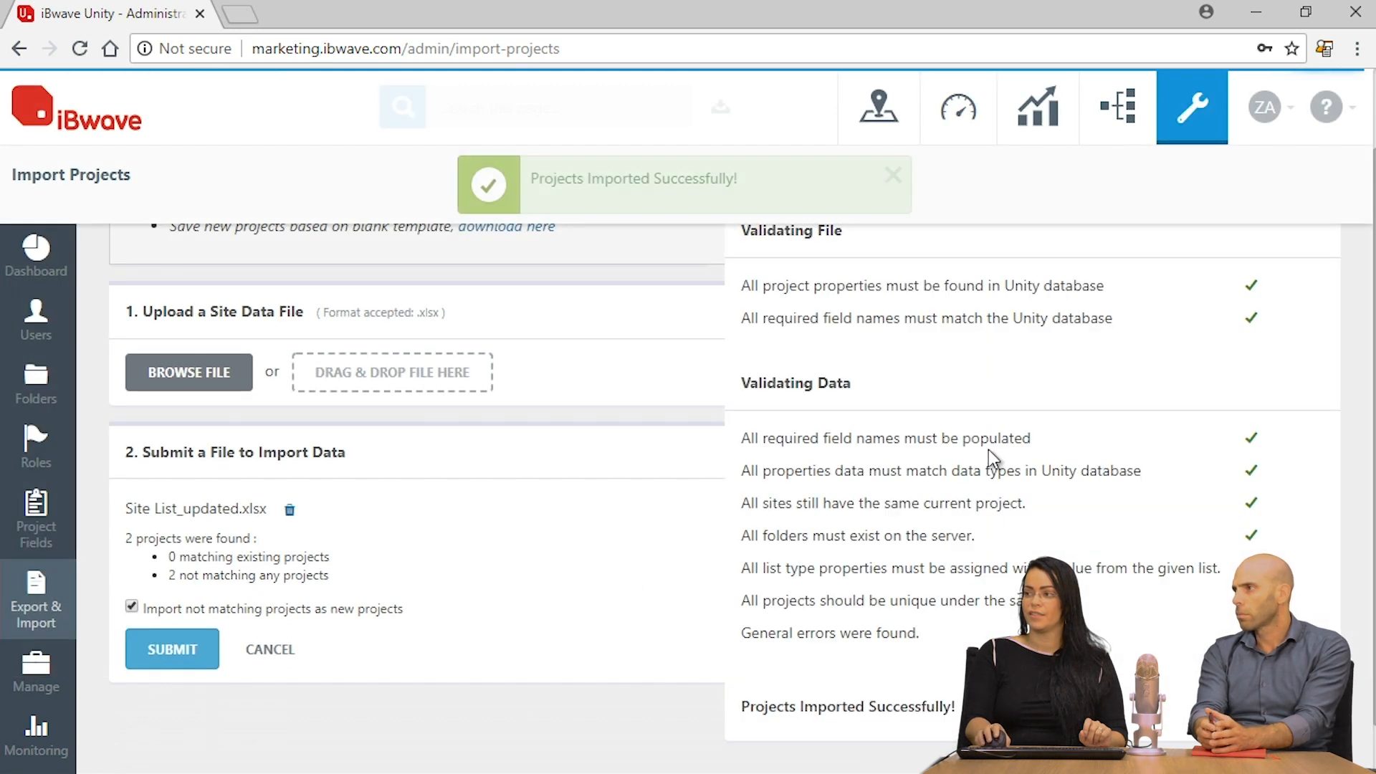
{"action": "scroll", "coordinate": [1028, 512], "scroll_direction": "up", "scroll_amount": 2}
{"action": "scroll", "coordinate": [1188, 528], "scroll_direction": "down", "scroll_amount": 2}
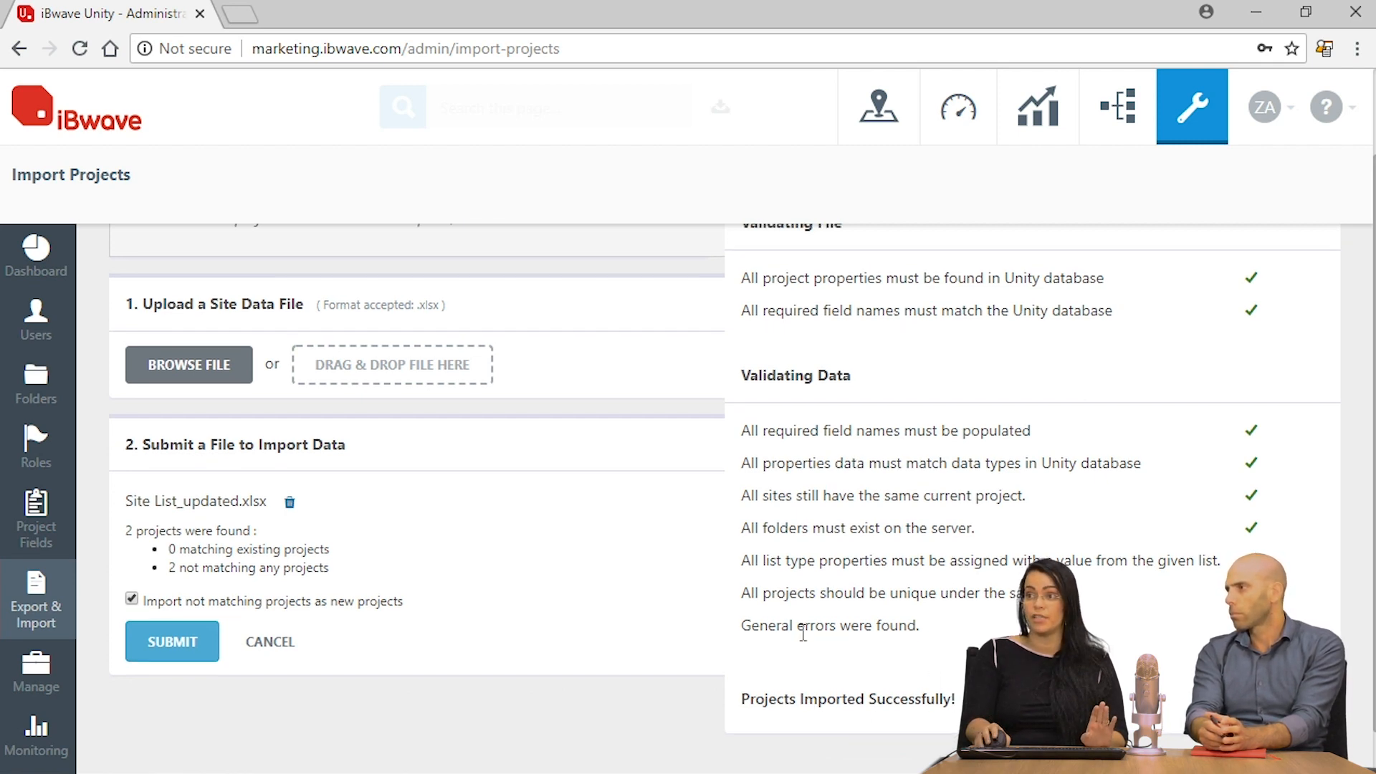
Go to the site list and inspect the imported sites in the NWT folder.
{"action": "scroll", "coordinate": [803, 631], "scroll_direction": "up", "scroll_amount": 2}
{"action": "left_click", "coordinate": [89, 133]}
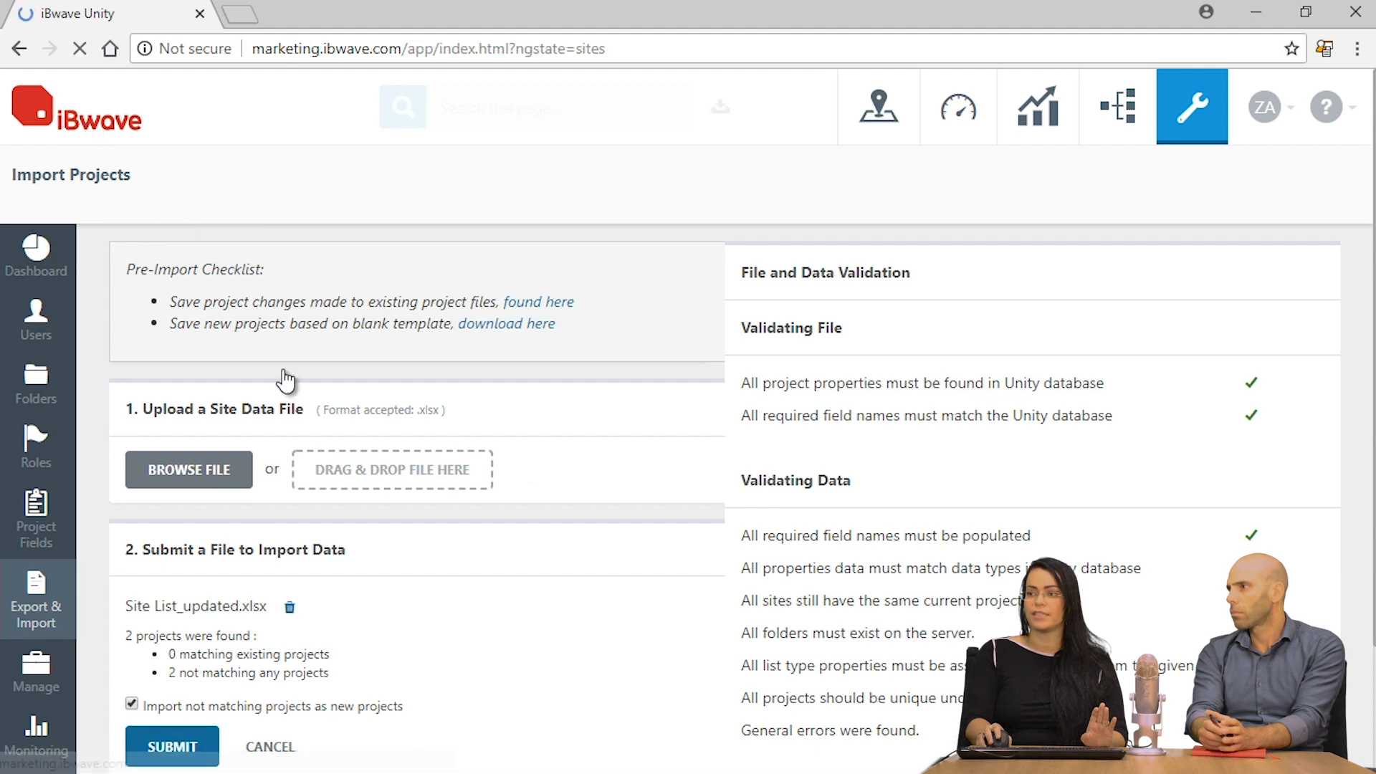
{"action": "scroll", "coordinate": [192, 485], "scroll_direction": "down", "scroll_amount": 1}
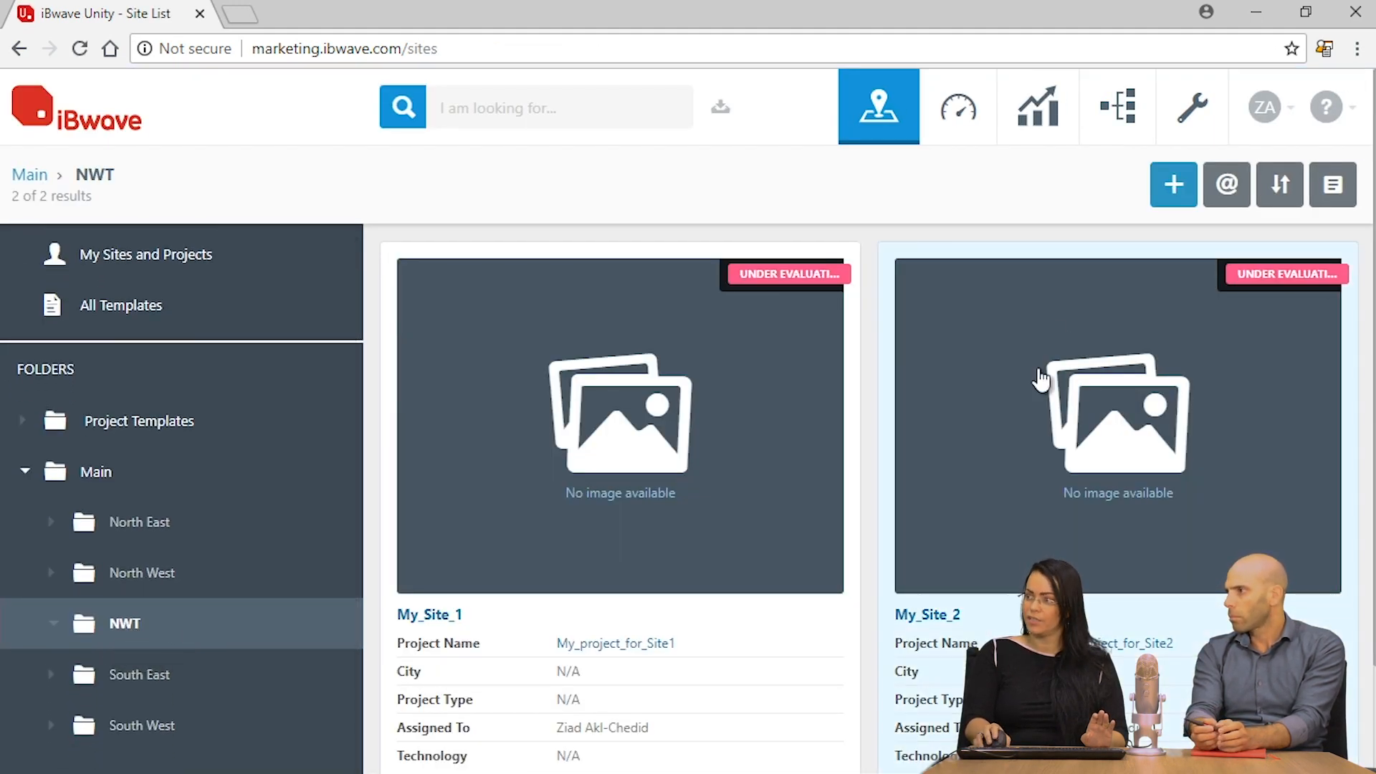
{"action": "scroll", "coordinate": [976, 571], "scroll_direction": "down", "scroll_amount": 2}
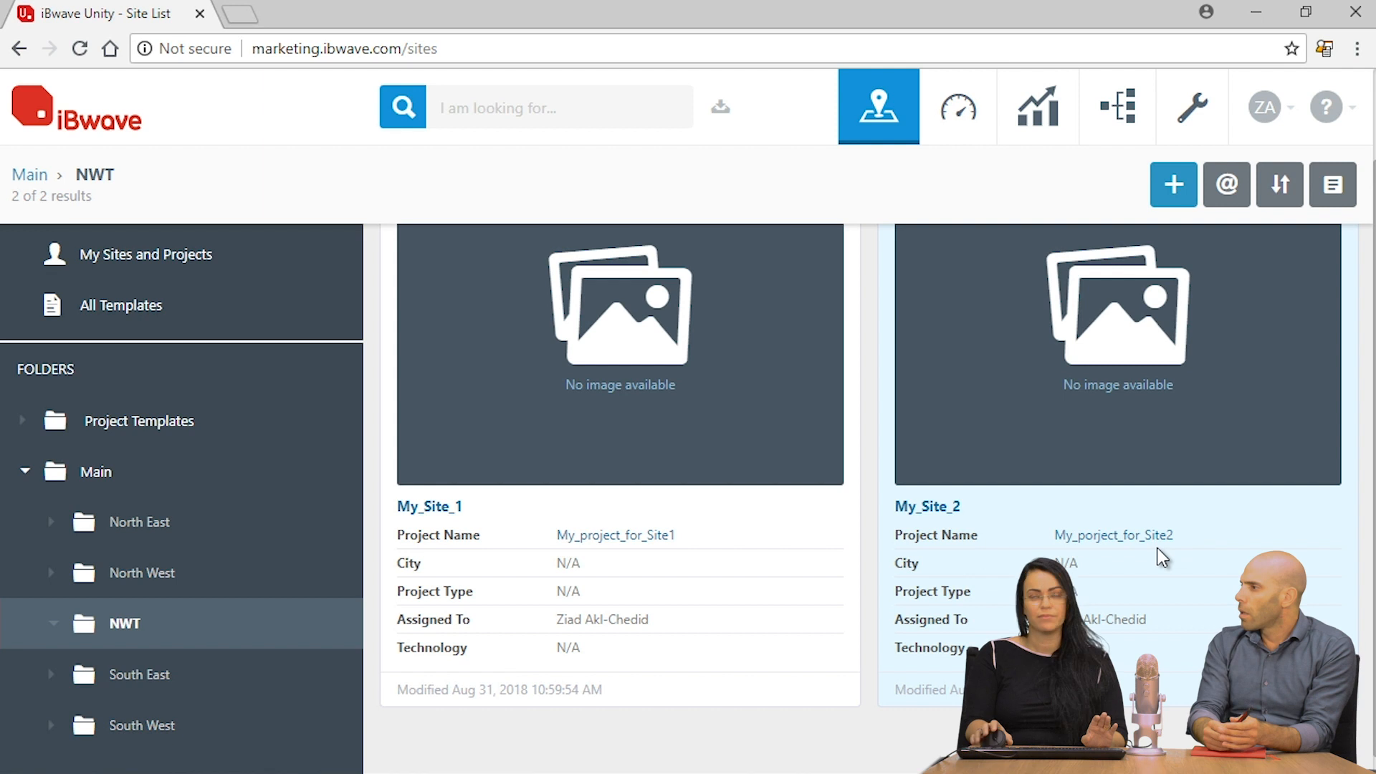
{"action": "scroll", "coordinate": [1294, 514], "scroll_direction": "up", "scroll_amount": 2}
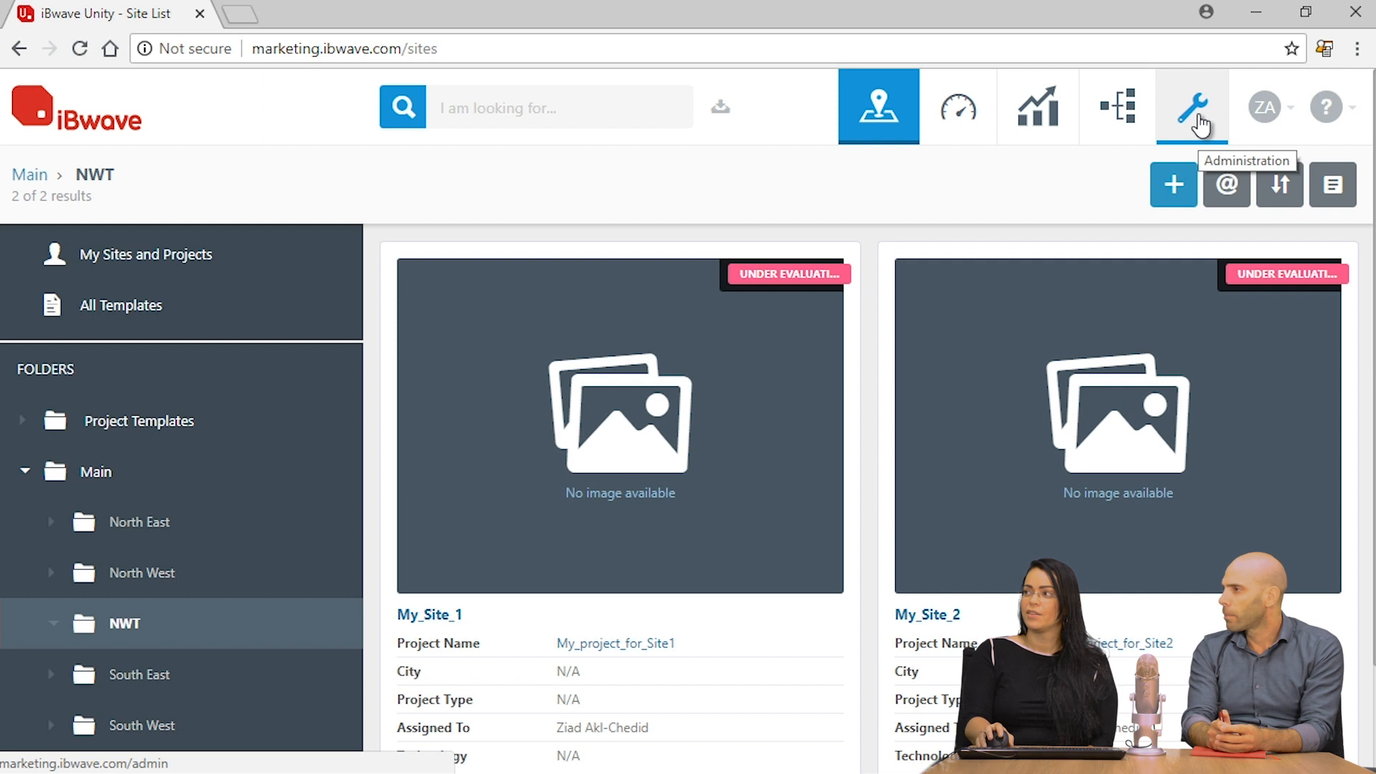
Open the Export Projects page in Administration and filter the project list to the NWT folder under Main.
{"action": "left_click", "coordinate": [1200, 124]}
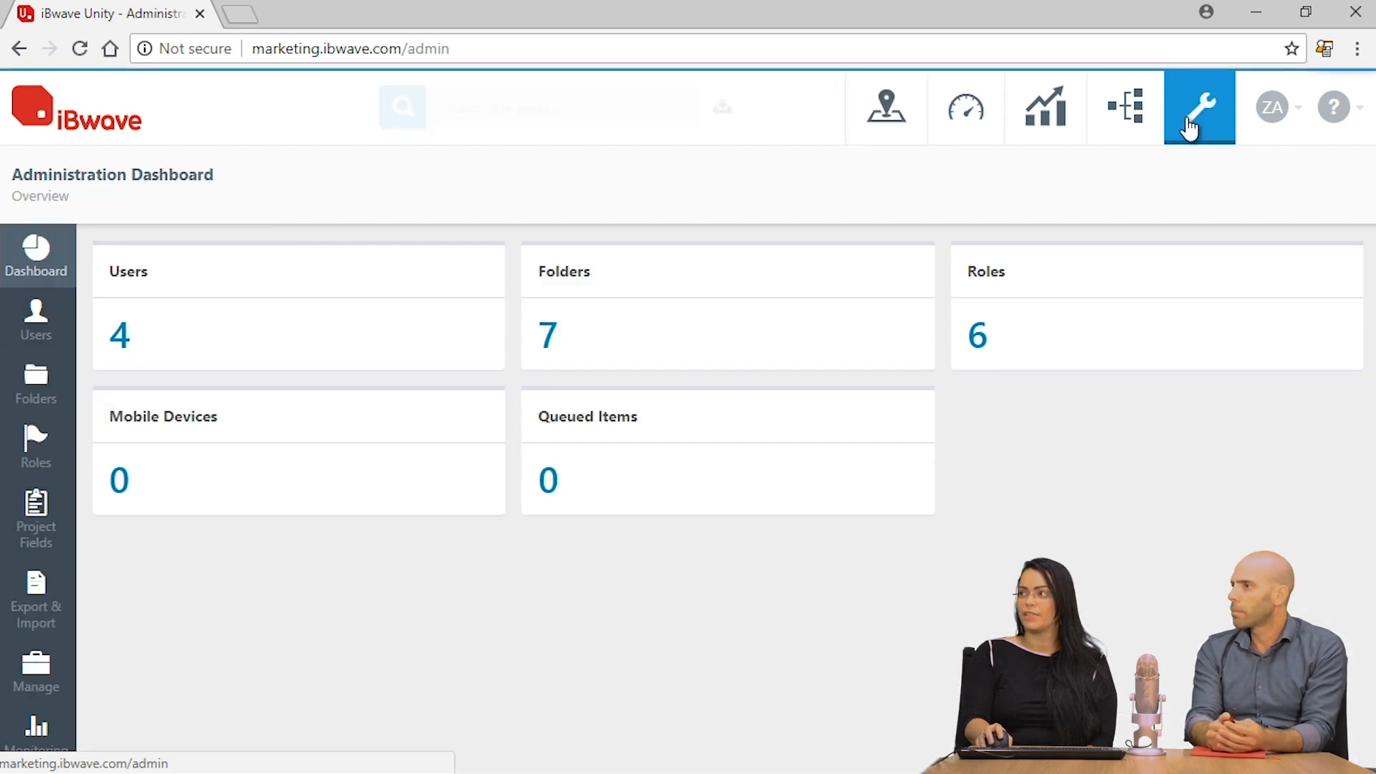
{"action": "mouse_move", "coordinate": [50, 614]}
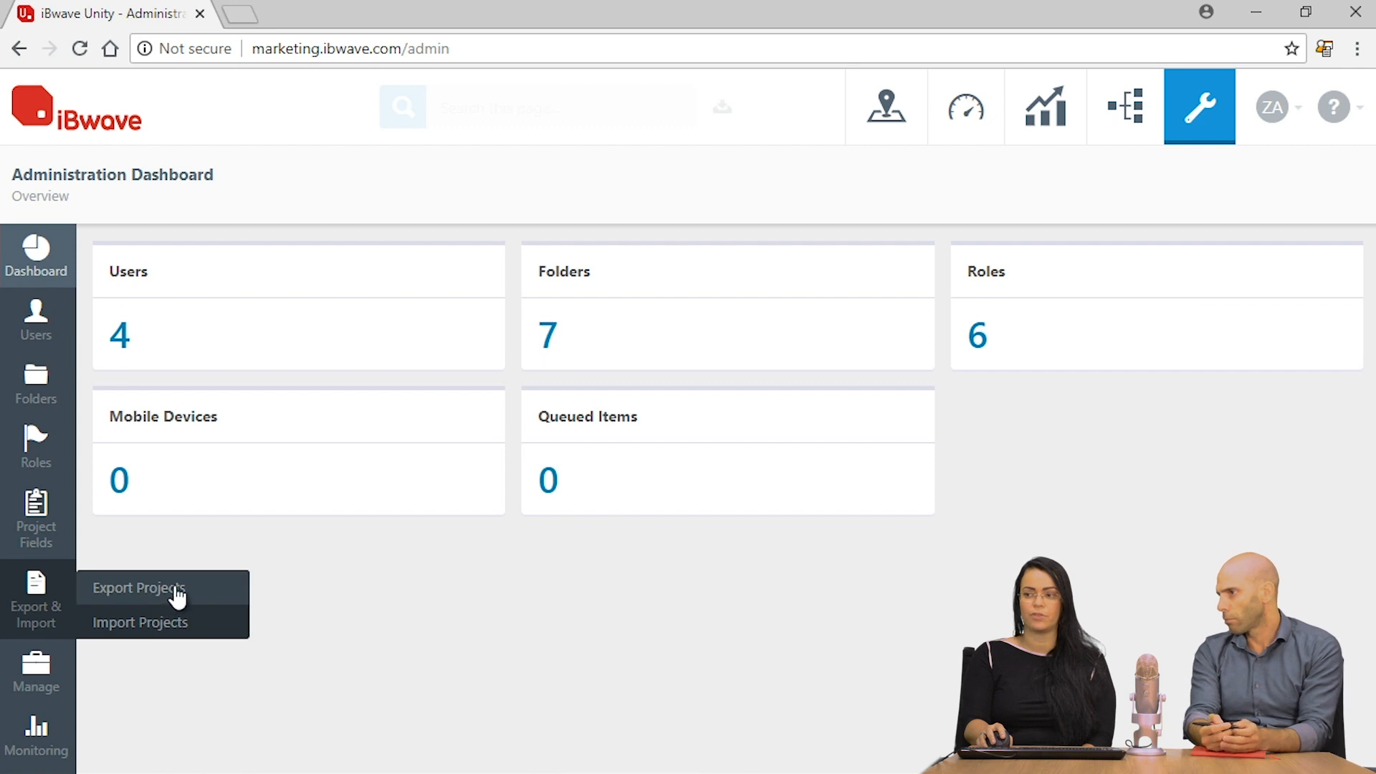
{"action": "left_click", "coordinate": [204, 595]}
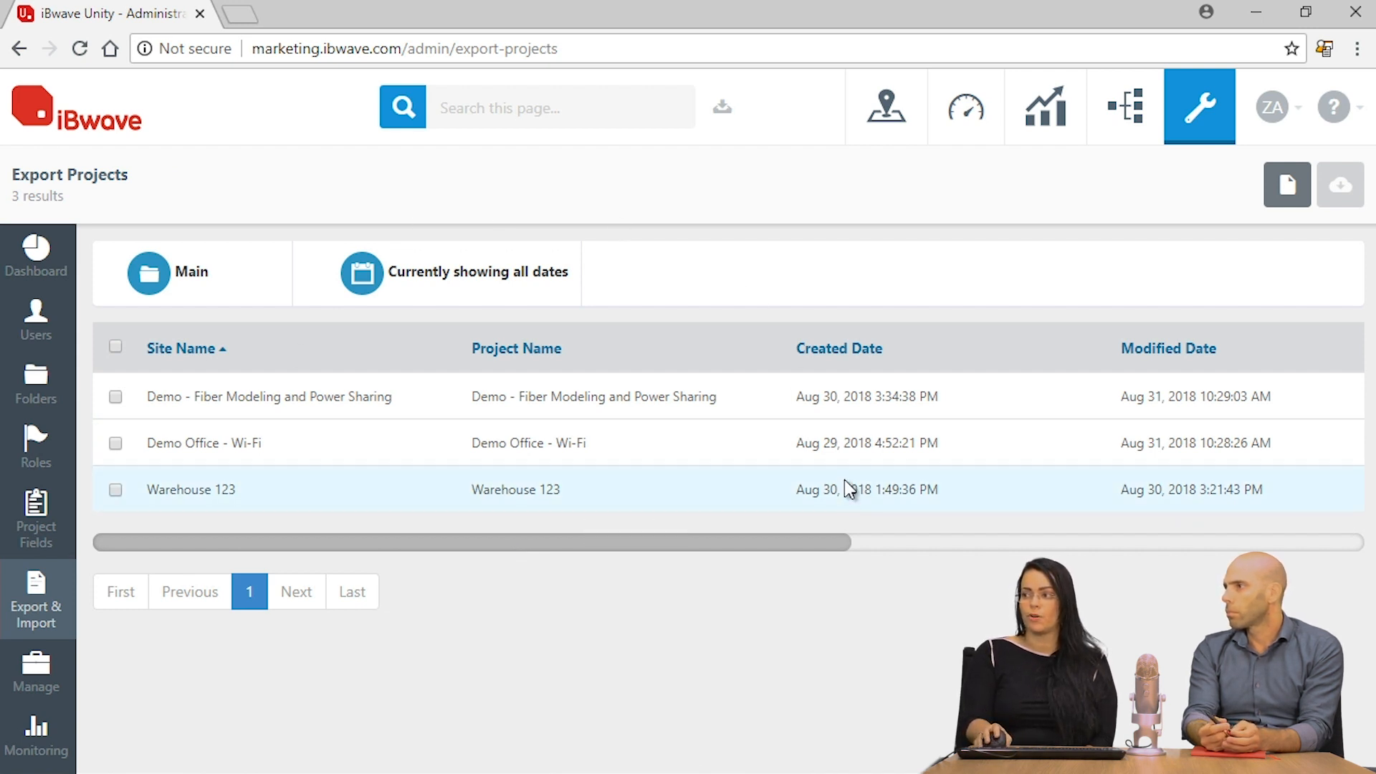
{"action": "left_click", "coordinate": [163, 281]}
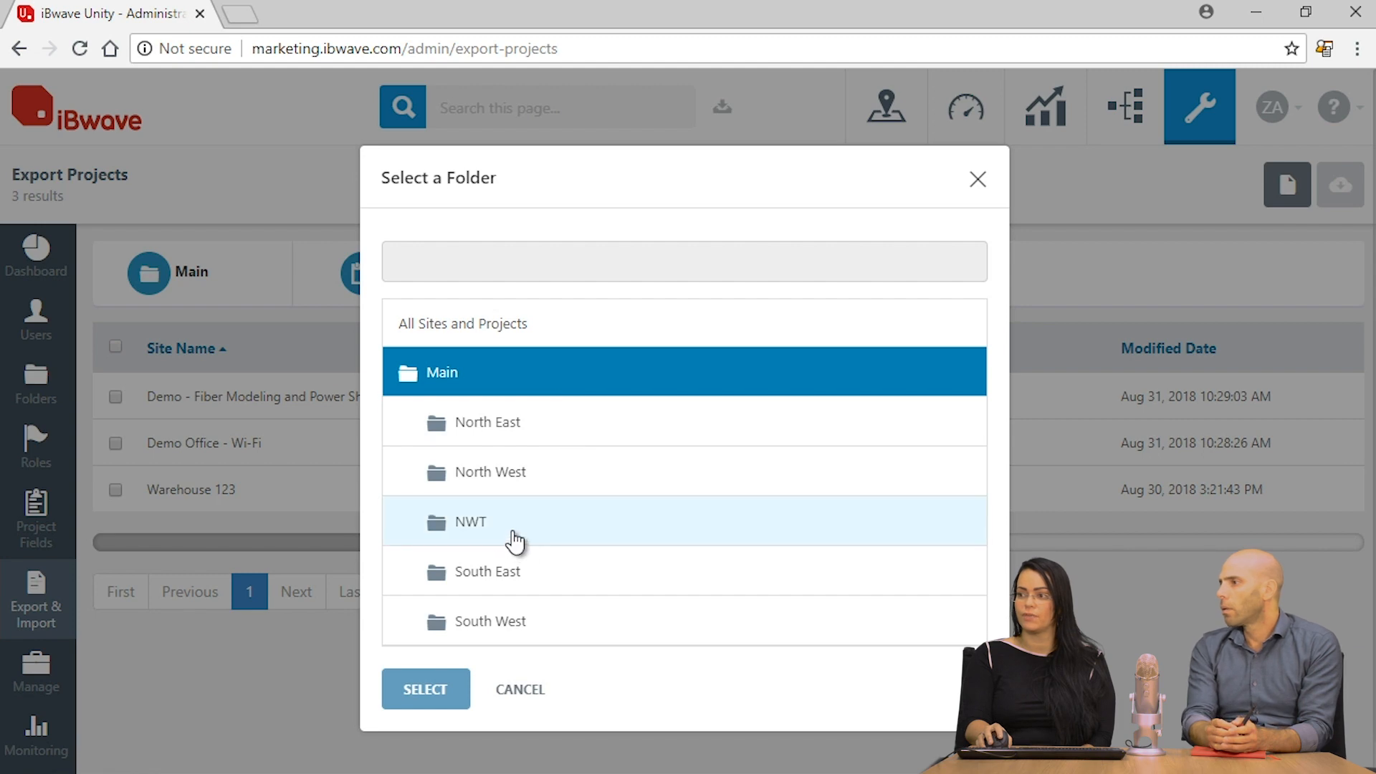
{"action": "left_click", "coordinate": [515, 541]}
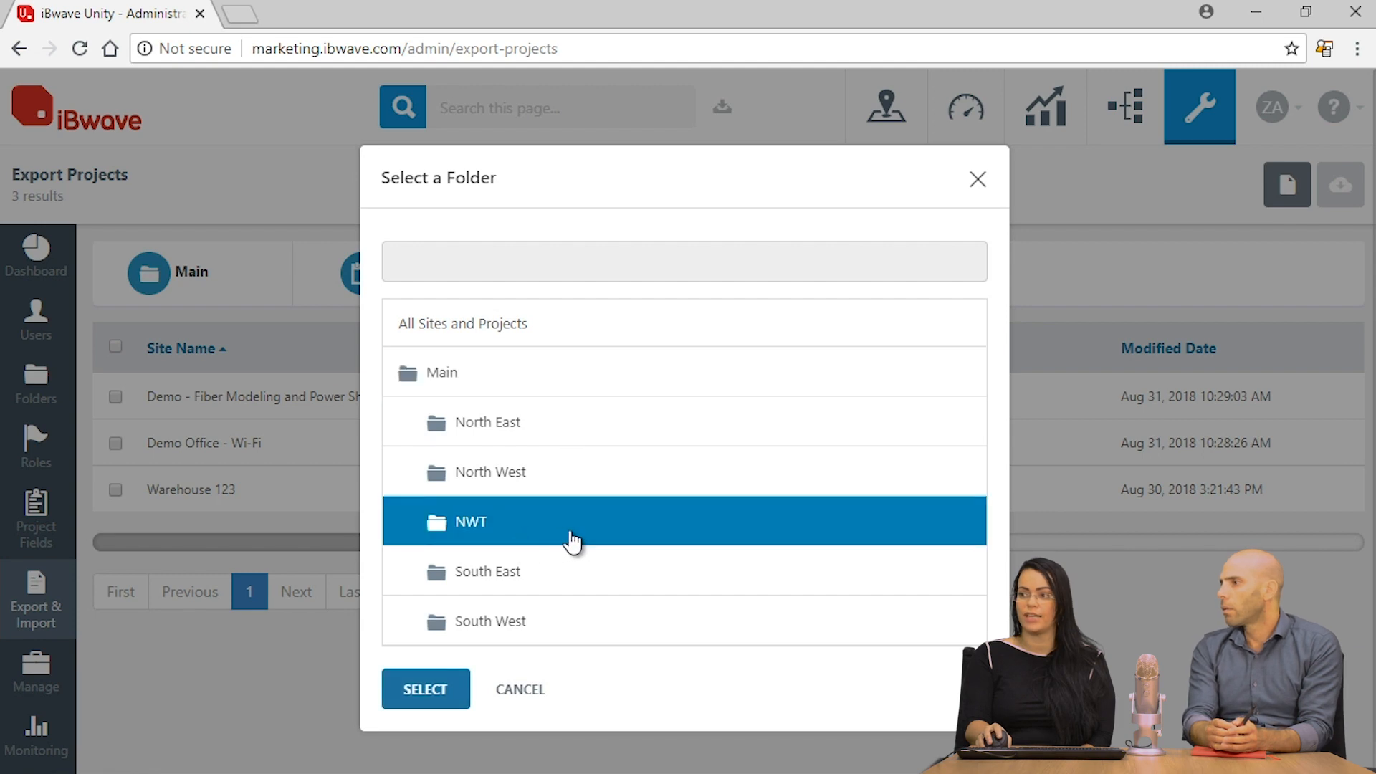
{"action": "left_click", "coordinate": [425, 690]}
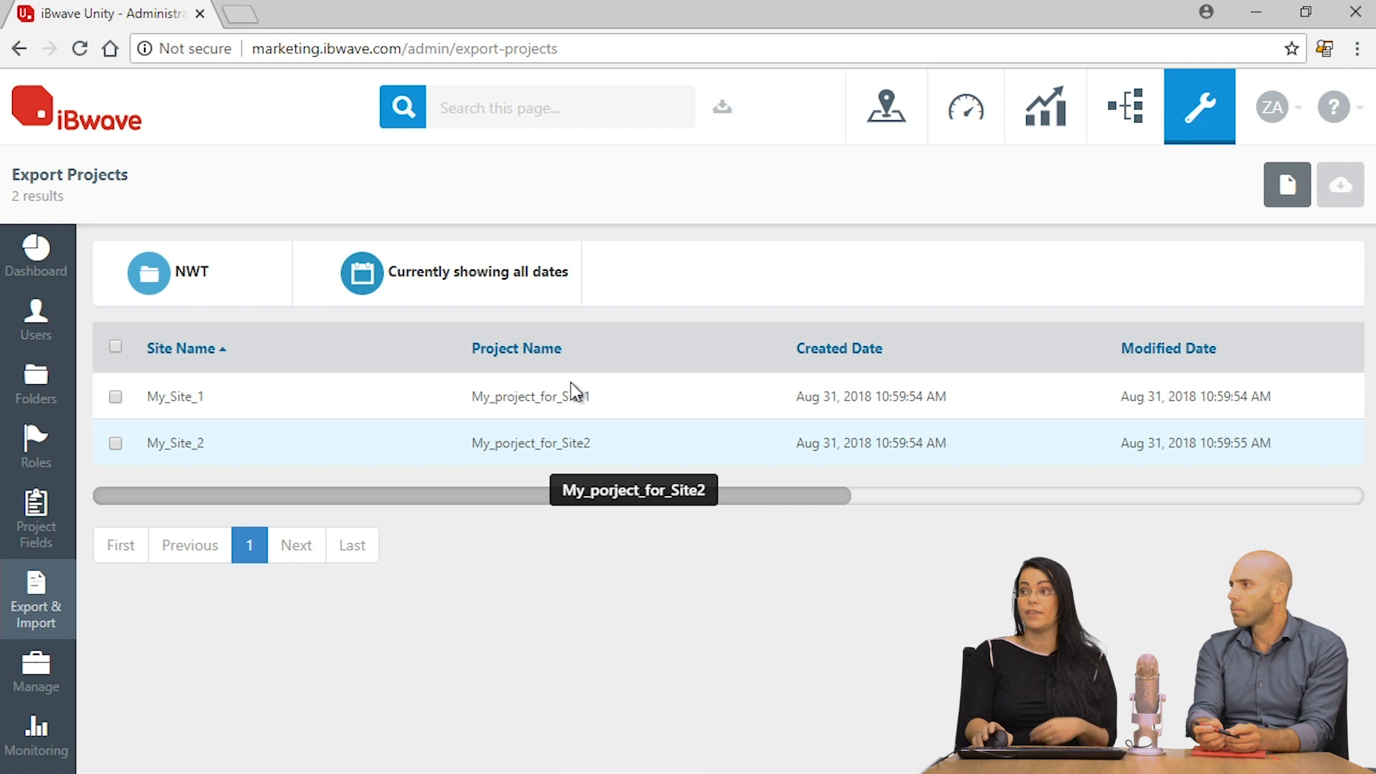
Search the Export Projects list for Site_1.
{"action": "left_click", "coordinate": [551, 105]}
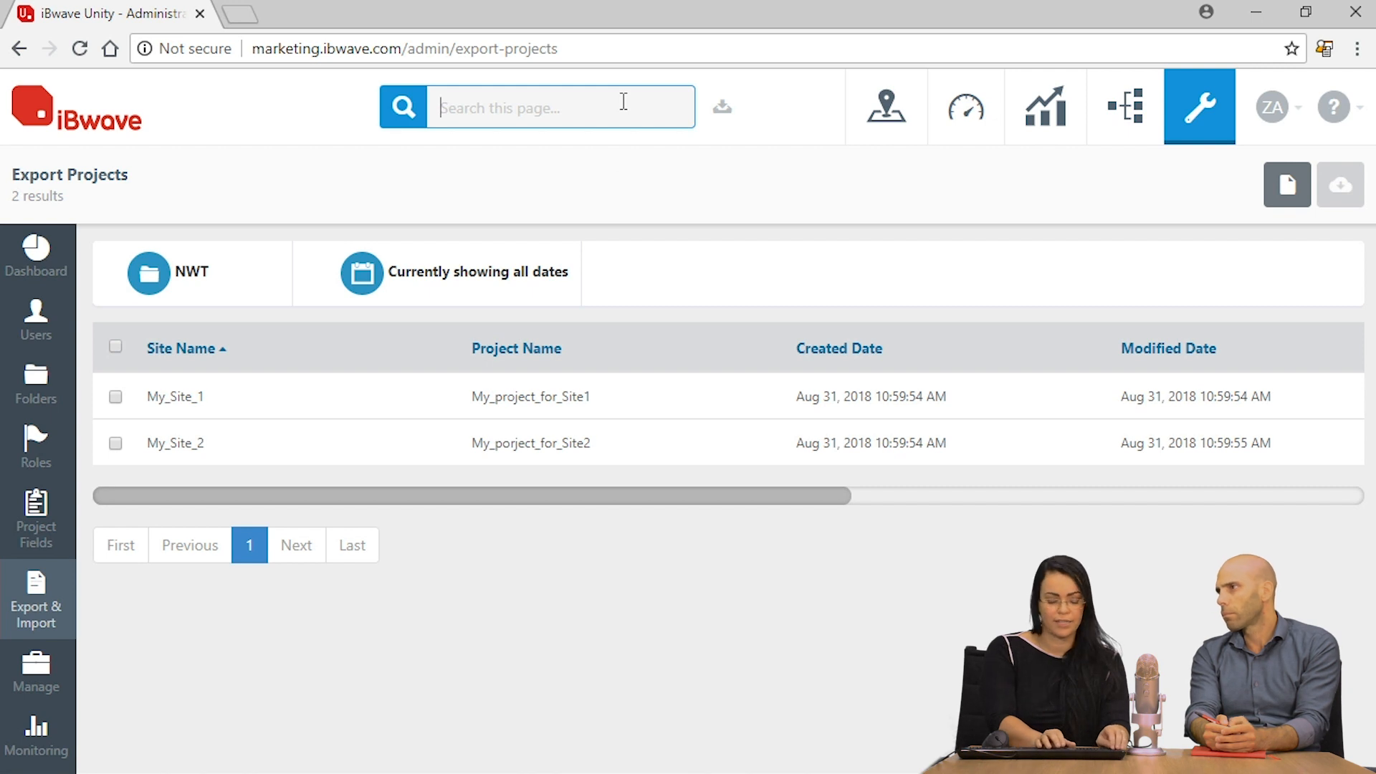
{"action": "type", "text": "Sit"}
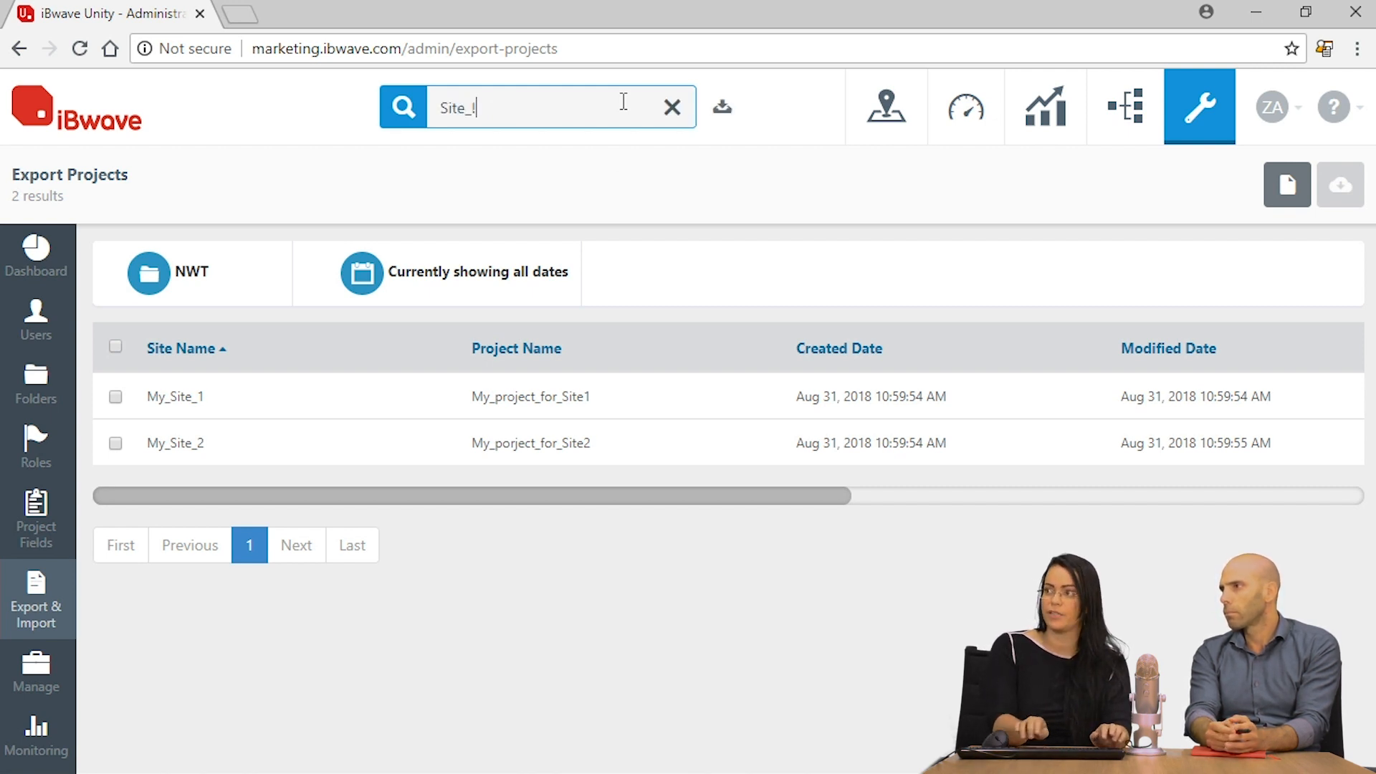
{"action": "type", "text": "e_1"}
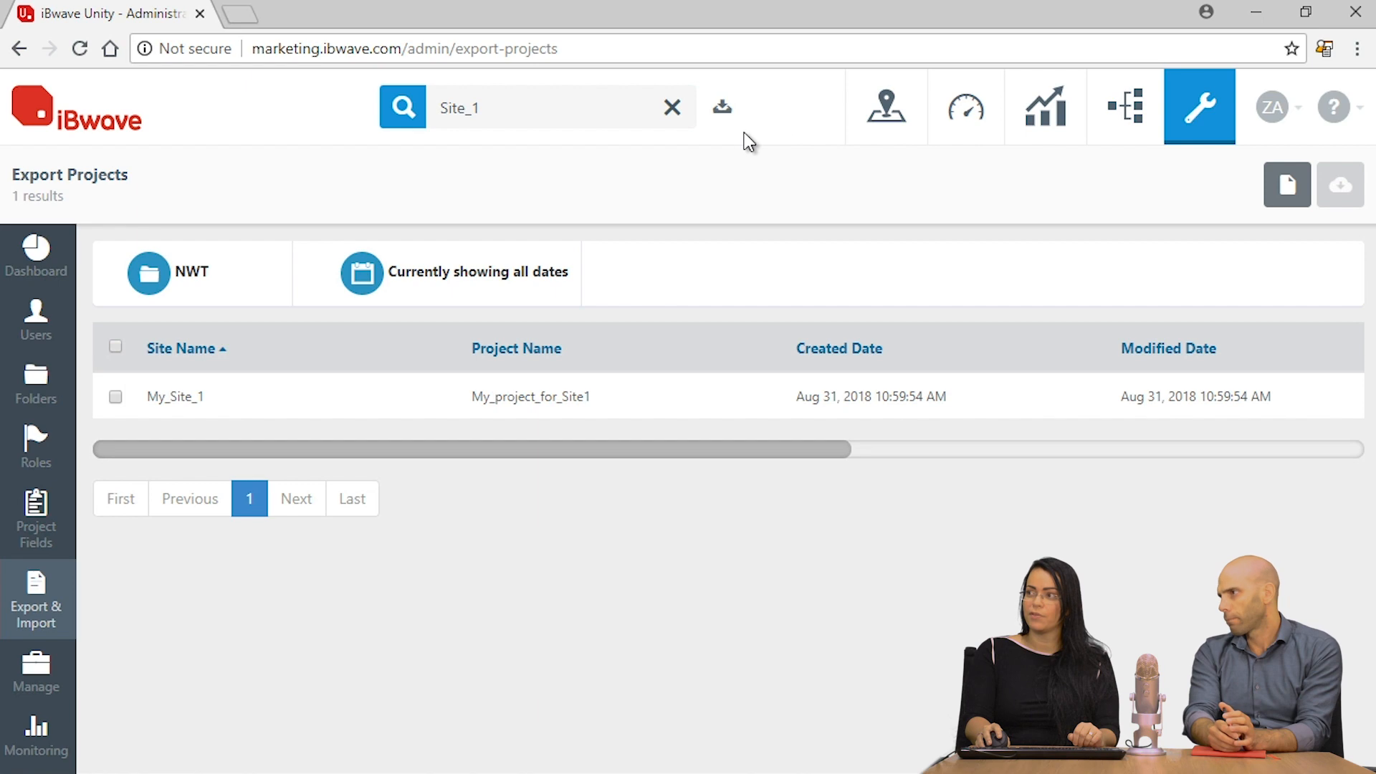
View the date filter options without applying one, and clear the Site_1 search from the project list.
{"action": "left_click", "coordinate": [372, 275]}
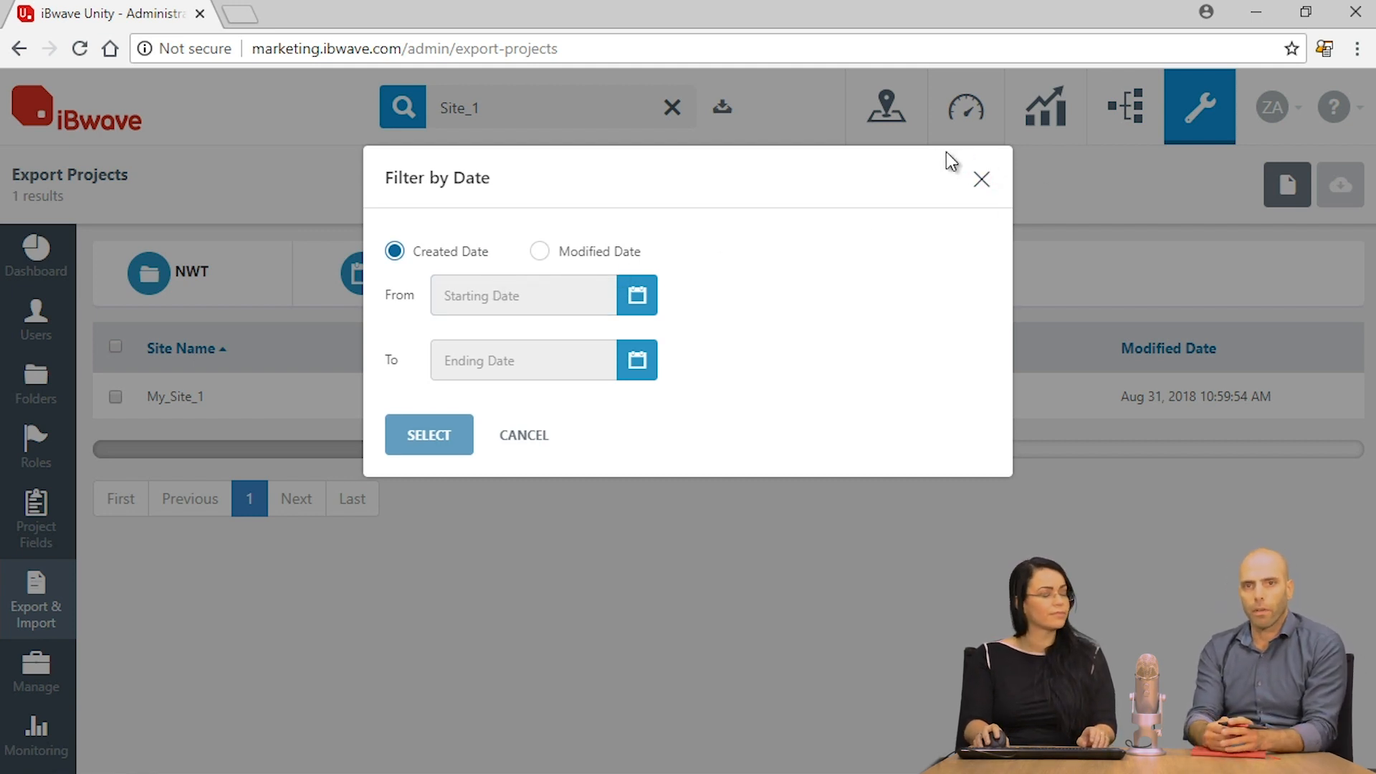
{"action": "left_click", "coordinate": [977, 192]}
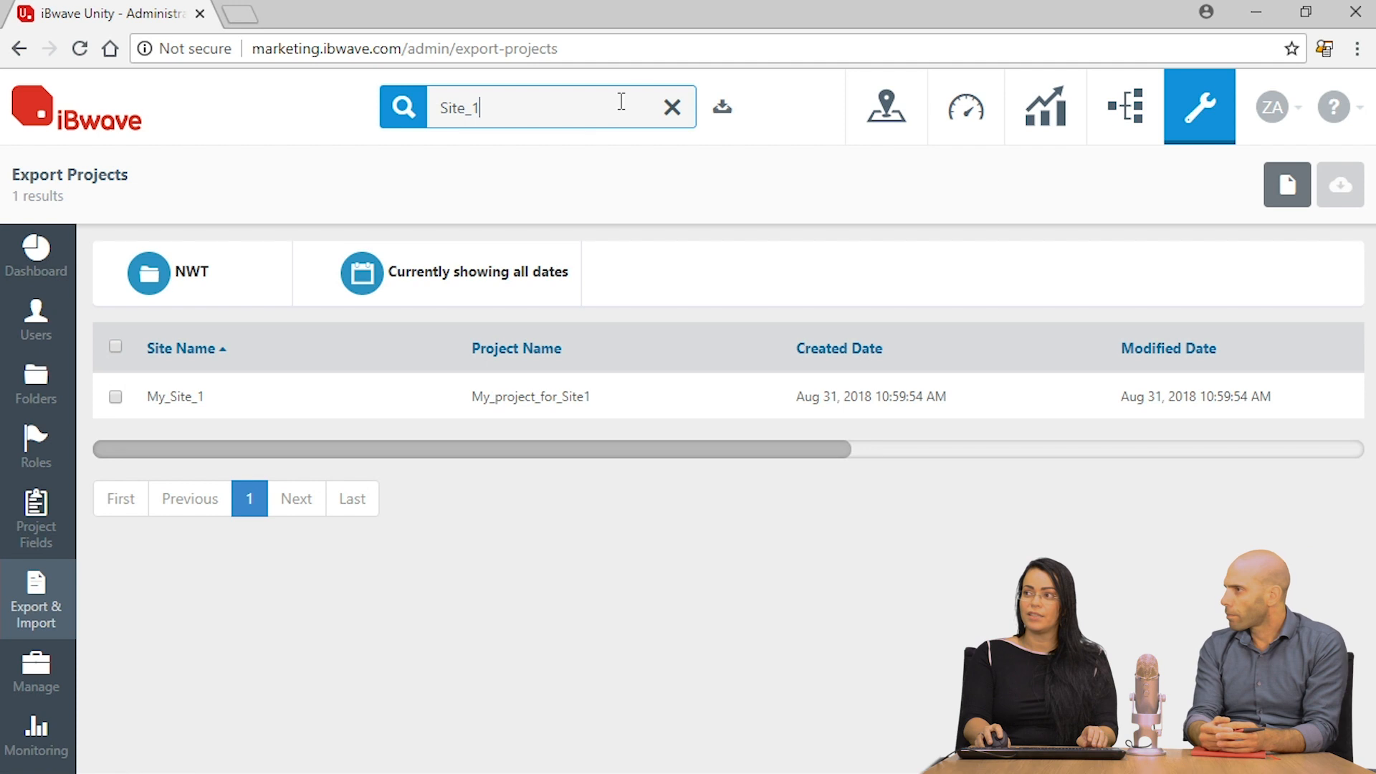
{"action": "left_click", "coordinate": [670, 123]}
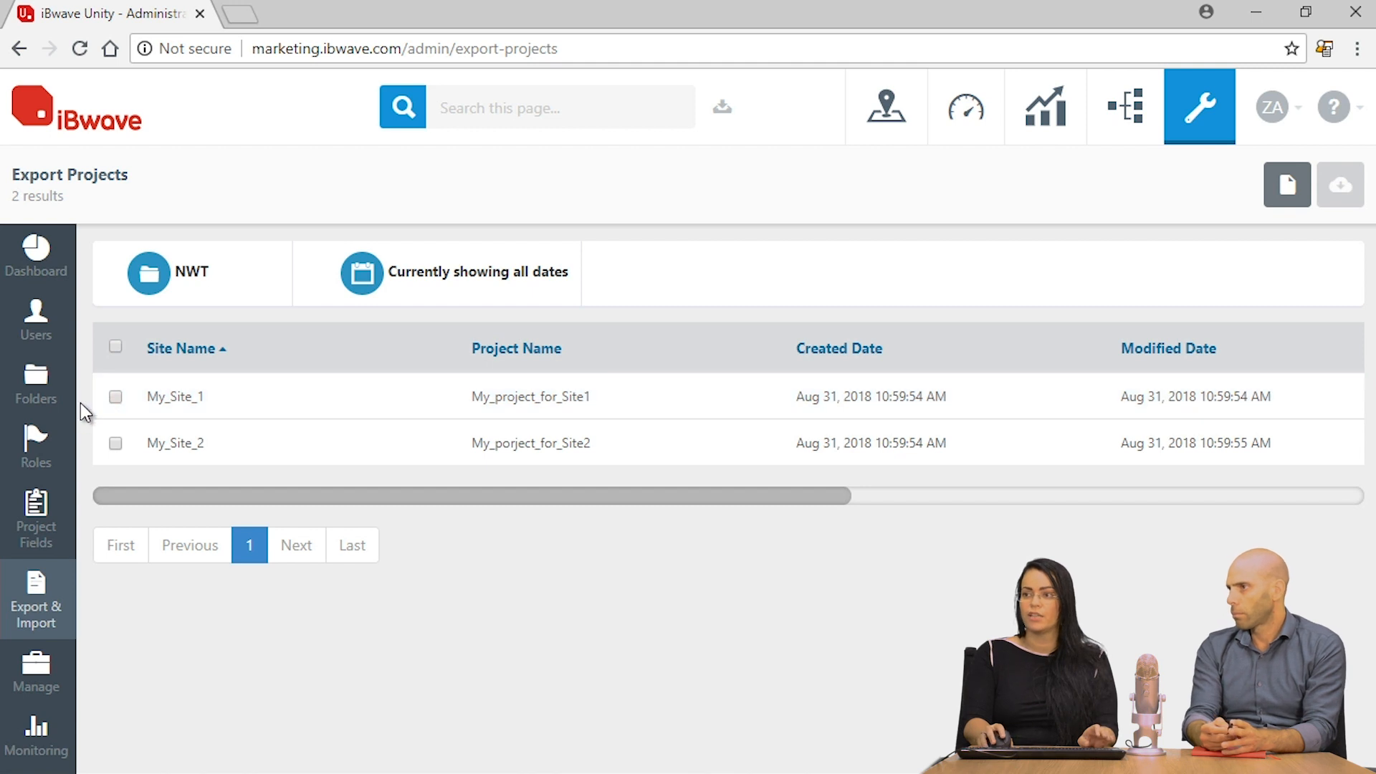
Select all projects in the NWT list and review the Selected Projects To Export list.
{"action": "left_click", "coordinate": [115, 347]}
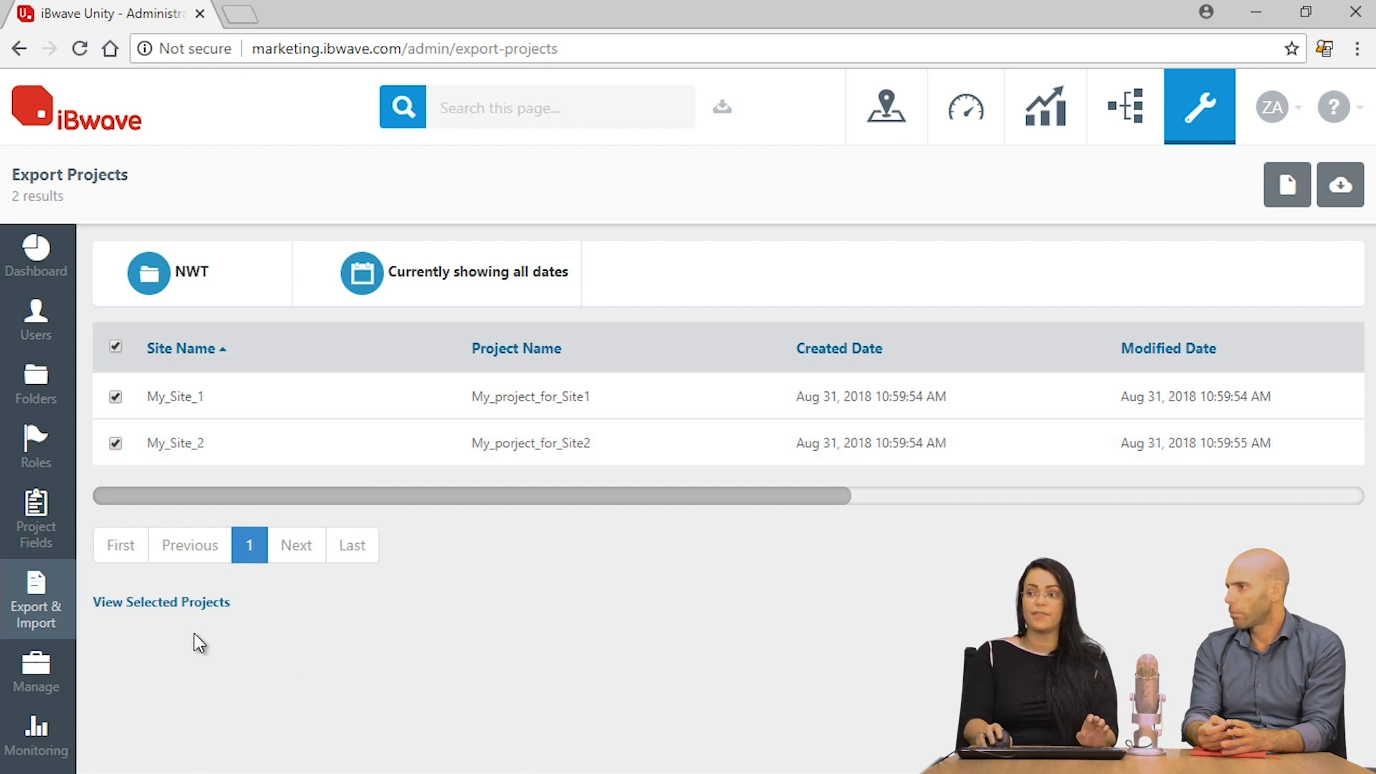
{"action": "left_click", "coordinate": [155, 603]}
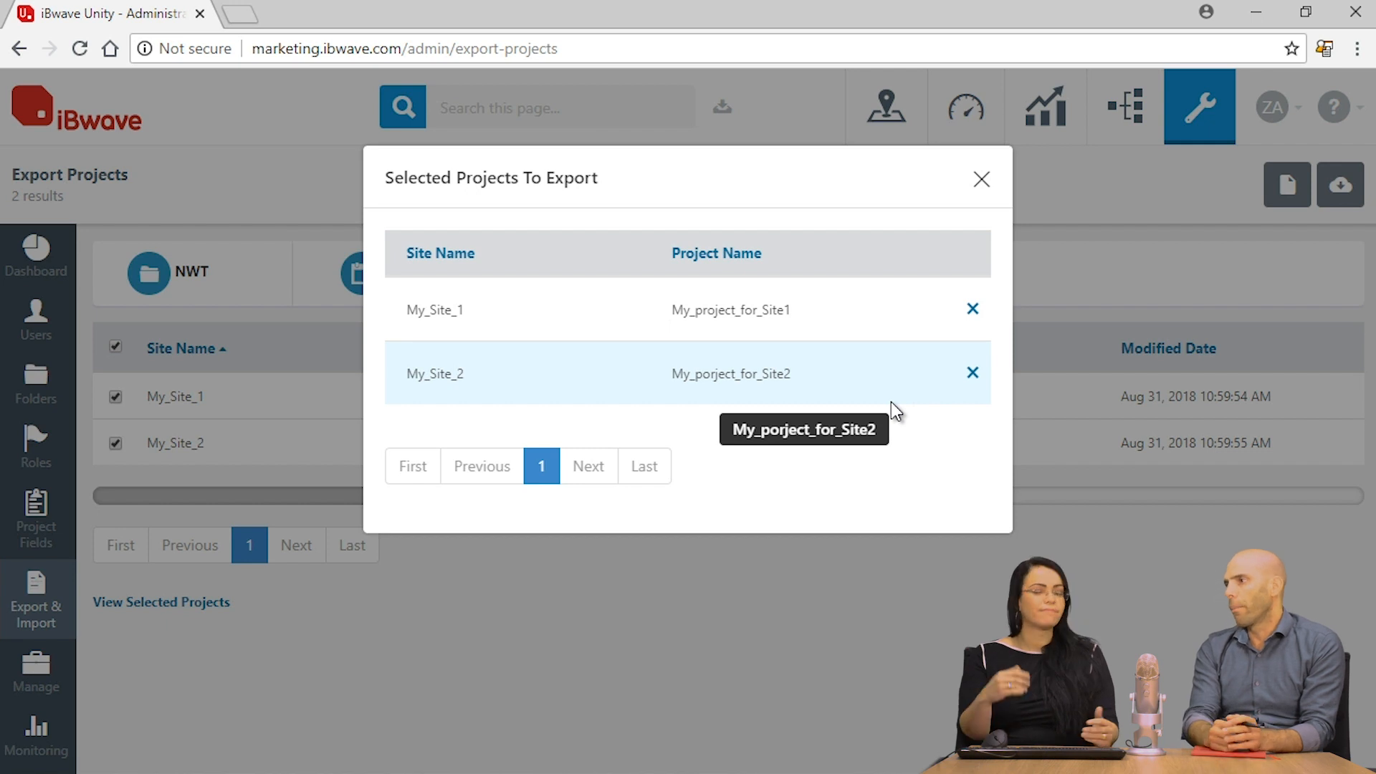
{"action": "left_click", "coordinate": [981, 179]}
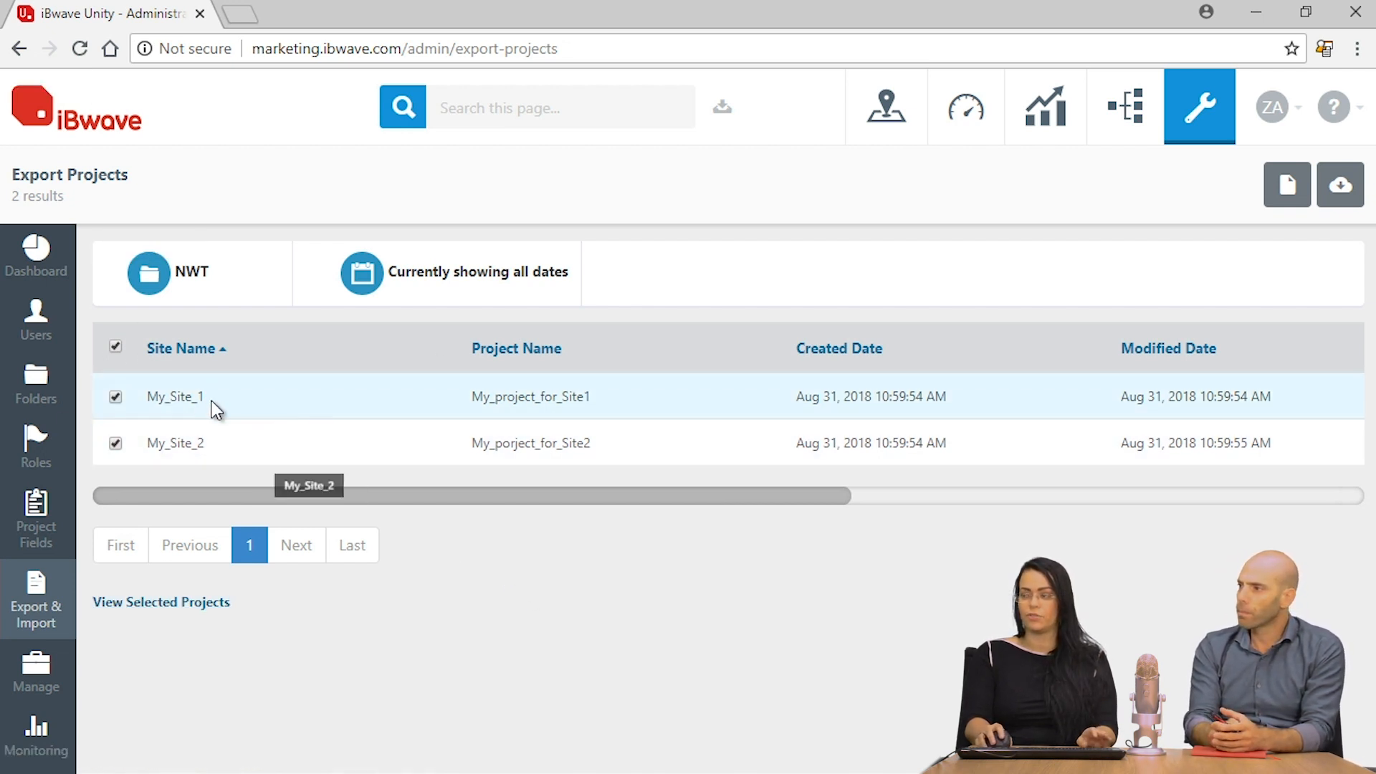
Export the selected projects to Excel and open the downloaded Site List (1).xlsx for editing.
{"action": "left_click", "coordinate": [1347, 192]}
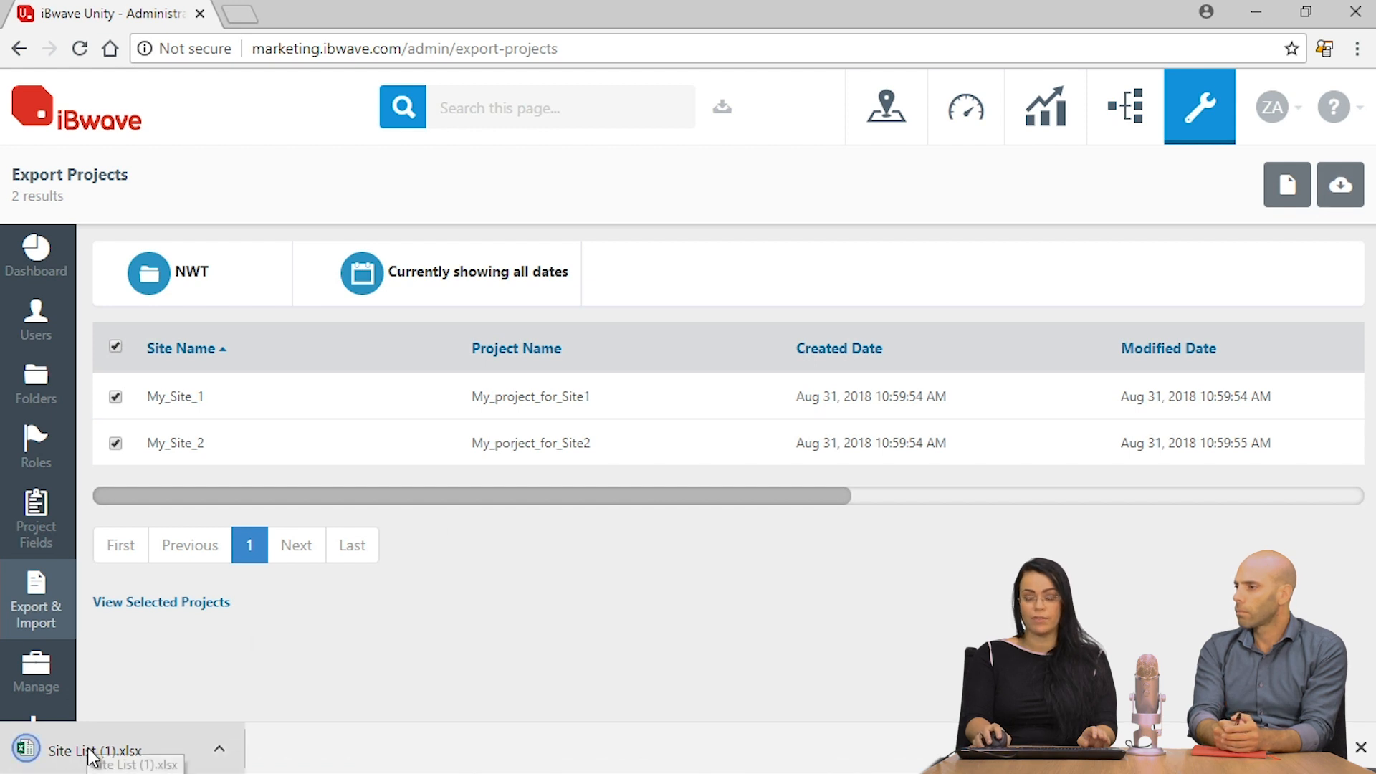
{"action": "left_click", "coordinate": [91, 741]}
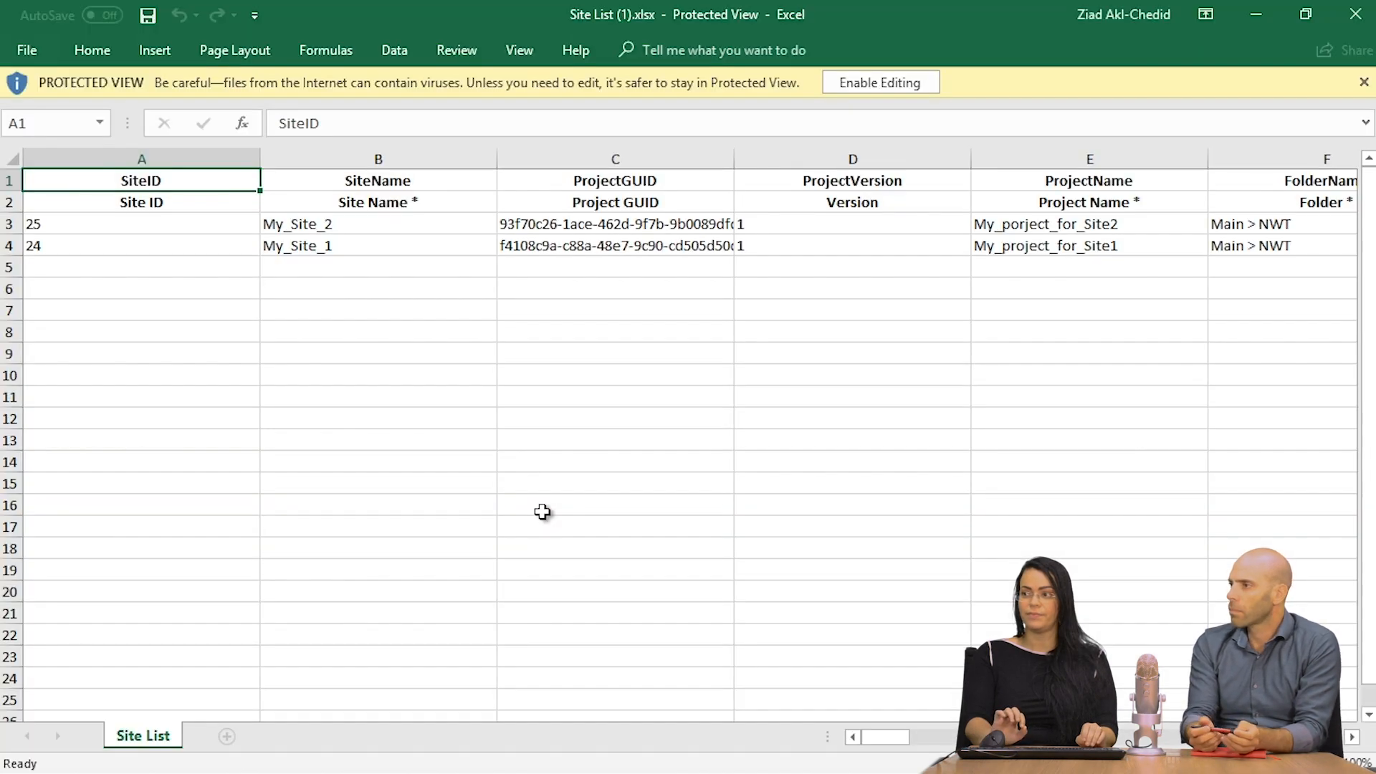
{"action": "left_click", "coordinate": [908, 85]}
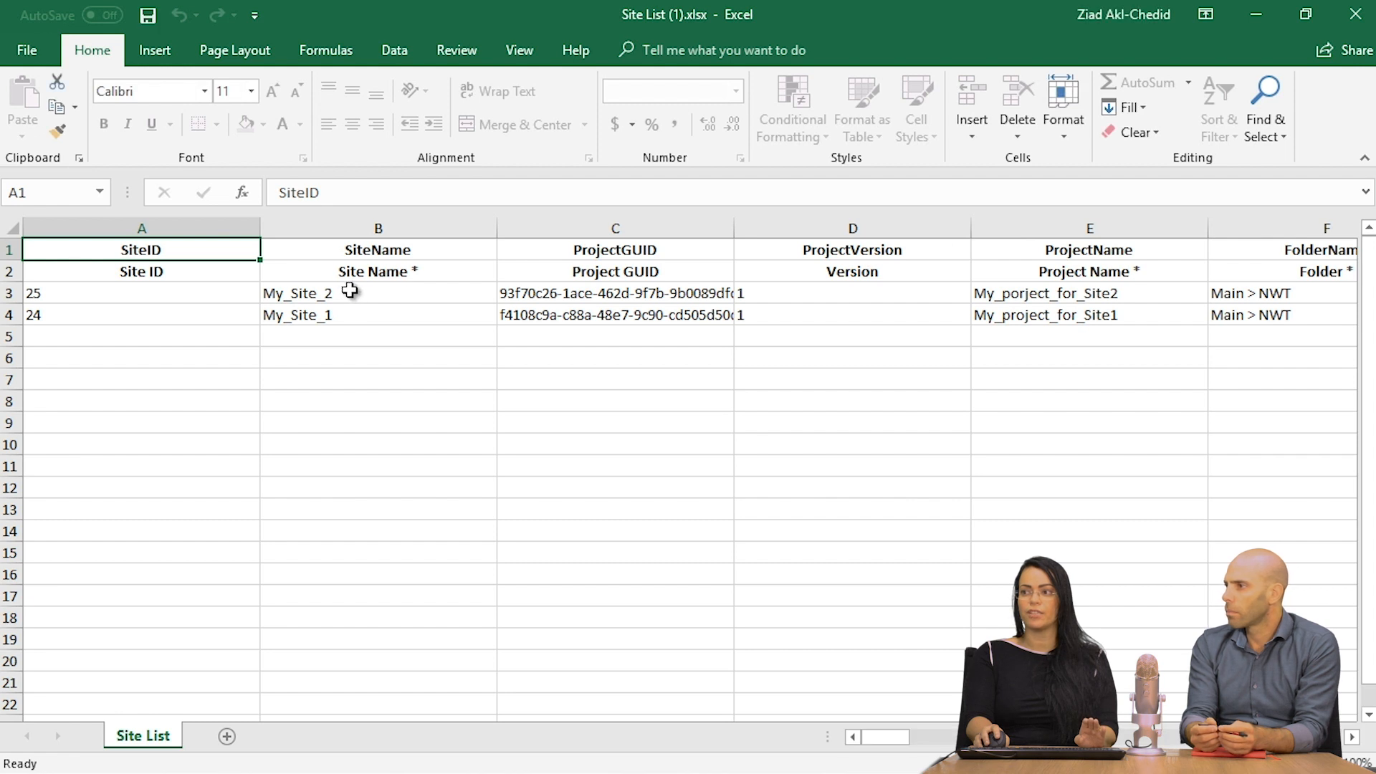
Examine the site ID, site name, project GUID and version values of the exported projects.
{"action": "left_click", "coordinate": [349, 290]}
{"action": "left_click", "coordinate": [160, 298]}
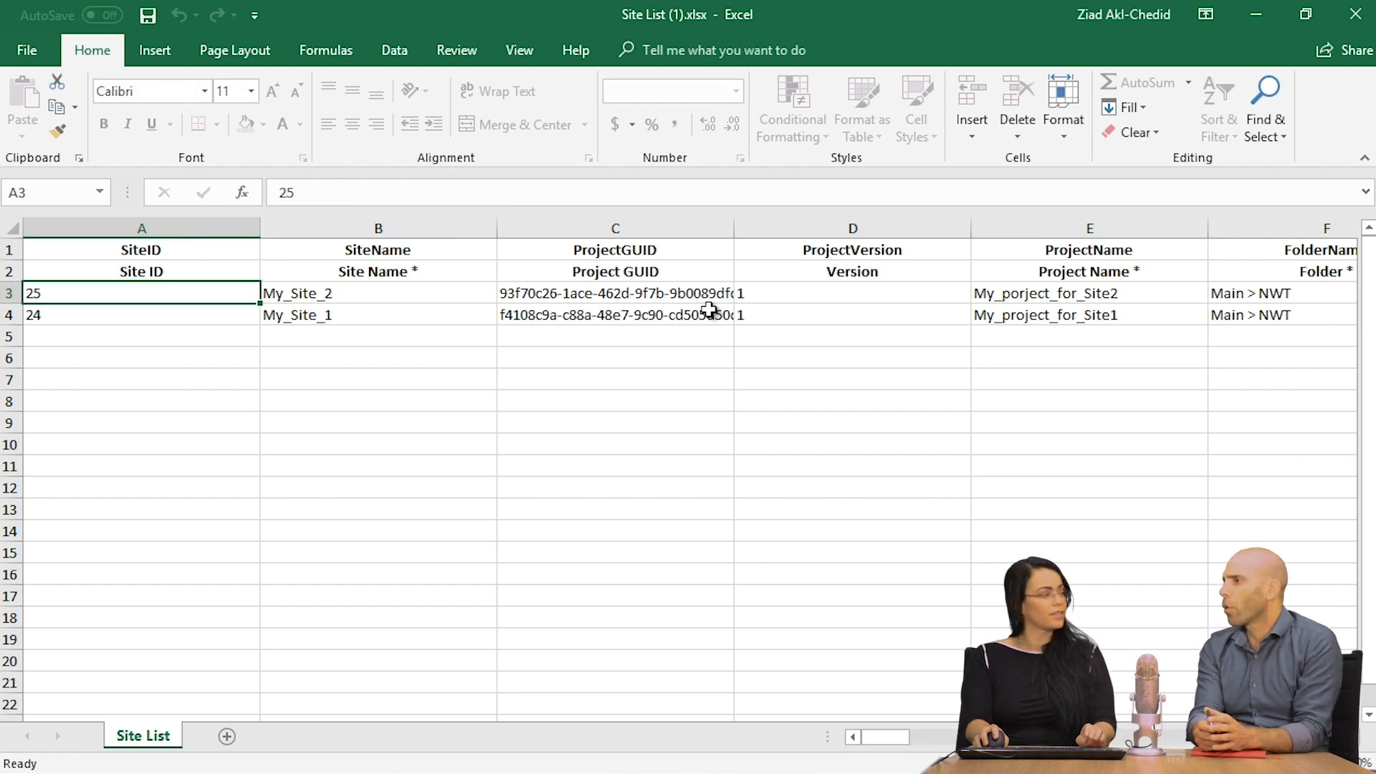
{"action": "left_click", "coordinate": [707, 316]}
{"action": "left_click", "coordinate": [869, 307]}
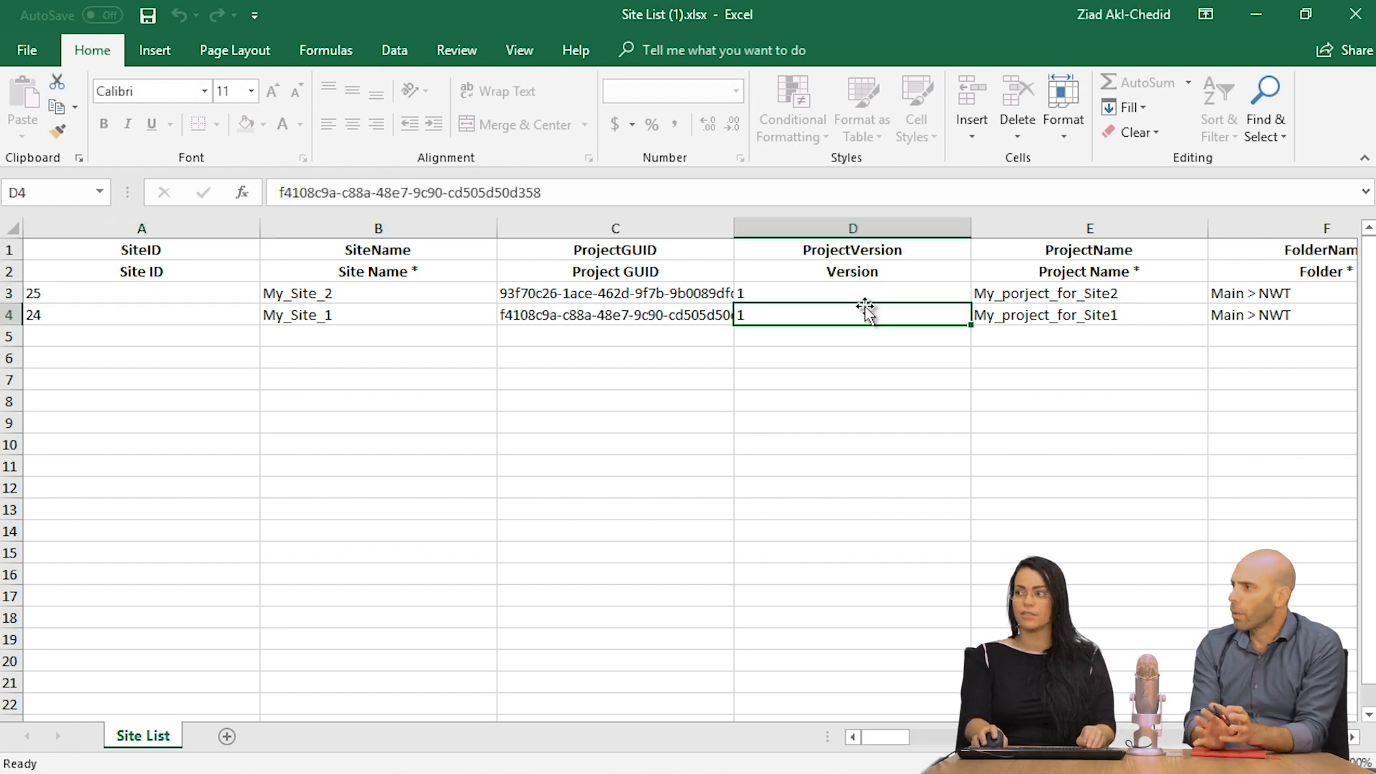
{"action": "left_click", "coordinate": [542, 332]}
{"action": "left_click", "coordinate": [548, 316]}
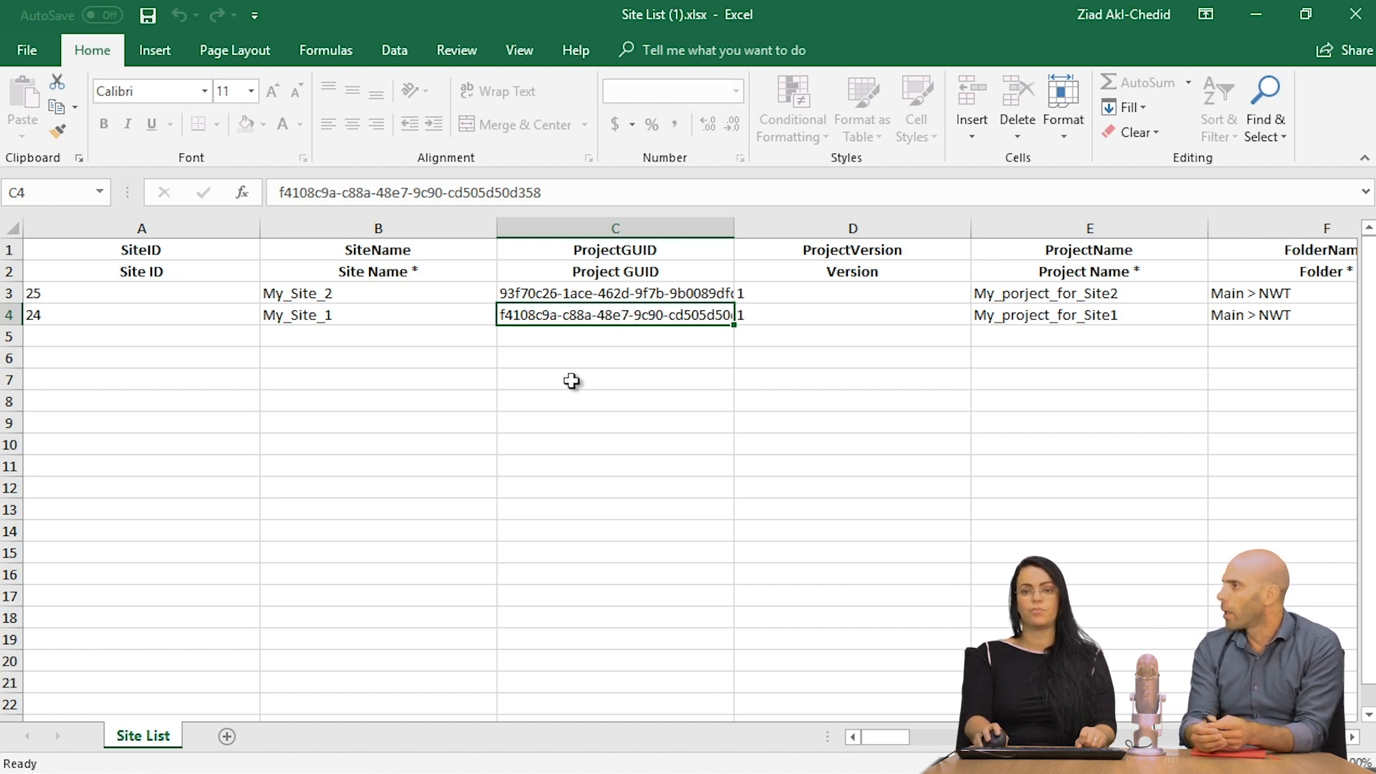
{"action": "left_click", "coordinate": [868, 313]}
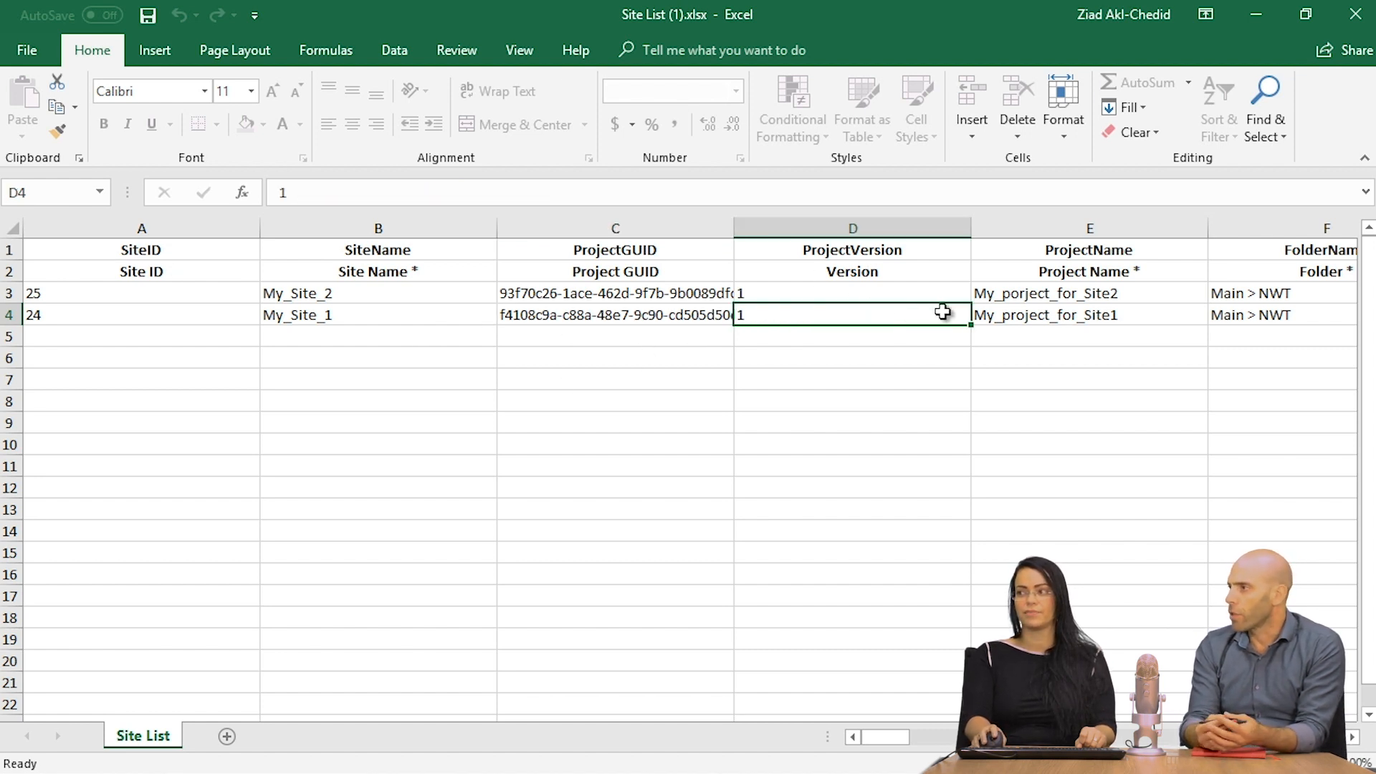
Change the project name of My_Site_2 in cell E3 to My_project_for_Site2_new.
{"action": "left_click", "coordinate": [1050, 295]}
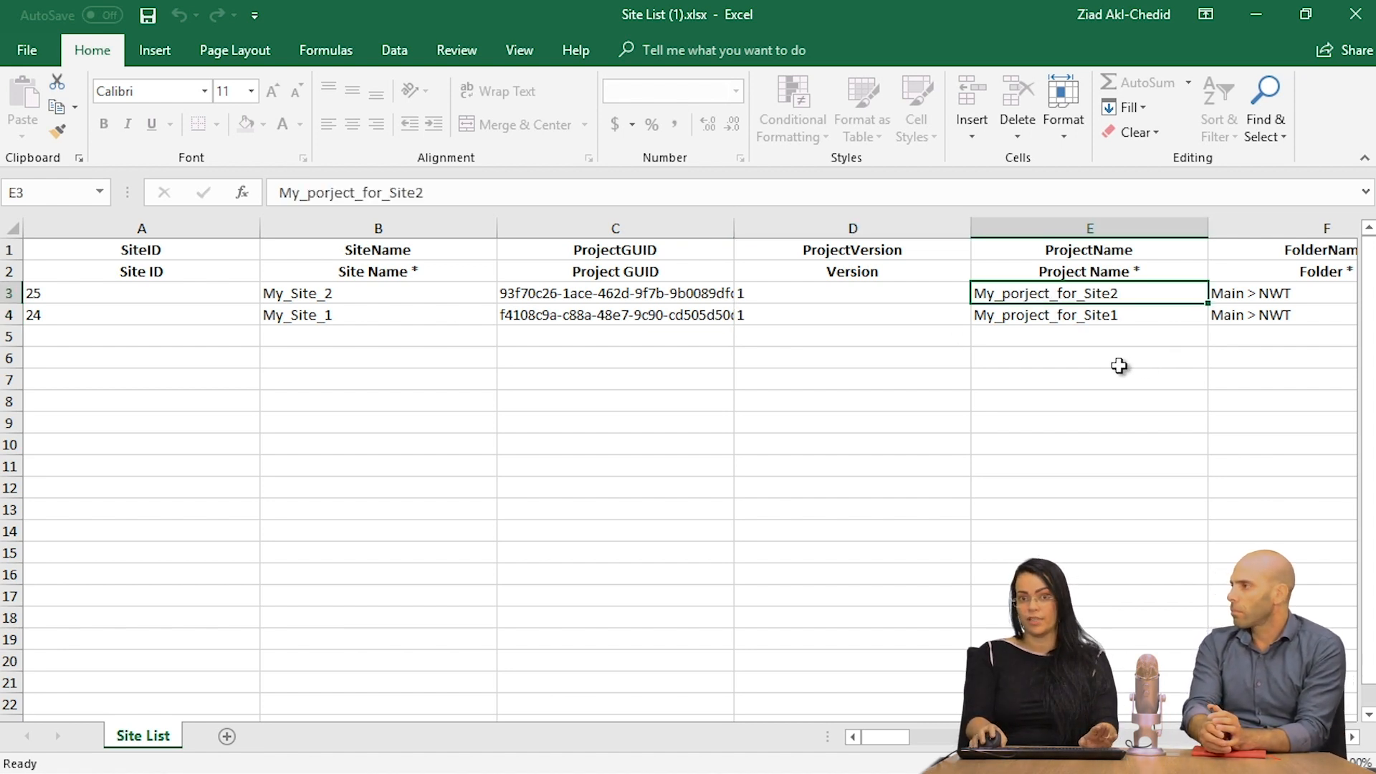
{"action": "double_click", "coordinate": [1118, 294]}
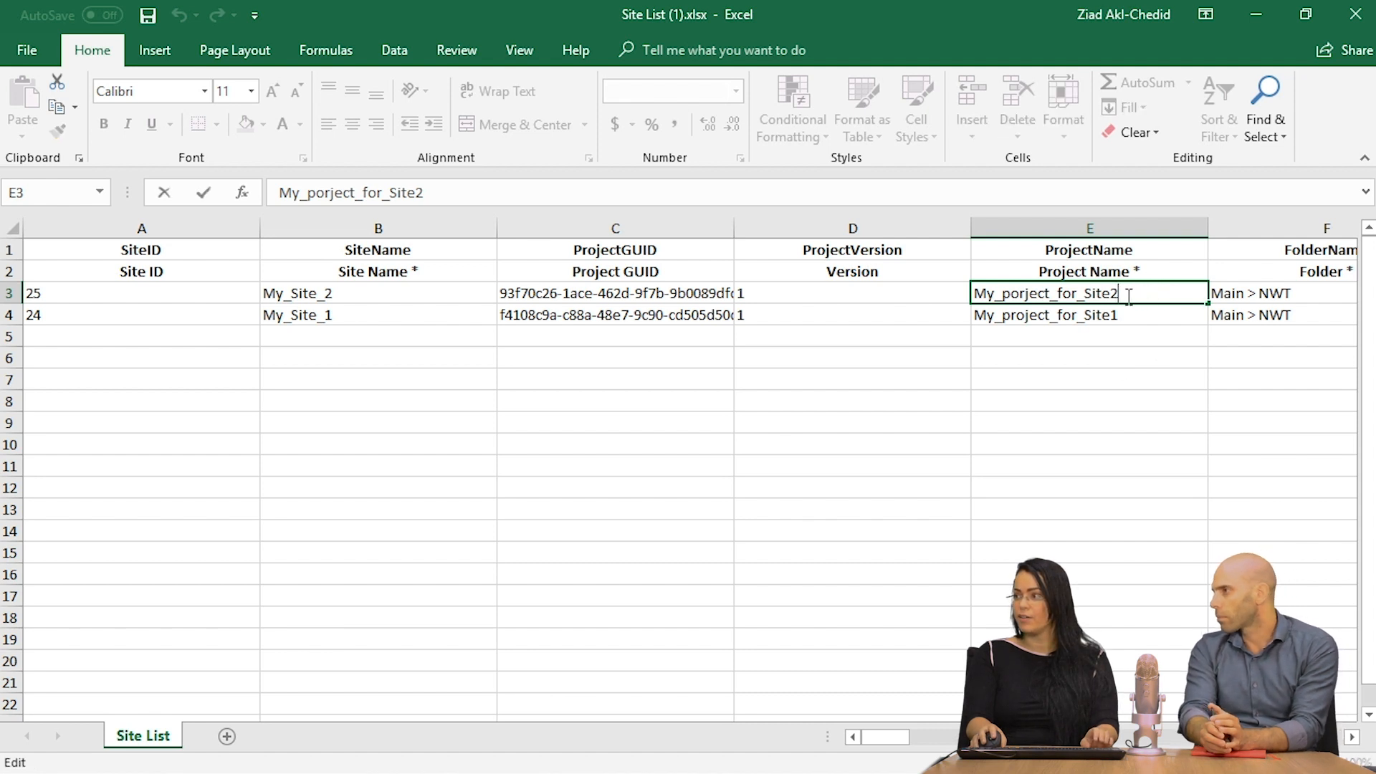
{"action": "left_click", "coordinate": [1014, 294]}
{"action": "key", "text": "BackSpace"}
{"action": "type", "text": "o"}
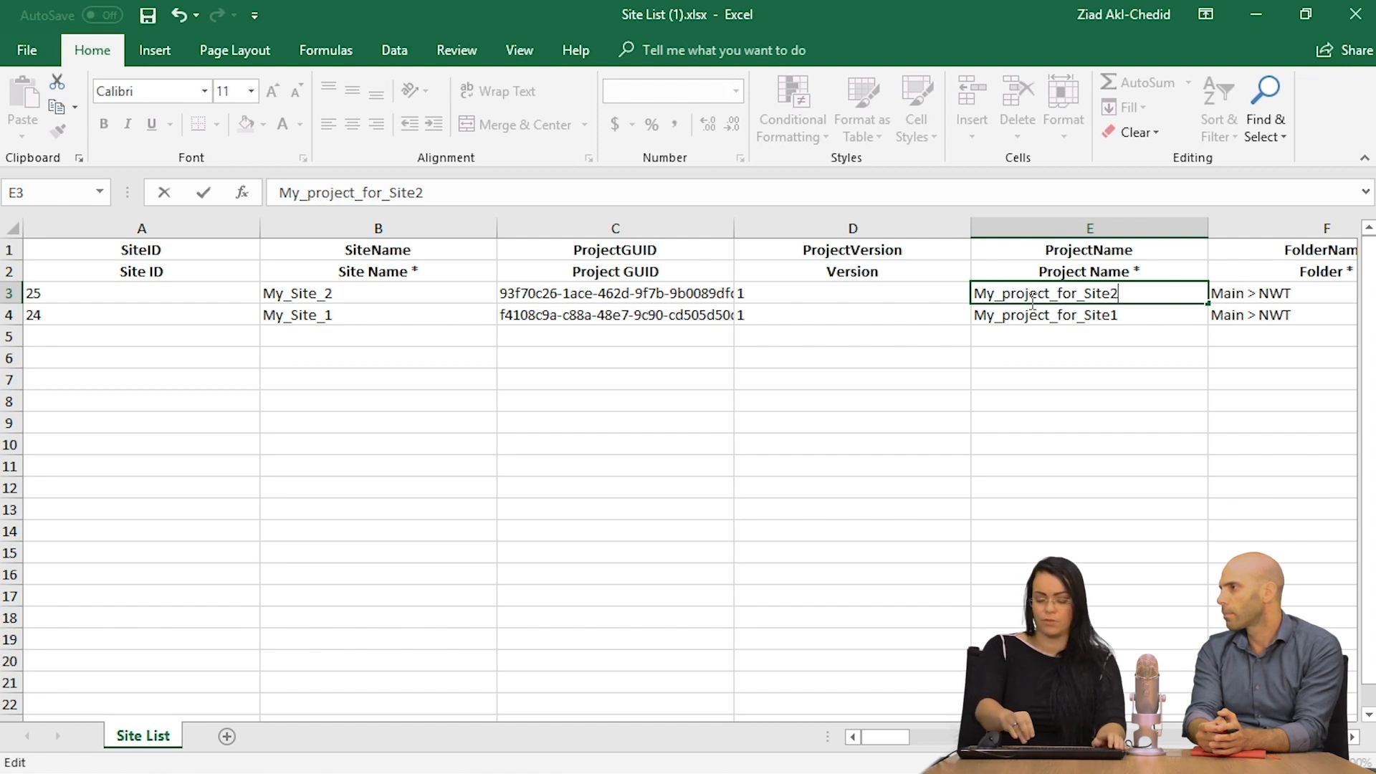
{"action": "type", "text": "_new"}
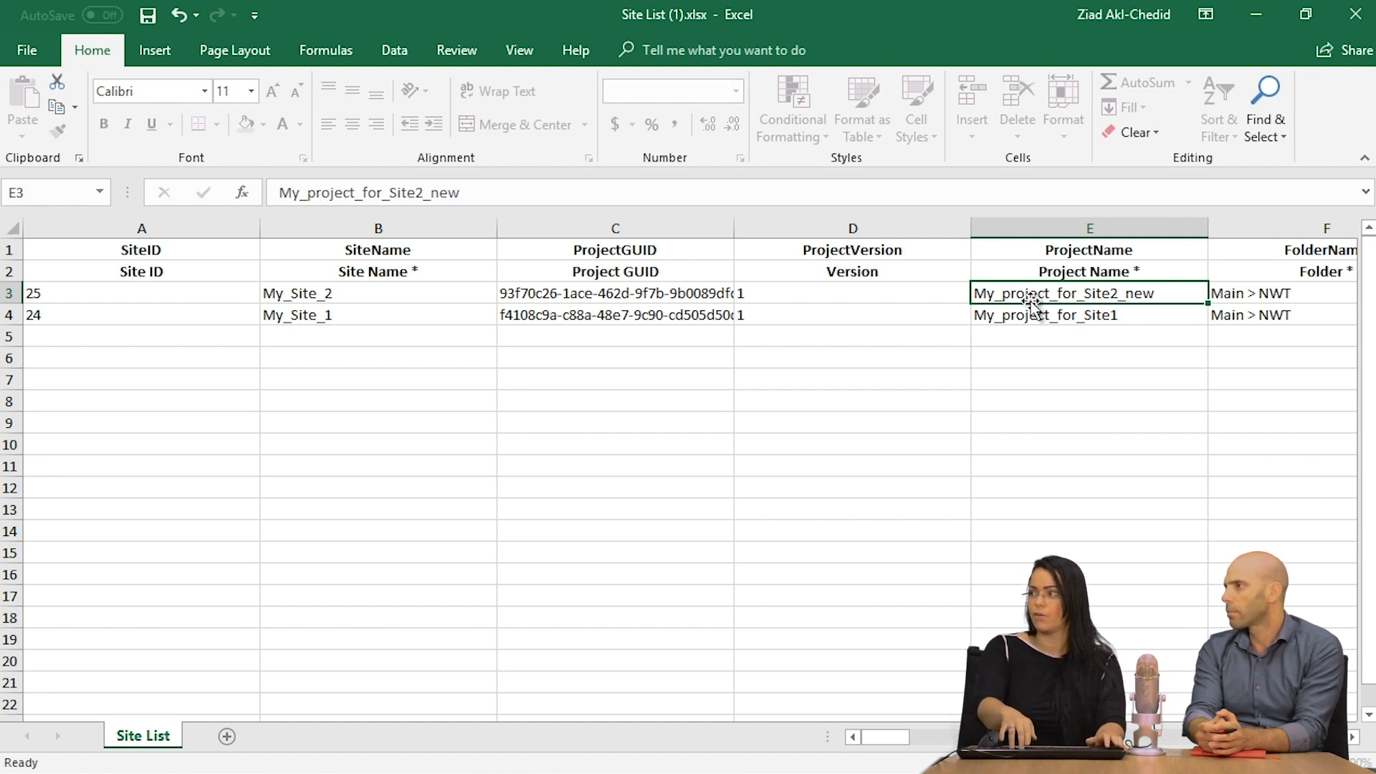
Change the project name of My_Site_1 in cell E4 to My_project_for_Site1_new.
{"action": "left_click", "coordinate": [1036, 313]}
{"action": "double_click", "coordinate": [1129, 321]}
{"action": "type", "text": "_new"}
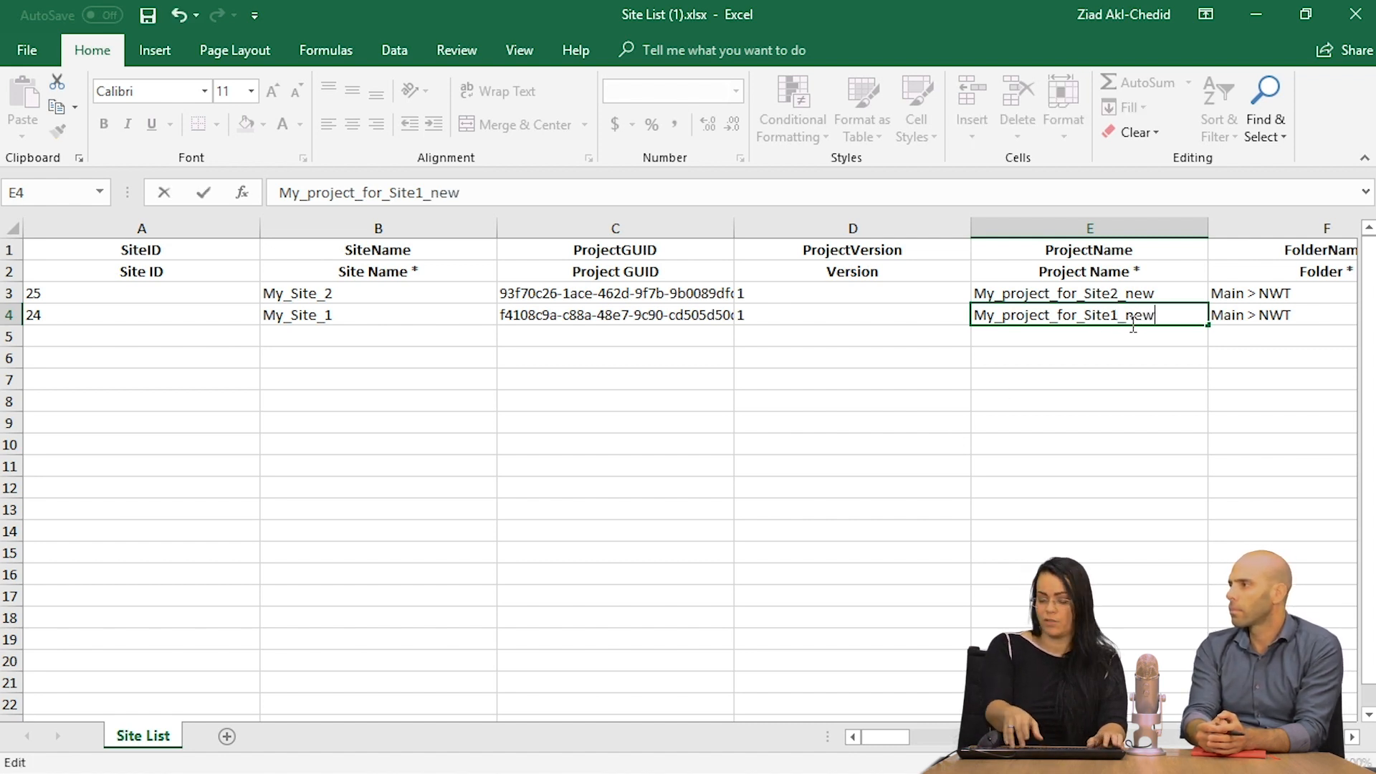
{"action": "key", "text": "Return"}
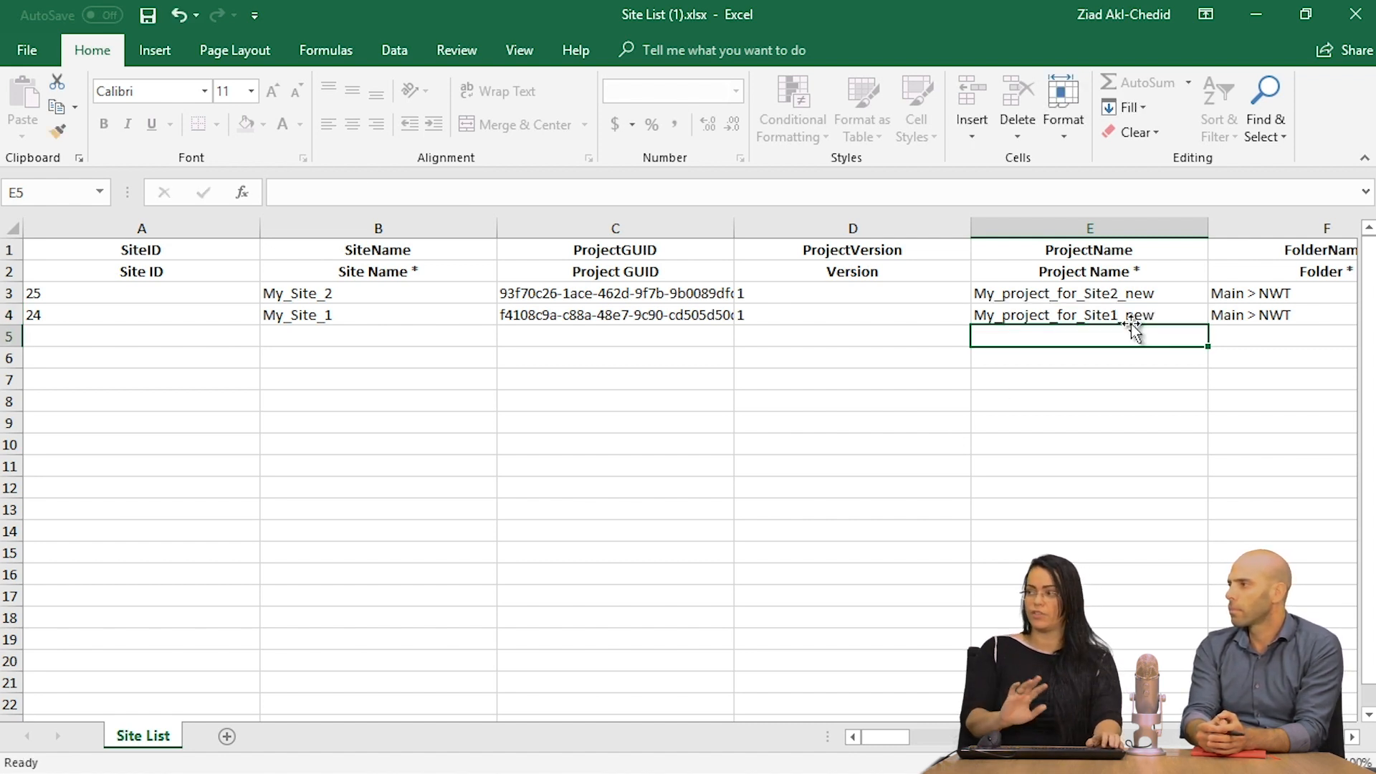
Save the edited site list workbook and close it.
{"action": "left_click", "coordinate": [1091, 354]}
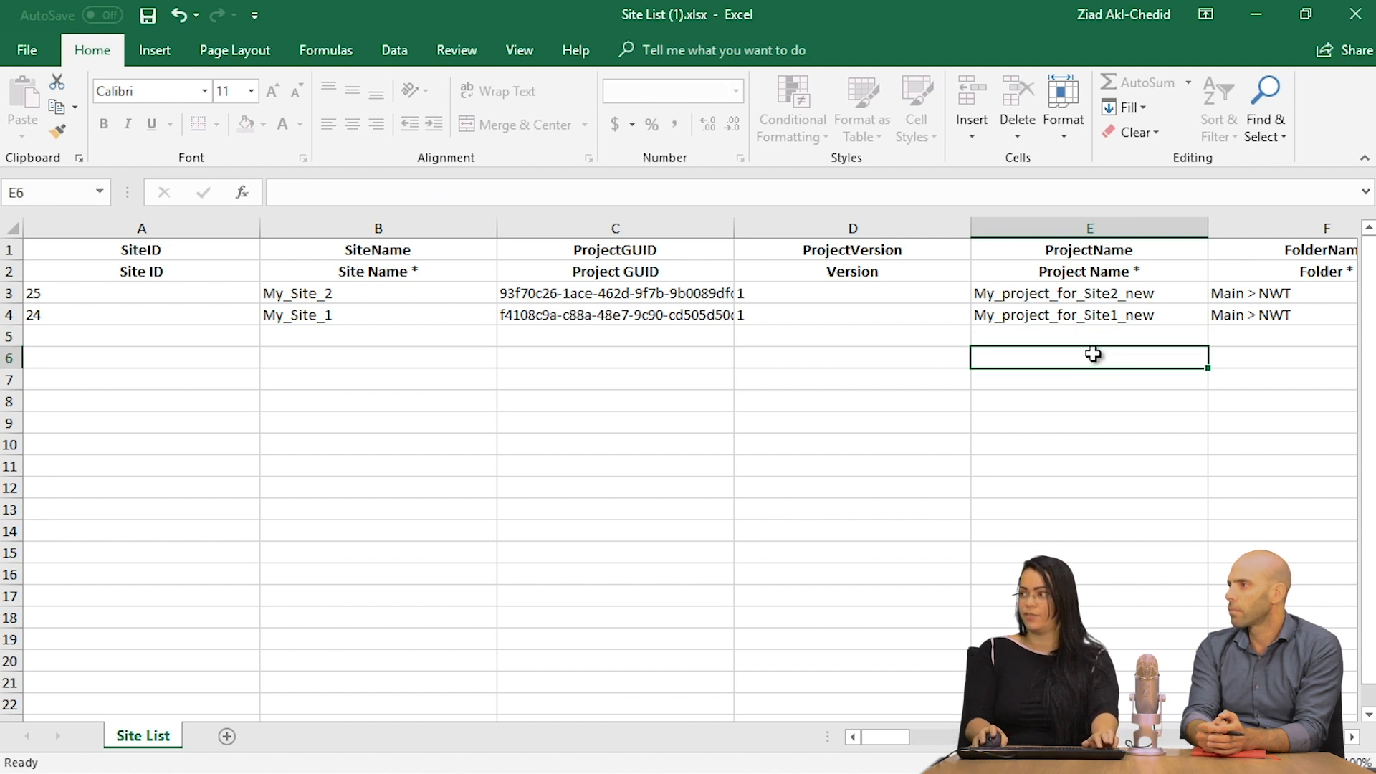
{"action": "key", "text": "ctrl+s"}
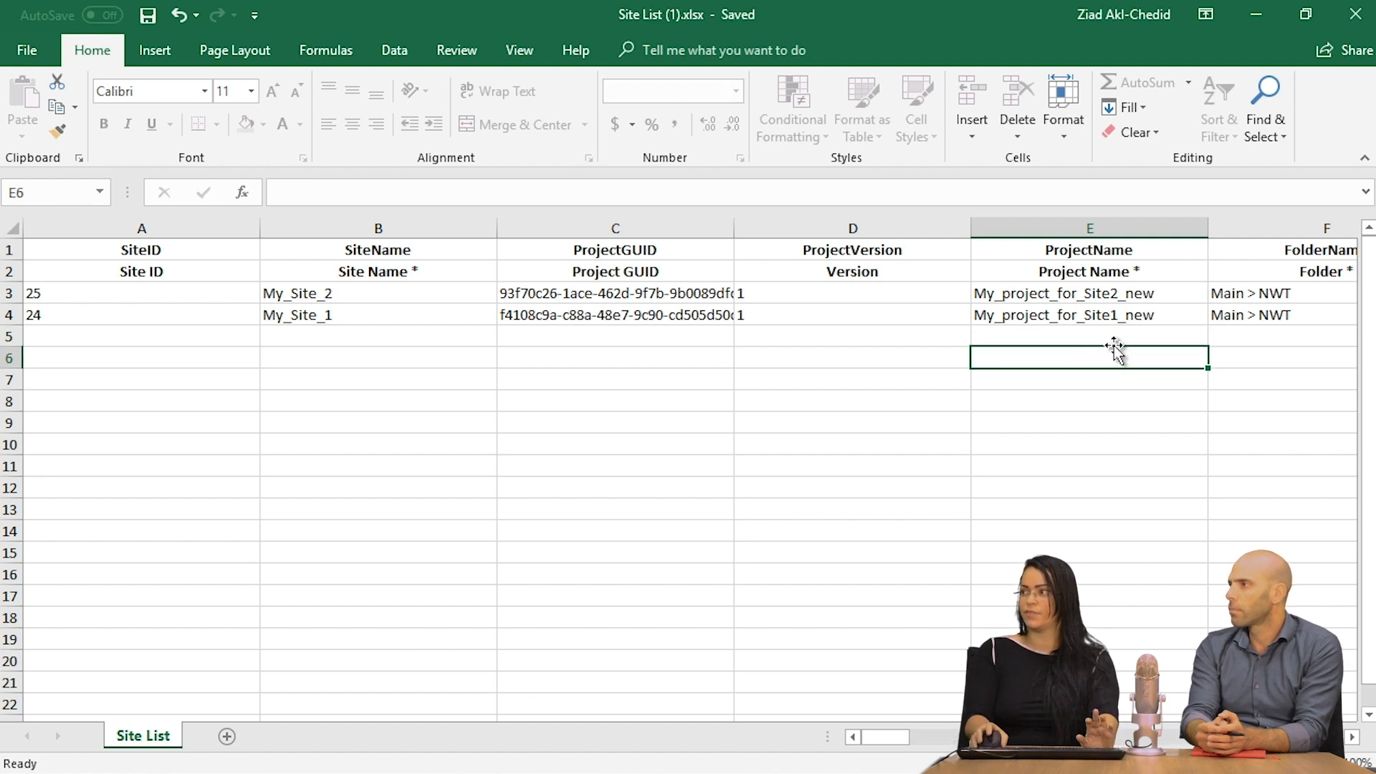
{"action": "left_click", "coordinate": [1354, 15]}
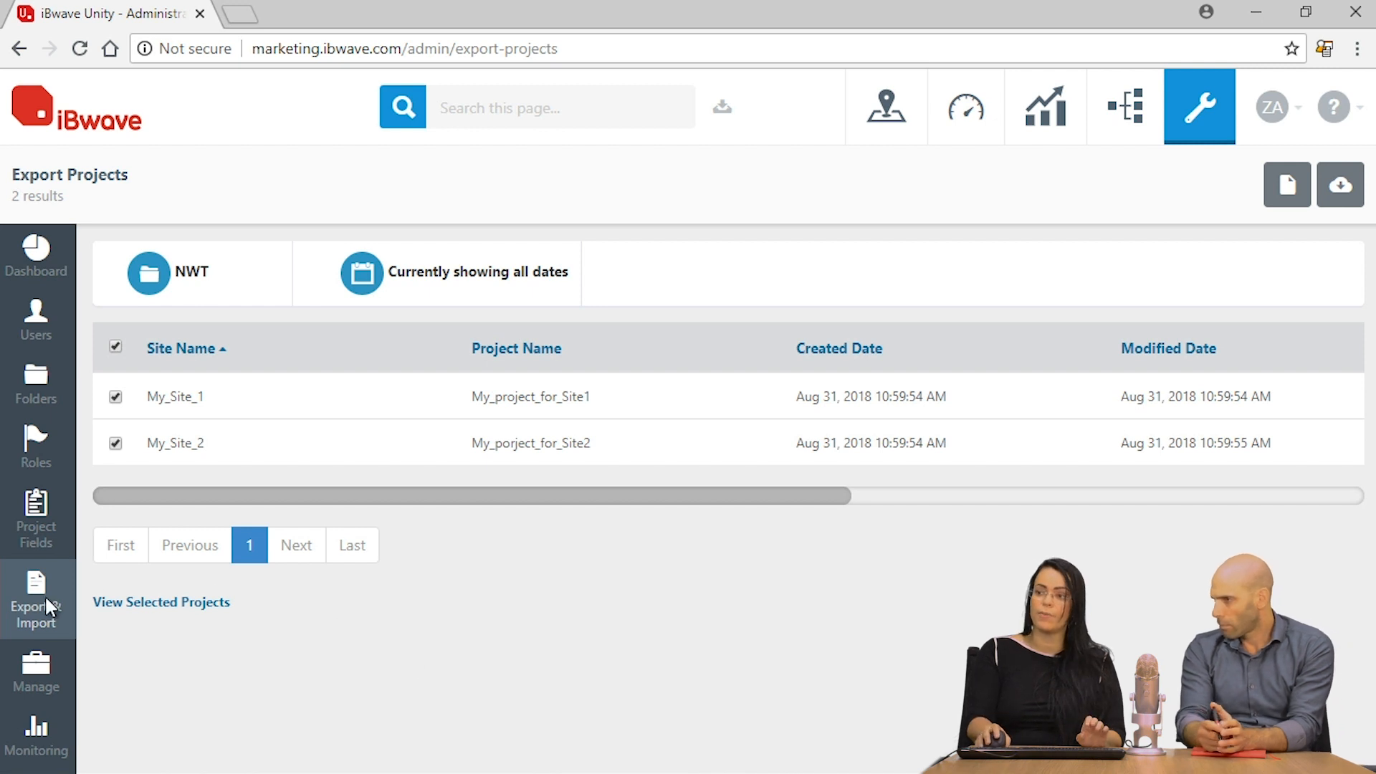
On the Import Projects page, upload Site List (1).xlsx from Downloads and review the summary of matching projects.
{"action": "mouse_move", "coordinate": [36, 606]}
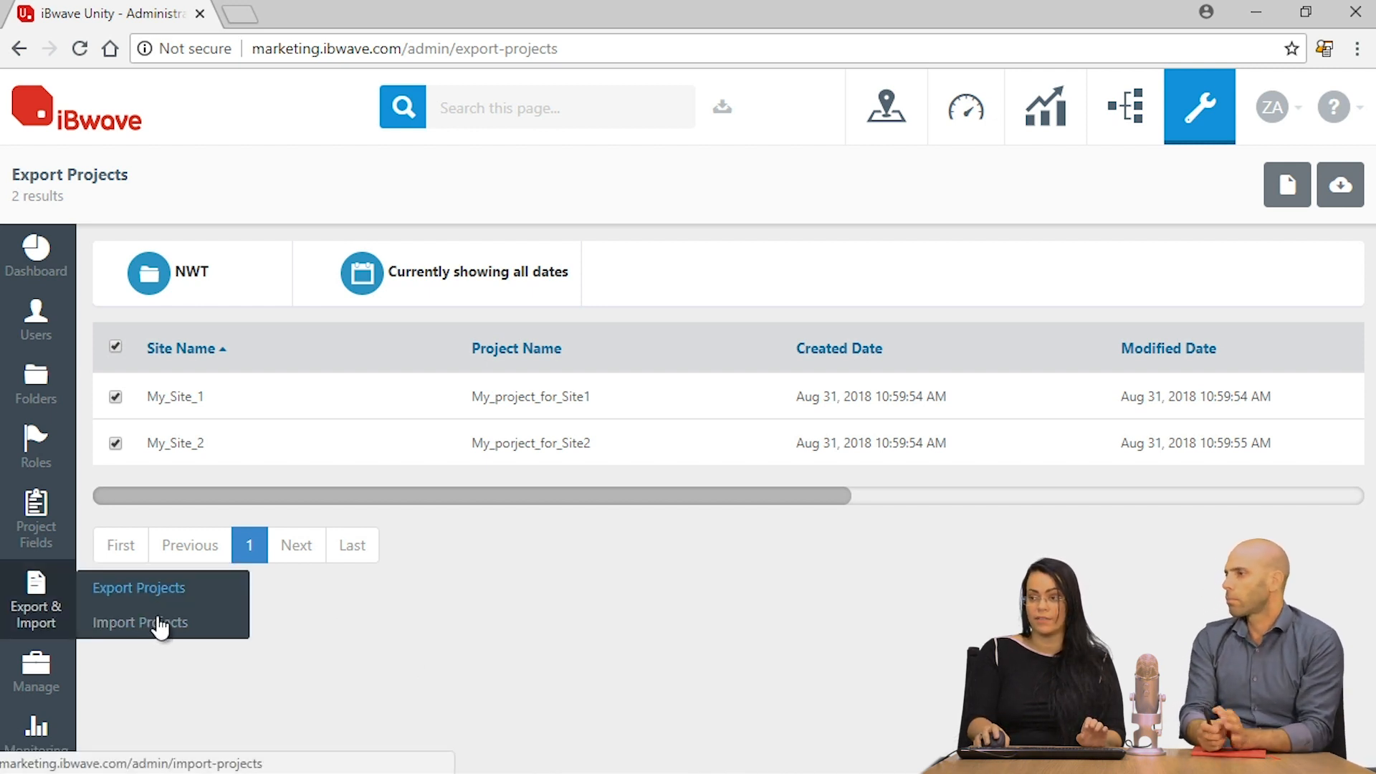
{"action": "left_click", "coordinate": [159, 628]}
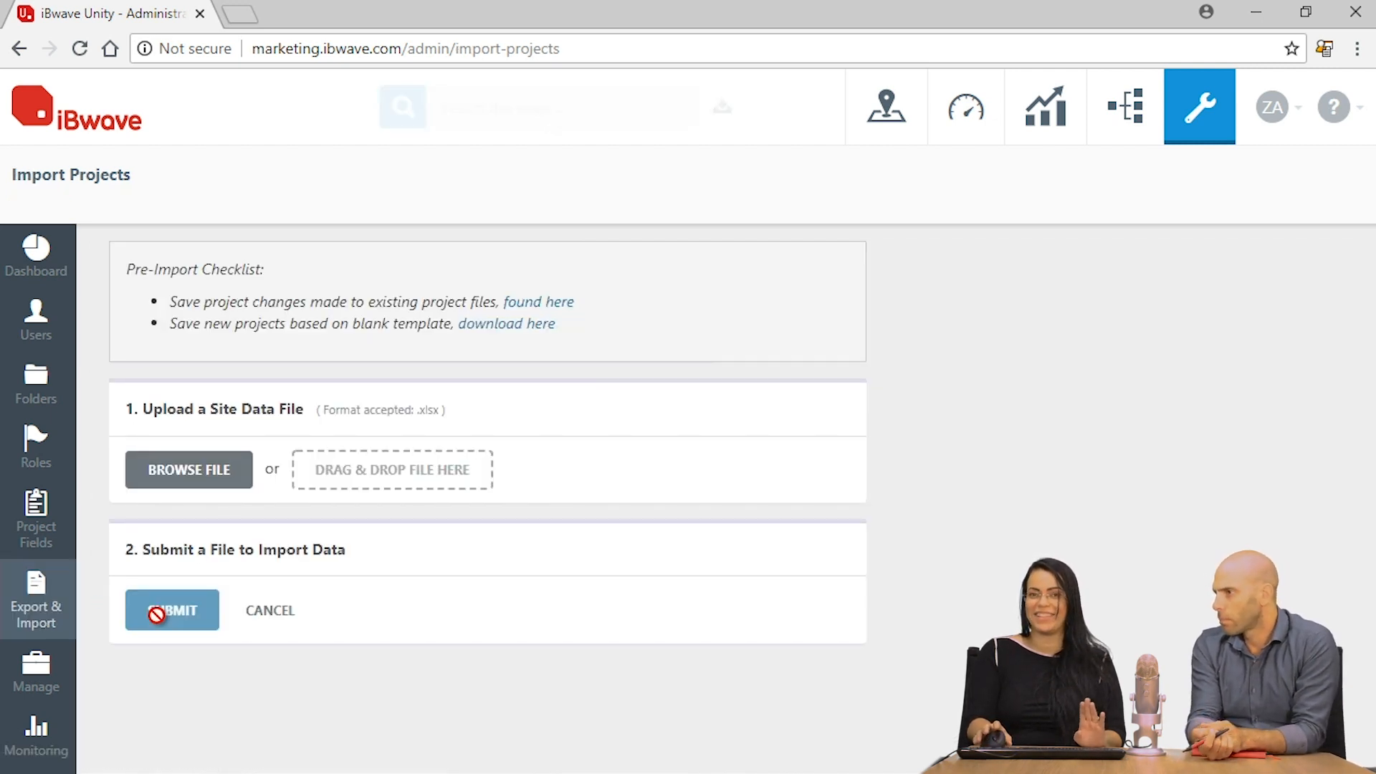
{"action": "left_click", "coordinate": [218, 478]}
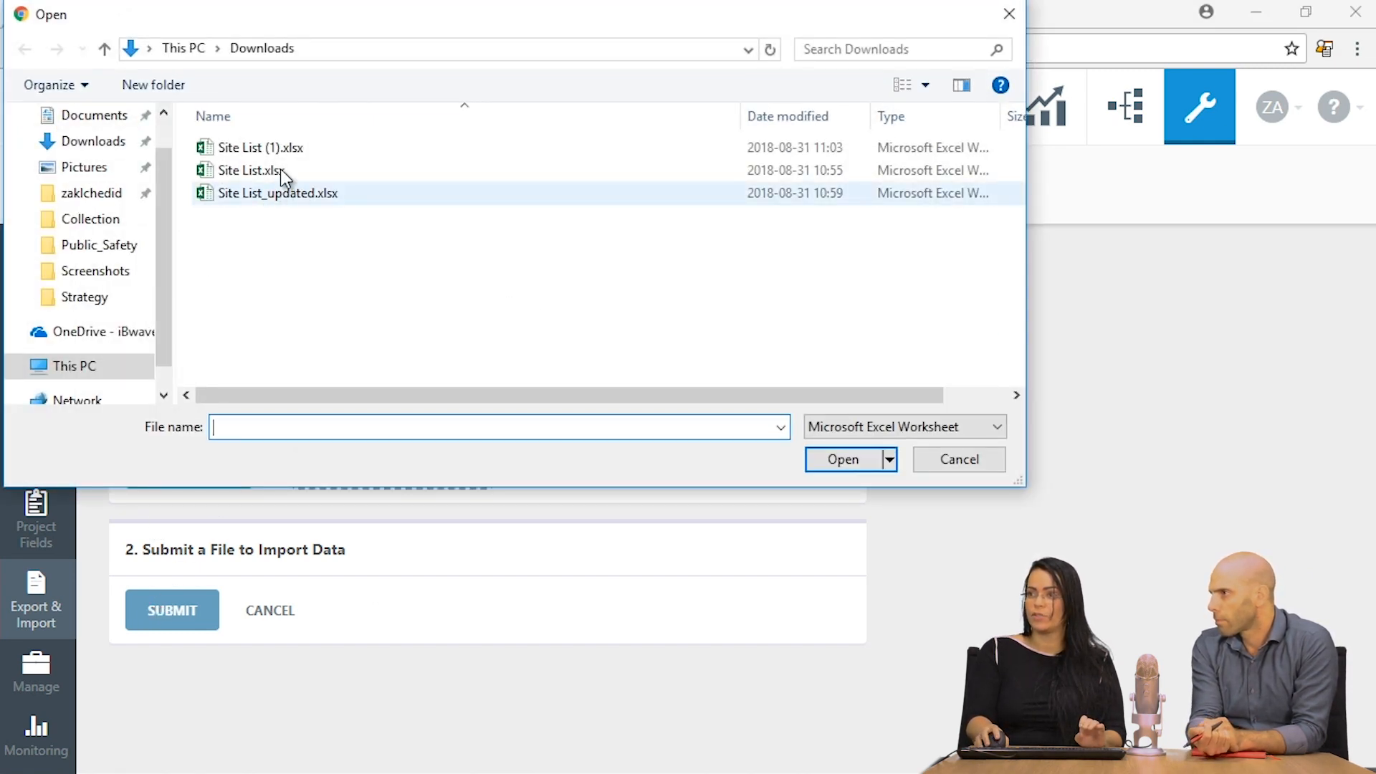
{"action": "double_click", "coordinate": [297, 144]}
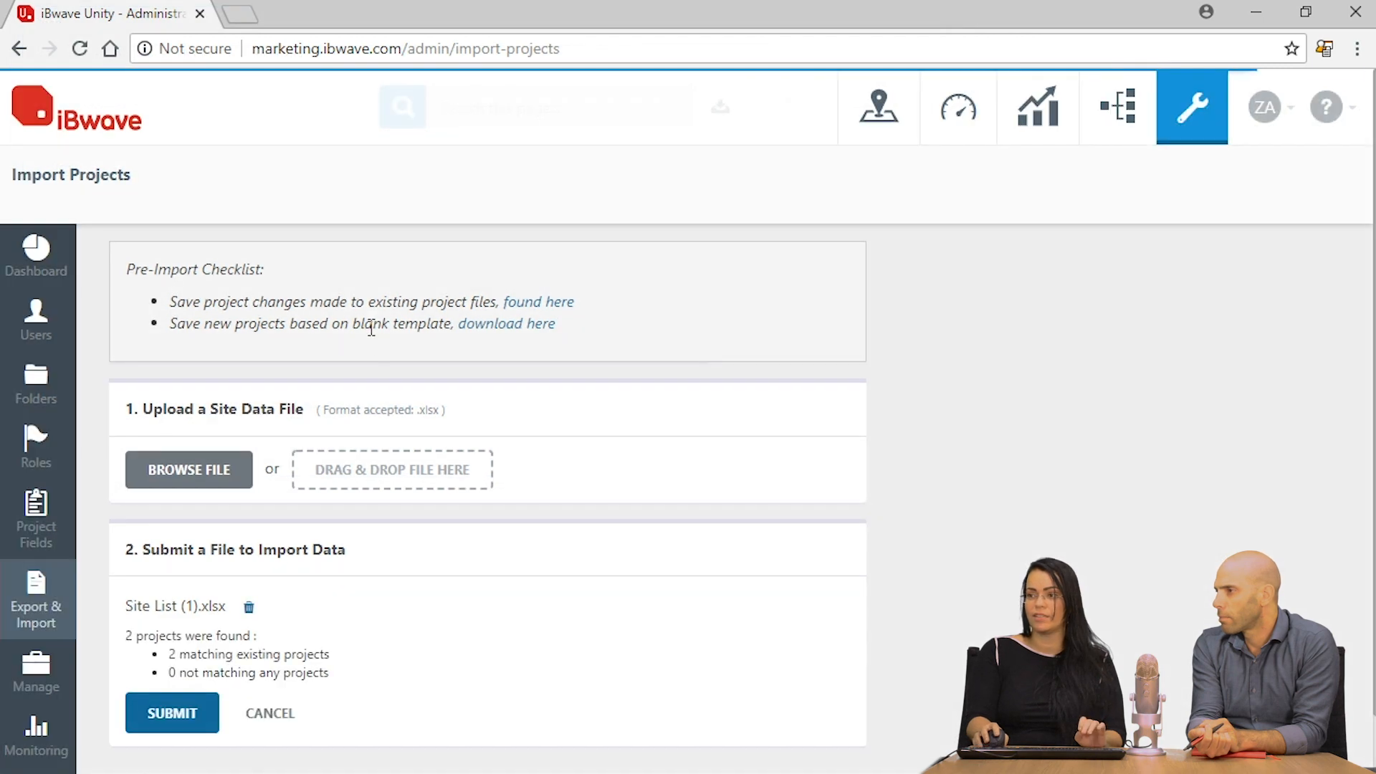
{"action": "scroll", "coordinate": [473, 545], "scroll_direction": "down", "scroll_amount": 1}
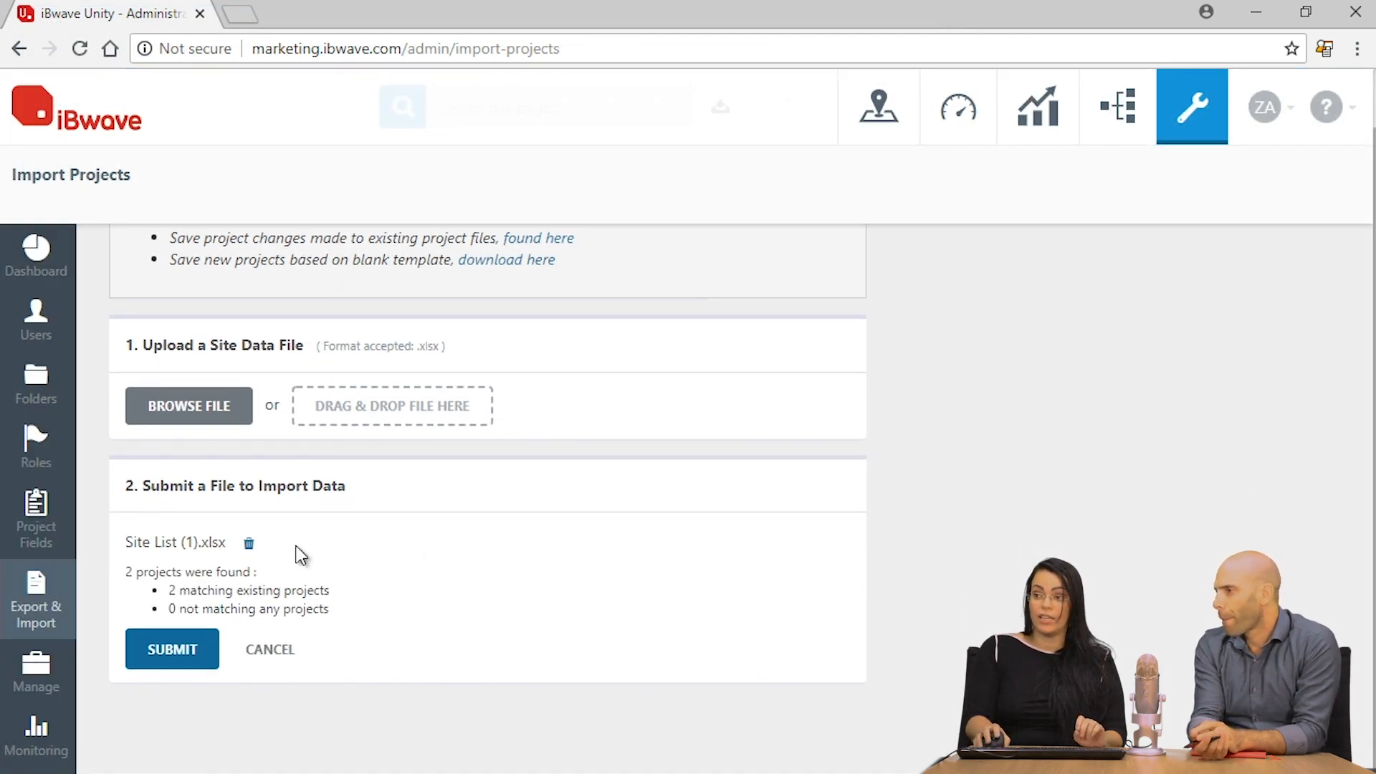
{"action": "left_click_drag", "start_coordinate": [354, 612], "coordinate": [250, 589]}
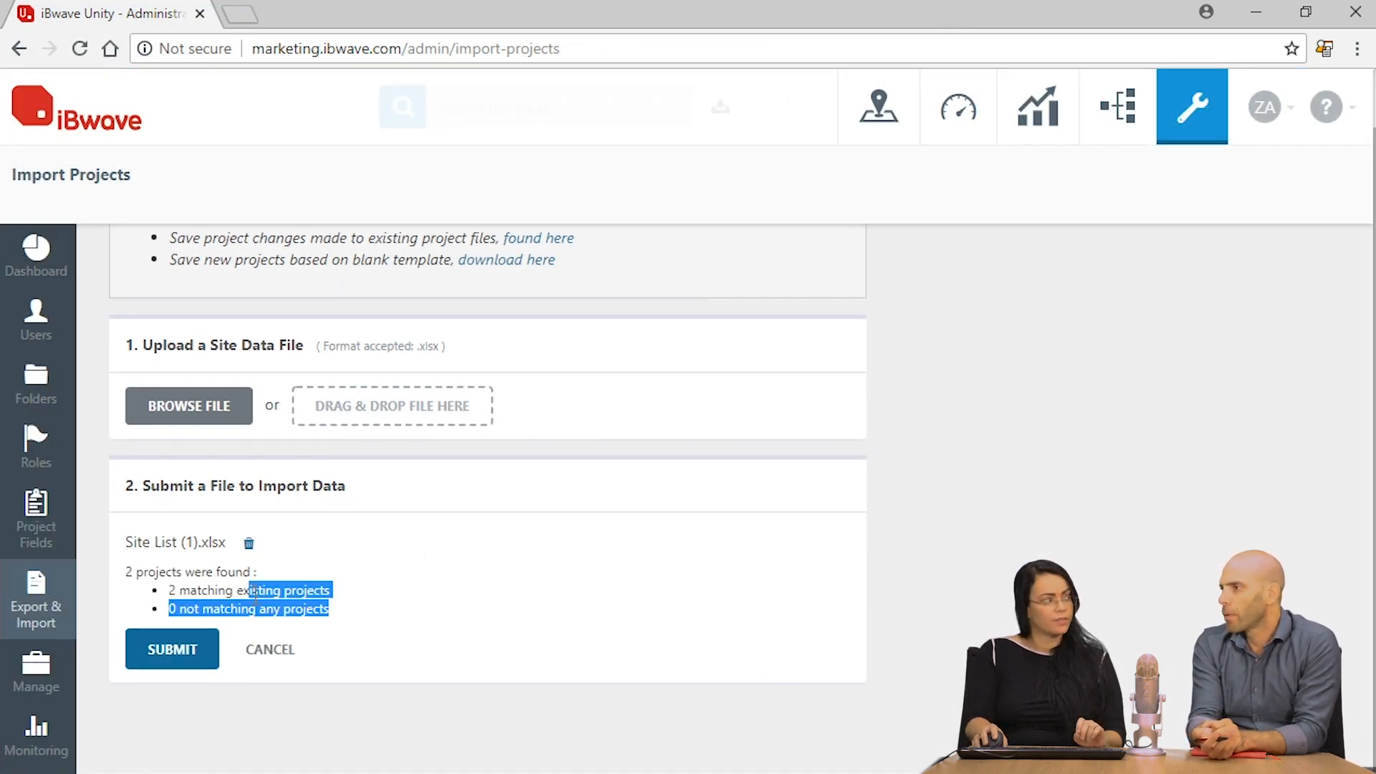
{"action": "left_click", "coordinate": [273, 591]}
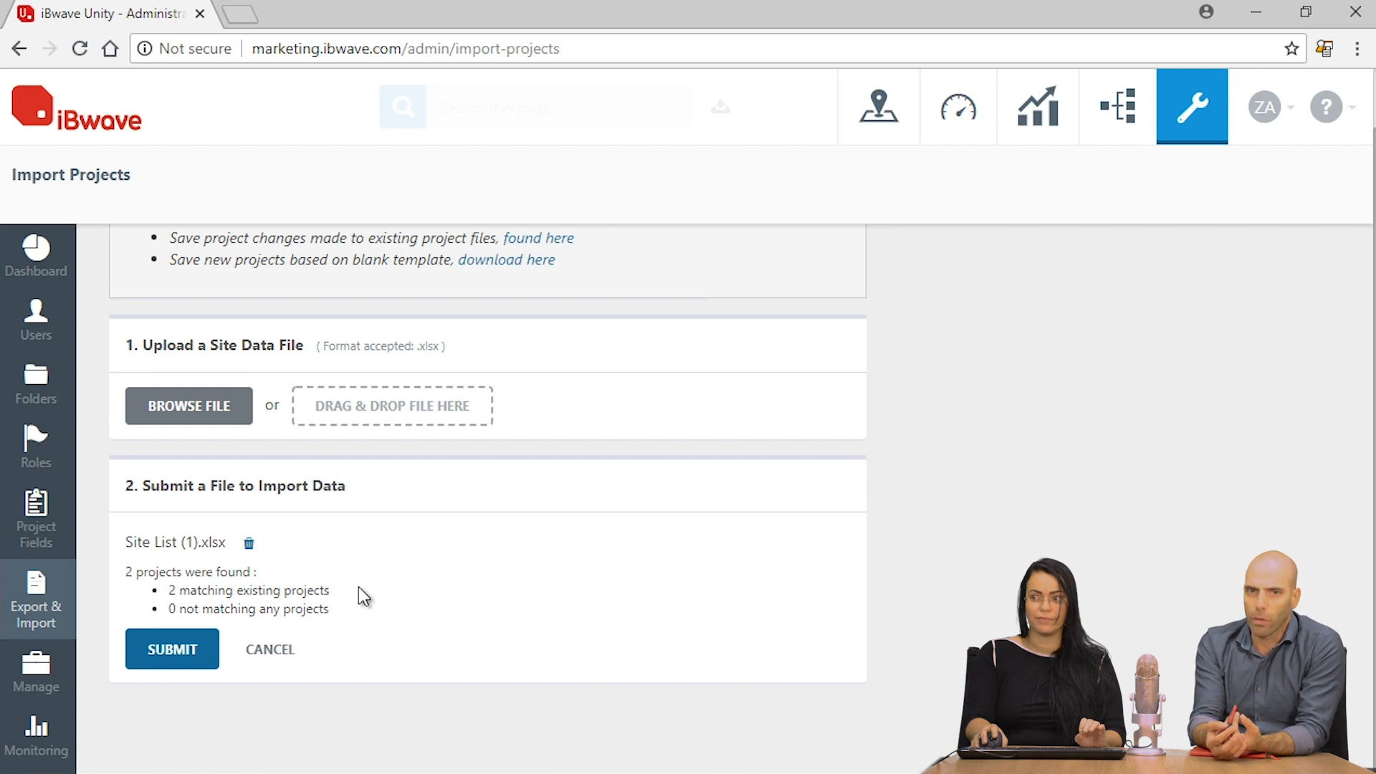
{"action": "left_click", "coordinate": [277, 592]}
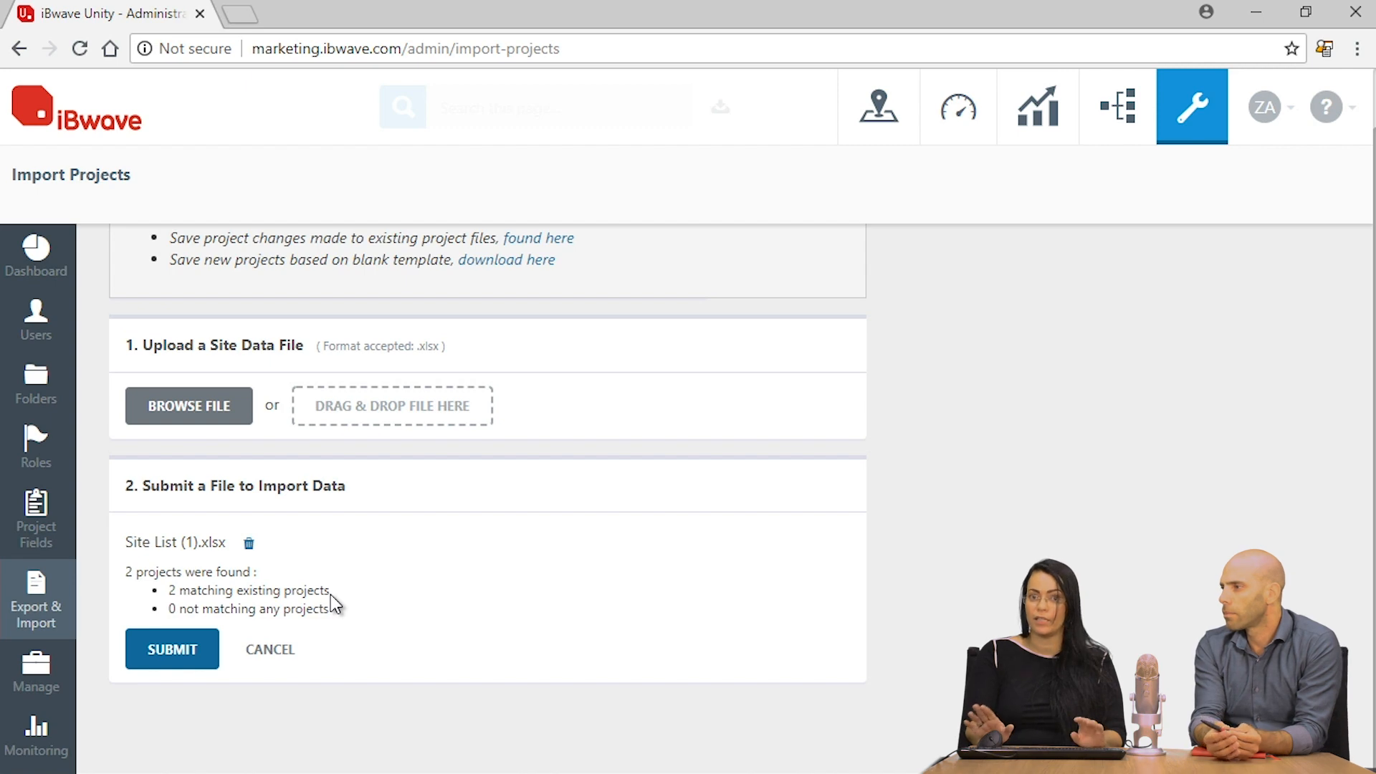
Submit the Site List (1).xlsx import and review the file and data validation checks.
{"action": "left_click", "coordinate": [172, 649]}
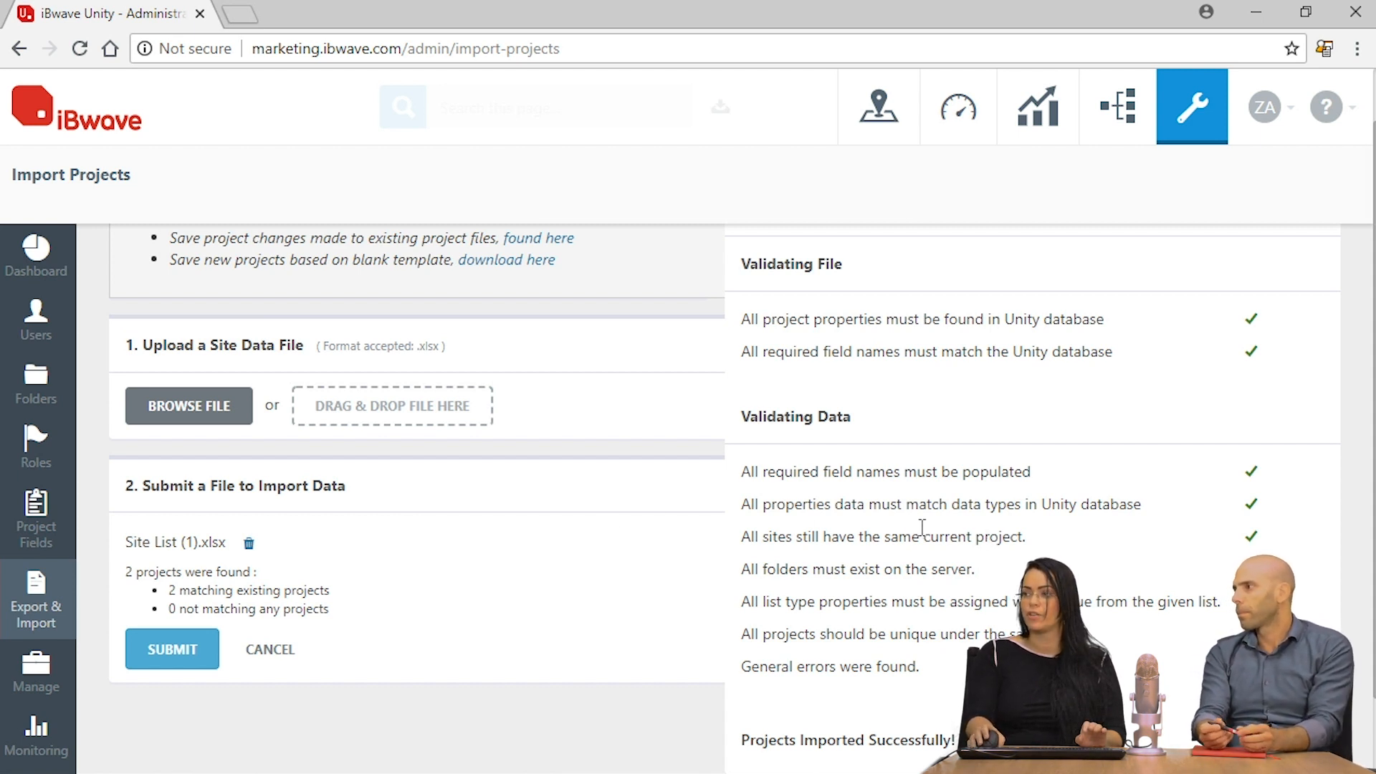
{"action": "scroll", "coordinate": [818, 368], "scroll_direction": "up", "scroll_amount": 2}
{"action": "scroll", "coordinate": [970, 456], "scroll_direction": "down", "scroll_amount": 2}
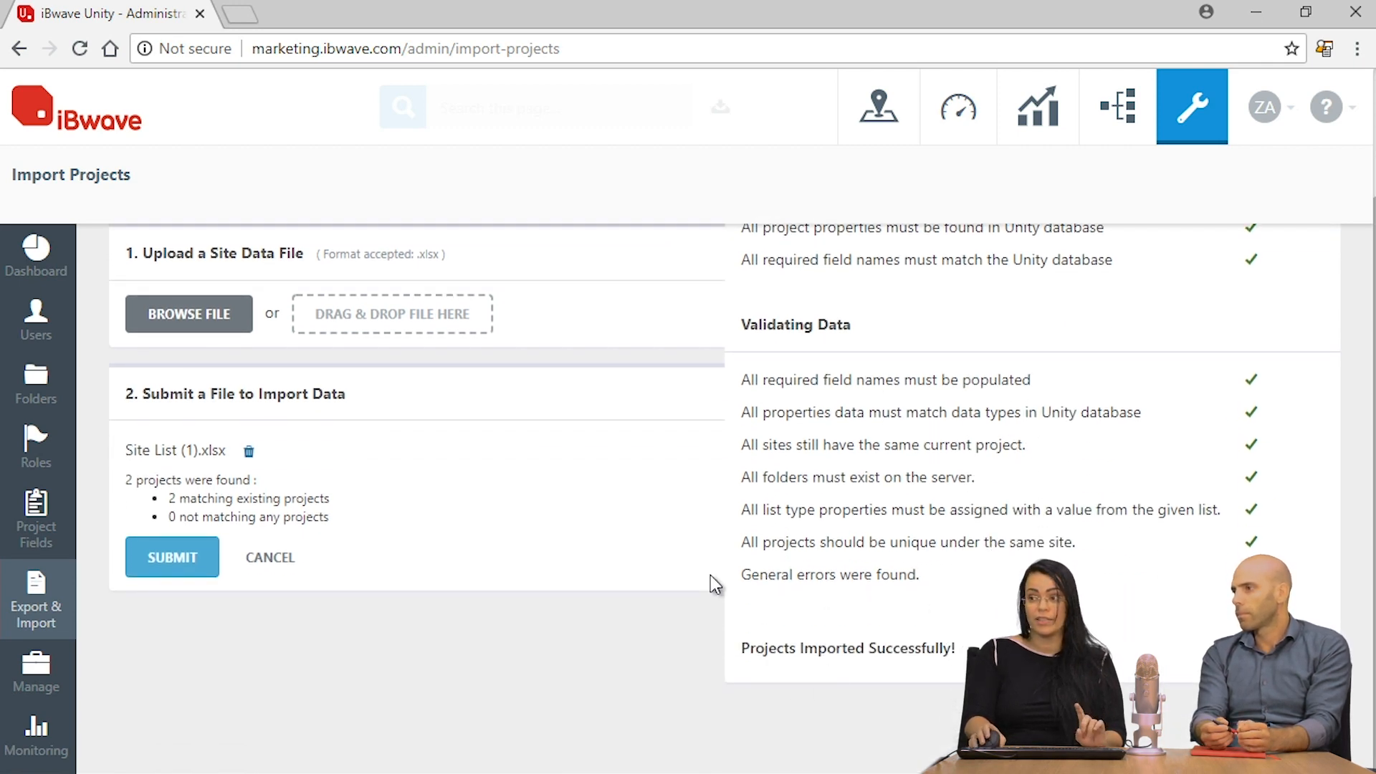
{"action": "scroll", "coordinate": [652, 586], "scroll_direction": "up", "scroll_amount": 1}
{"action": "scroll", "coordinate": [652, 586], "scroll_direction": "up", "scroll_amount": 1}
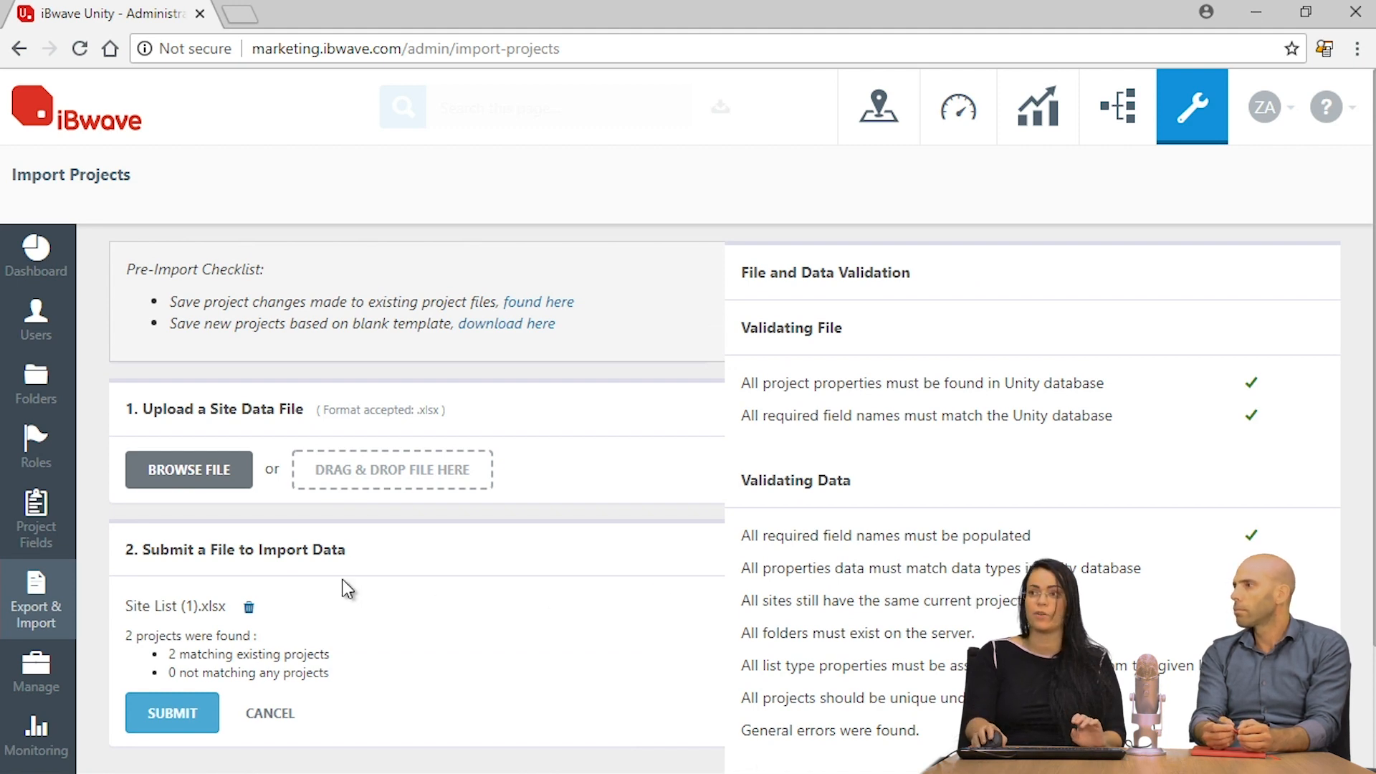
Return to the site list from the Import Projects page.
{"action": "left_click", "coordinate": [66, 91]}
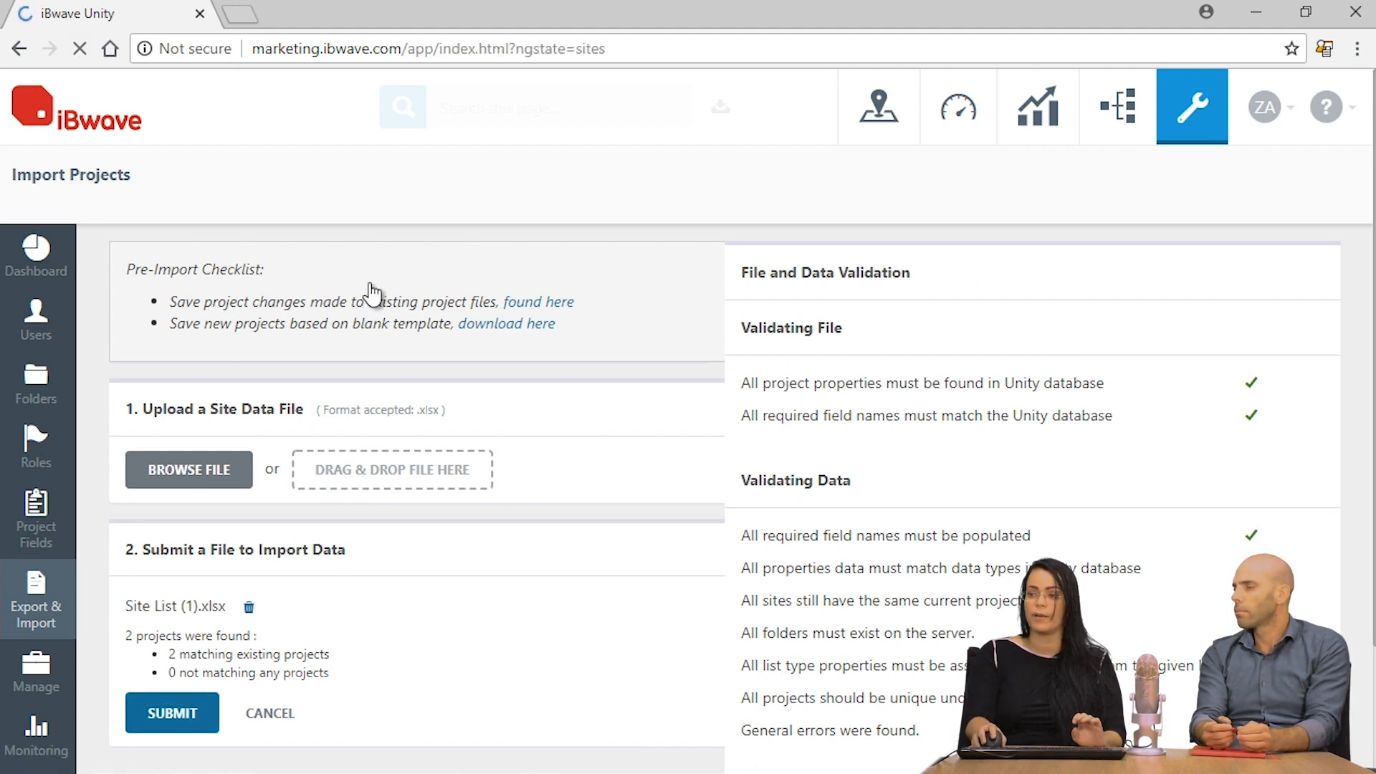